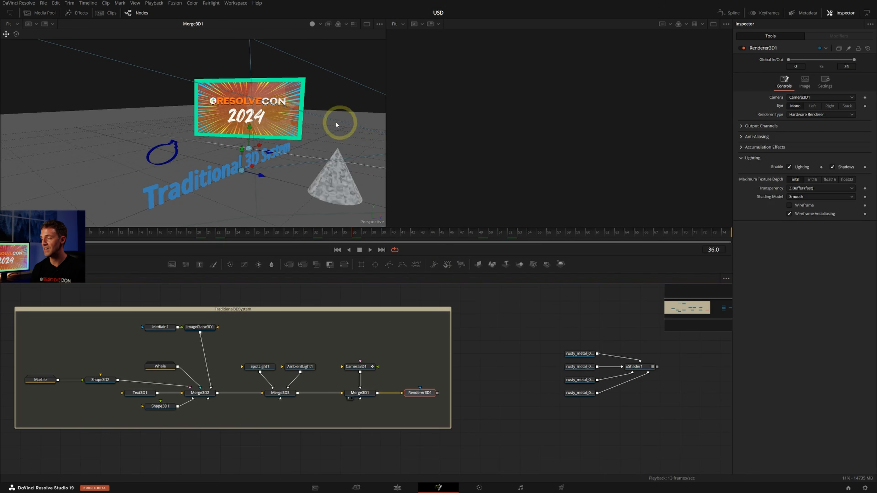
Examine the Traditional3DSystem node tree: the nodes feeding Merge3D2, the Shape3D1 ground plane, the Shape3D2 cone and its Marble material
{"action": "middle_click_drag", "start_coordinate": [184, 192], "coordinate": [201, 179]}
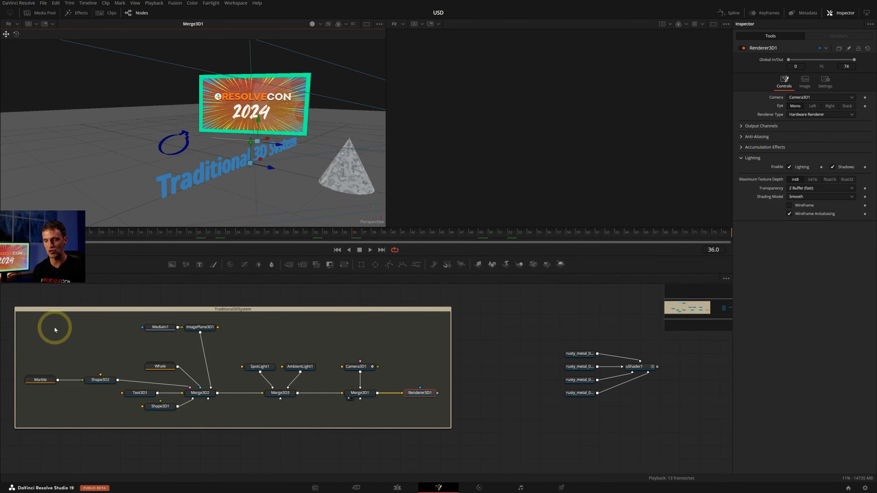
{"action": "left_click_drag", "start_coordinate": [70, 318], "coordinate": [217, 417]}
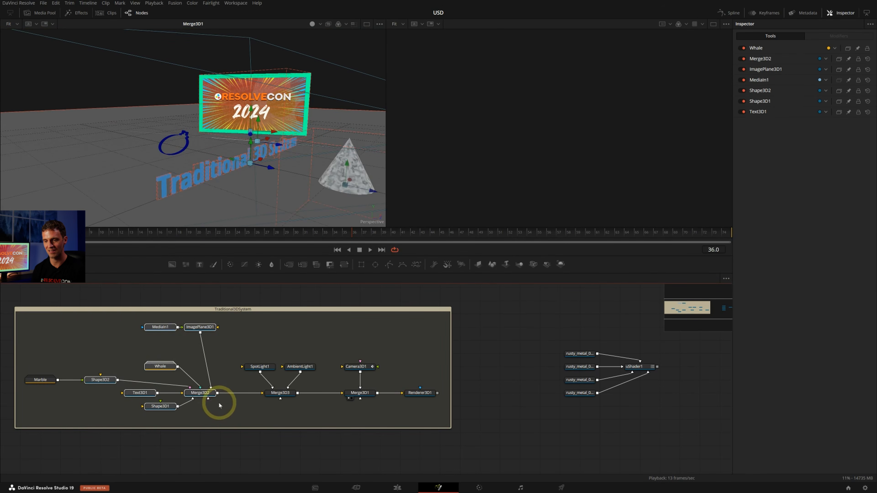
{"action": "middle_click_drag", "start_coordinate": [220, 400], "coordinate": [278, 383]}
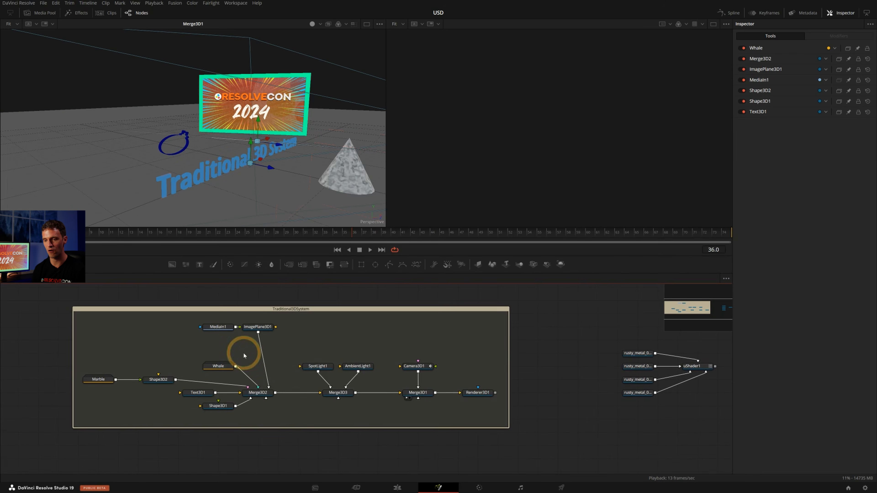
{"action": "left_click", "coordinate": [222, 404]}
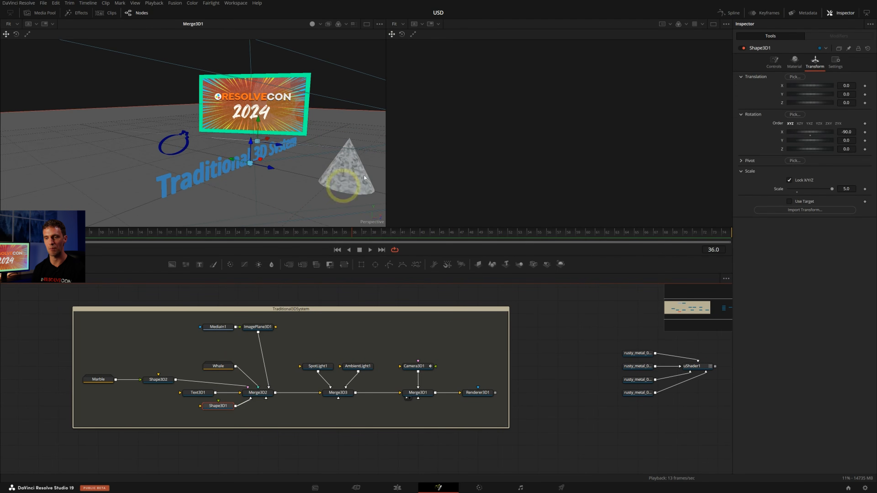
{"action": "left_click", "coordinate": [349, 179]}
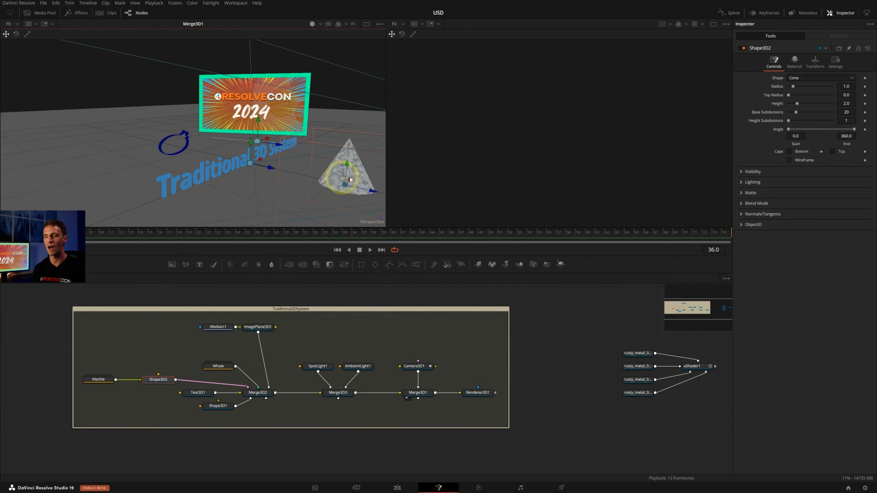
{"action": "left_click", "coordinate": [104, 379]}
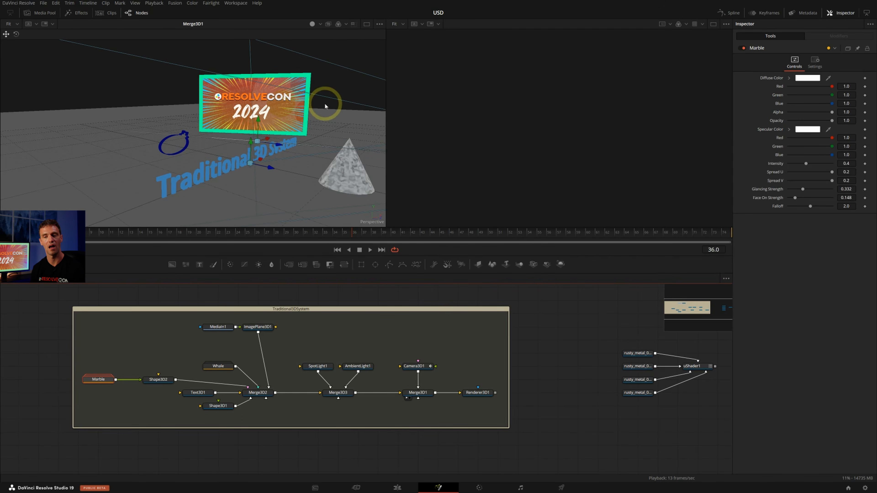
Inspect the whale outline in the 3D scene, expand the Whale group to see its nodes, move it clear of the tree and collapse it
{"action": "scroll", "coordinate": [164, 151], "scroll_direction": "up", "scroll_amount": 5}
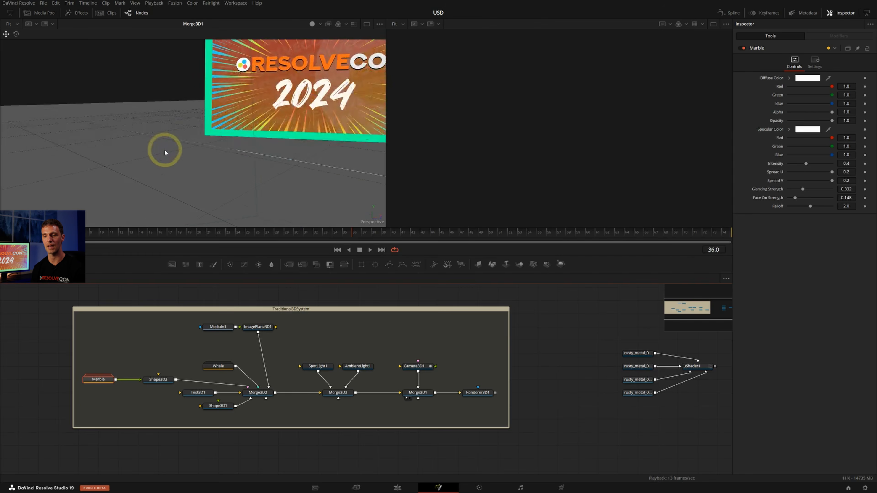
{"action": "scroll", "coordinate": [170, 148], "scroll_direction": "down", "scroll_amount": 4}
{"action": "middle_click_drag", "start_coordinate": [177, 146], "coordinate": [196, 94]}
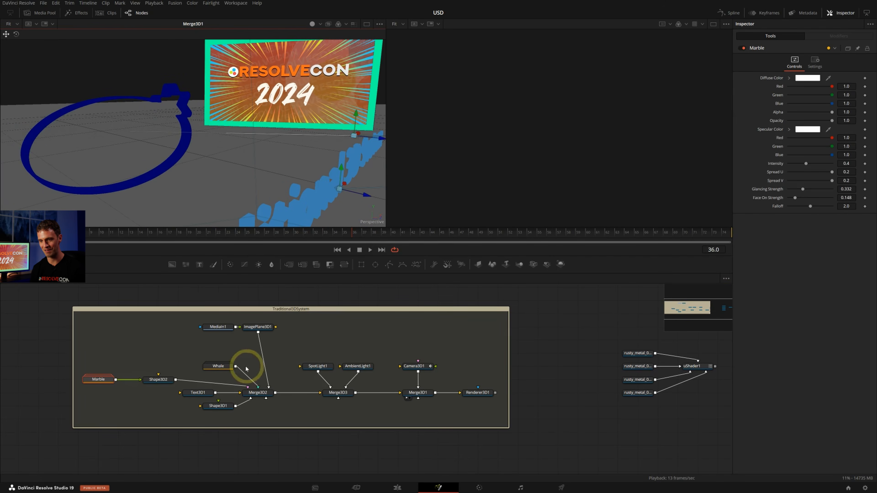
{"action": "double_click", "coordinate": [222, 366]}
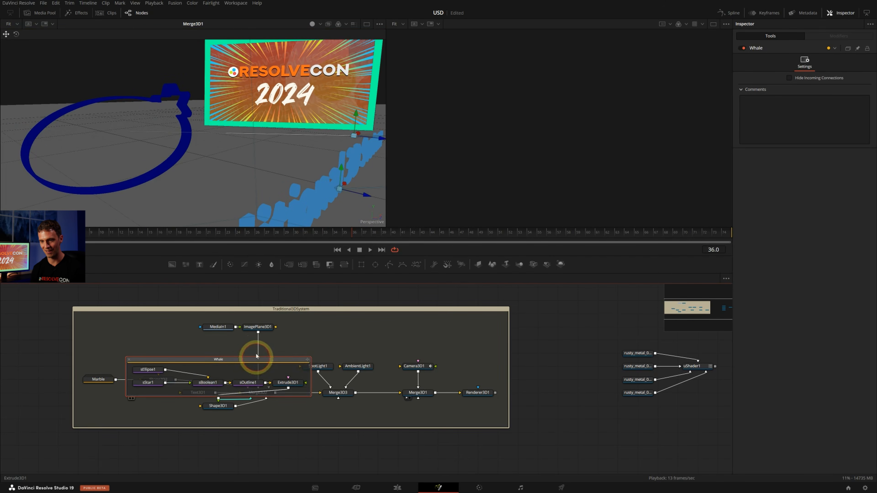
{"action": "left_click_drag", "start_coordinate": [255, 354], "coordinate": [211, 338]}
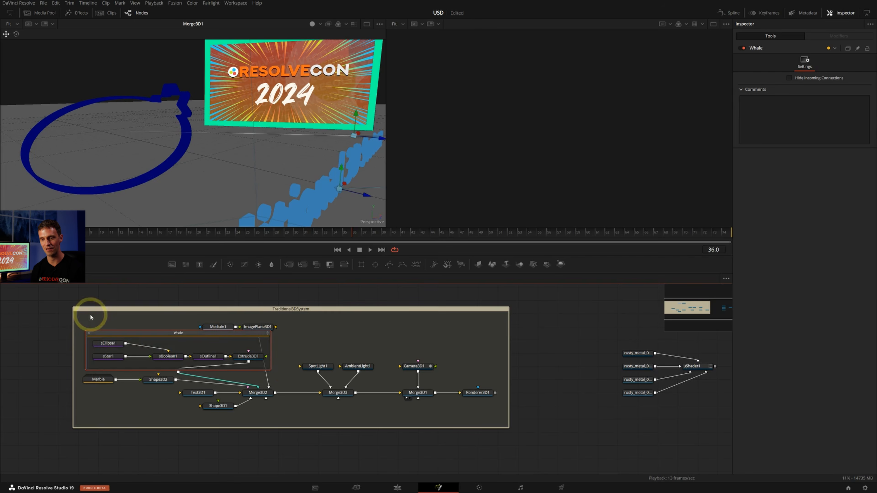
{"action": "left_click", "coordinate": [90, 333]}
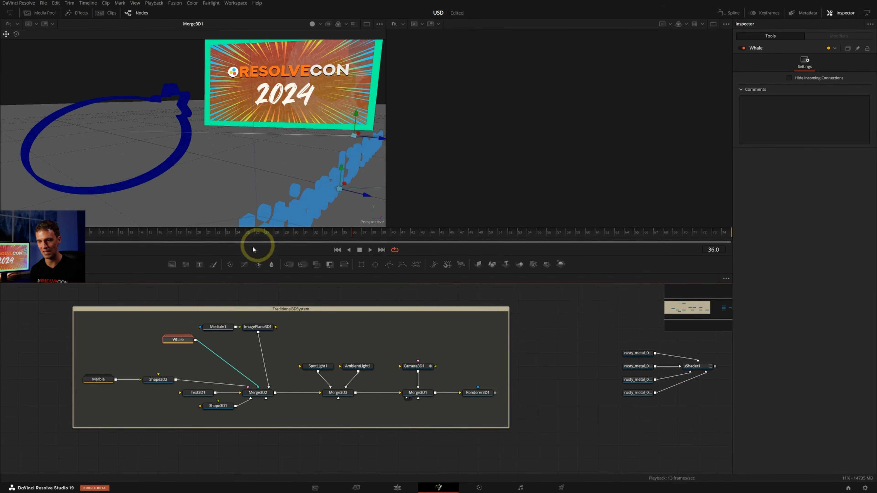
{"action": "scroll", "coordinate": [230, 148], "scroll_direction": "down", "scroll_amount": 4, "text": "ctrl"}
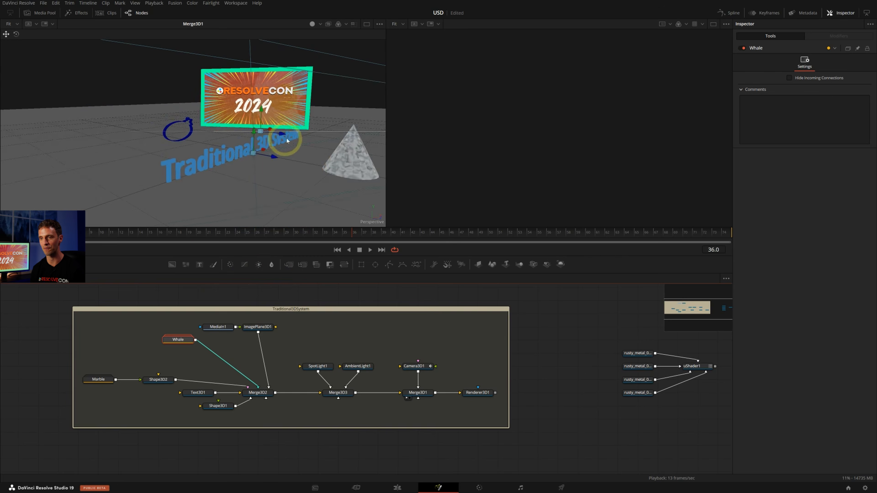
Enable lighting in the Merge3D1 3D view to show the effect of the lights merged at Merge3D3
{"action": "middle_click_drag", "start_coordinate": [287, 140], "coordinate": [247, 135]}
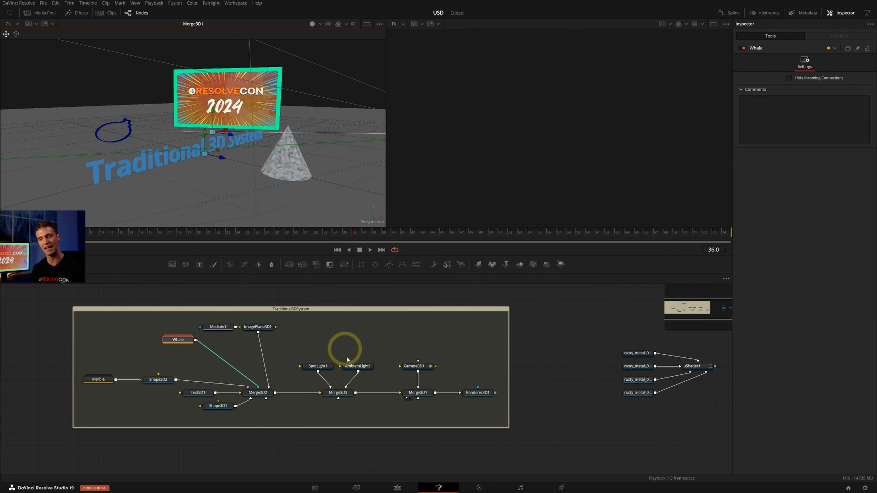
{"action": "left_click", "coordinate": [343, 394]}
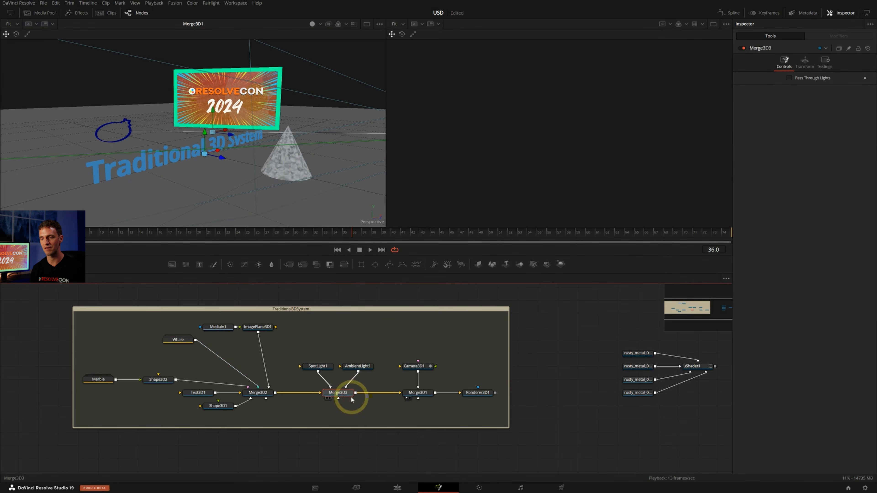
{"action": "left_click", "coordinate": [321, 24]}
{"action": "left_click", "coordinate": [323, 61]}
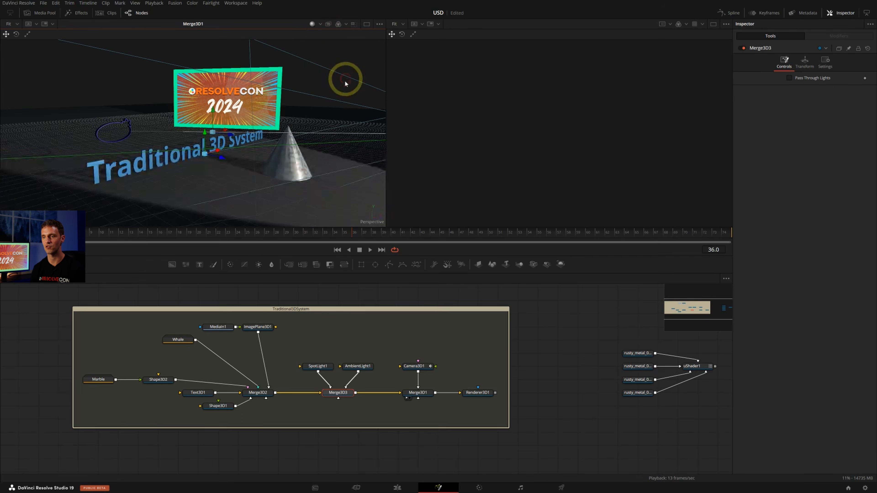
{"action": "mouse_move", "coordinate": [287, 112]}
{"action": "middle_mouse_down", "text": "alt"}
{"action": "mouse_move", "coordinate": [330, 130]}
{"action": "mouse_move", "coordinate": [266, 114]}
{"action": "mouse_move", "coordinate": [278, 123]}
{"action": "middle_mouse_up", "text": "alt"}
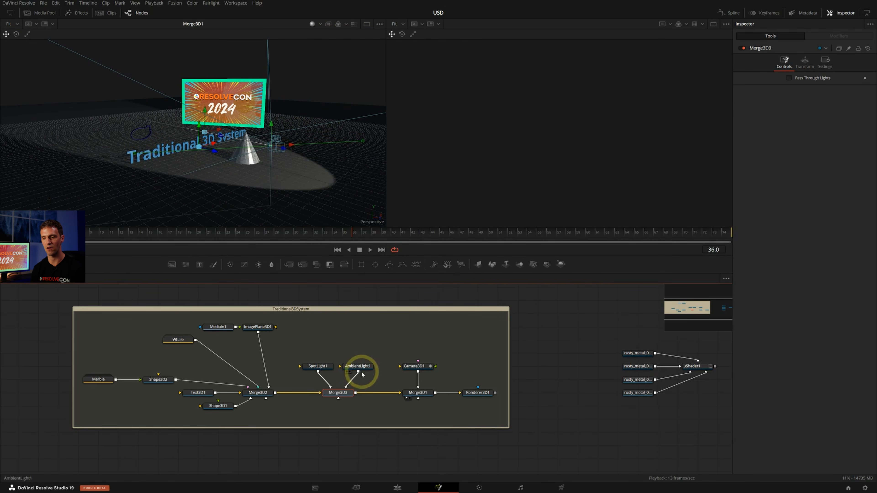
Review the AmbientLight1 and Camera3D1 settings and play back the camera's animated move in the 3D view
{"action": "left_click", "coordinate": [357, 366]}
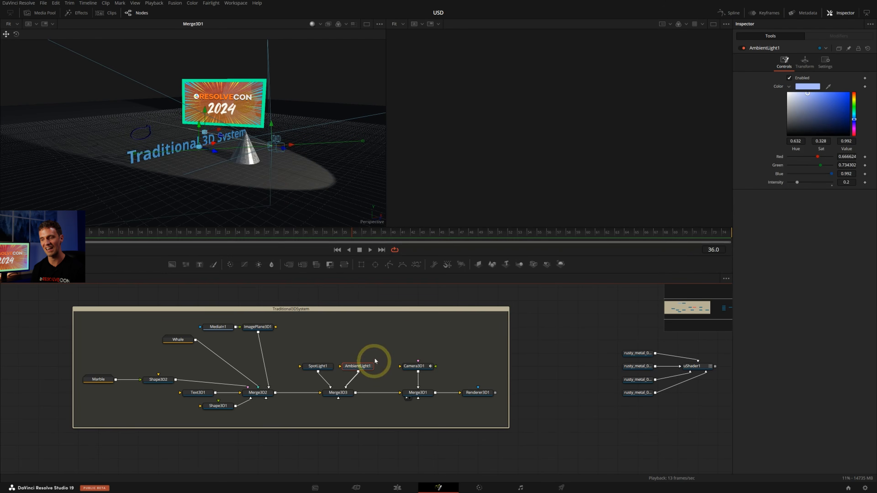
{"action": "left_click", "coordinate": [426, 366]}
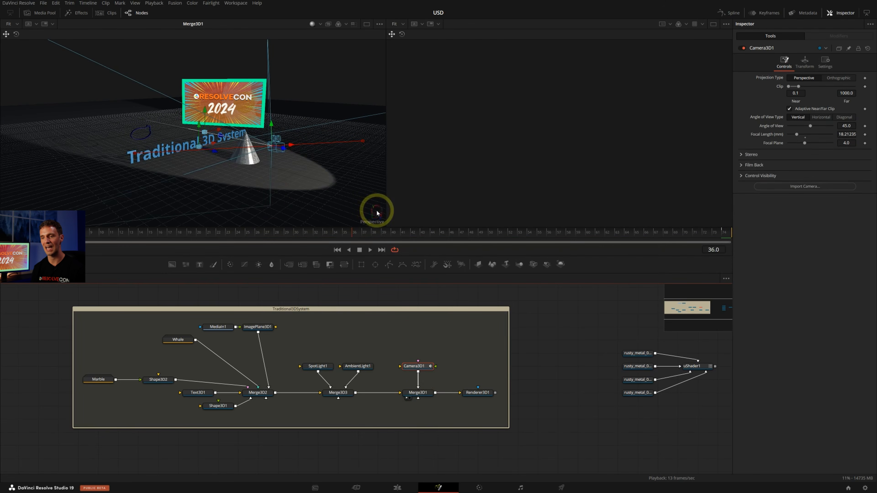
{"action": "key", "text": "space"}
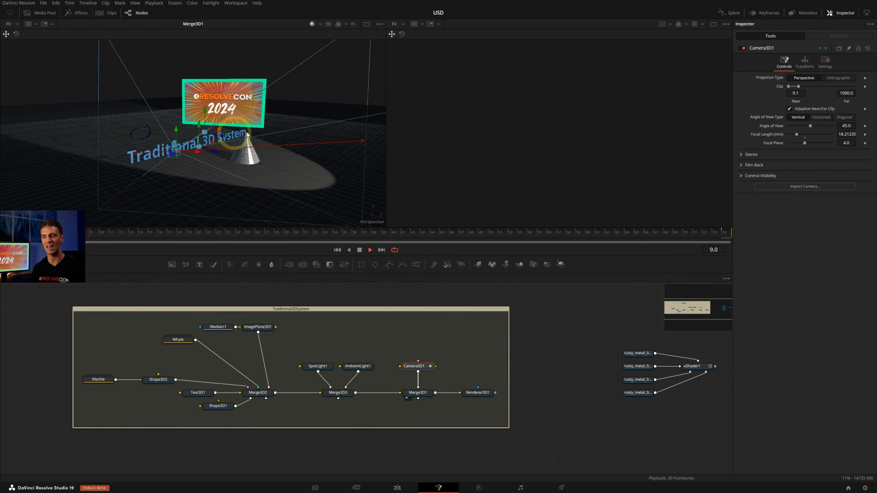
{"action": "key", "text": "space"}
{"action": "mouse_move", "coordinate": [214, 131]}
{"action": "middle_mouse_down", "text": "alt"}
{"action": "mouse_move", "coordinate": [347, 138]}
{"action": "mouse_move", "coordinate": [201, 99]}
{"action": "mouse_move", "coordinate": [266, 149]}
{"action": "mouse_move", "coordinate": [209, 142]}
{"action": "middle_mouse_up", "text": "alt"}
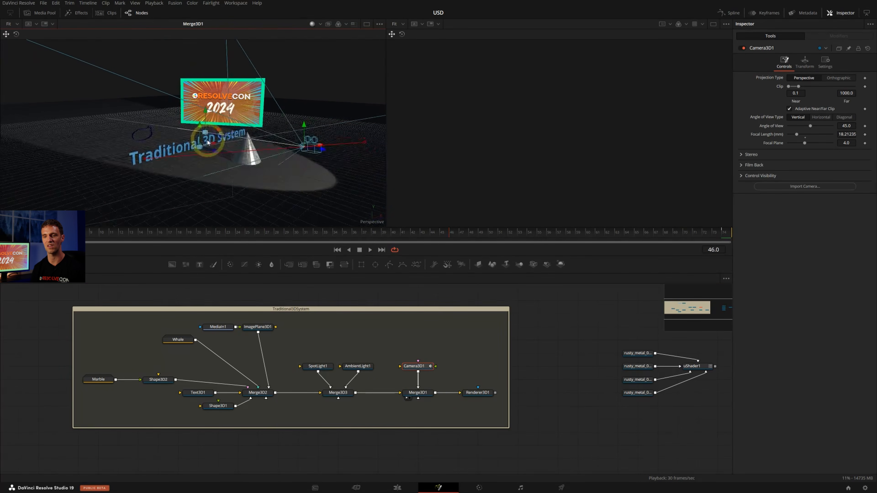
{"action": "key", "text": "space"}
{"action": "key", "text": "space"}
Show the Renderer3D1 output in the second viewer and play back the rendered camera animation
{"action": "left_click", "coordinate": [476, 392]}
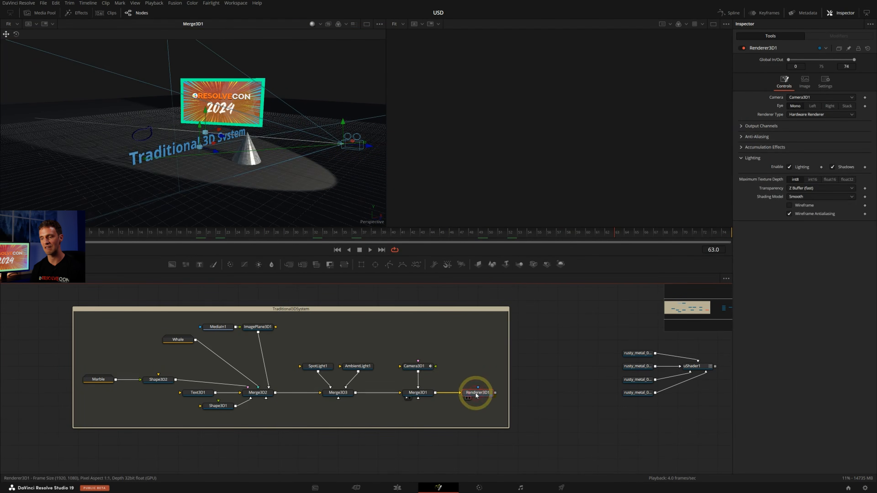
{"action": "key", "text": "2"}
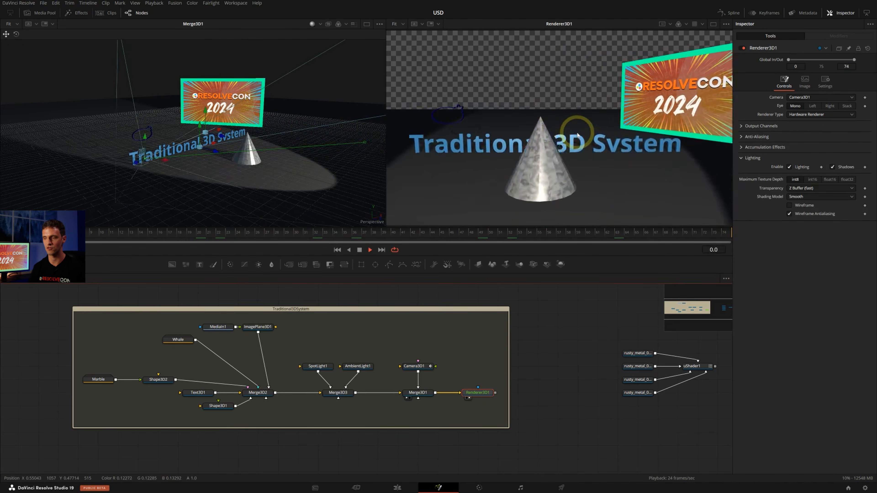
{"action": "key", "text": "space"}
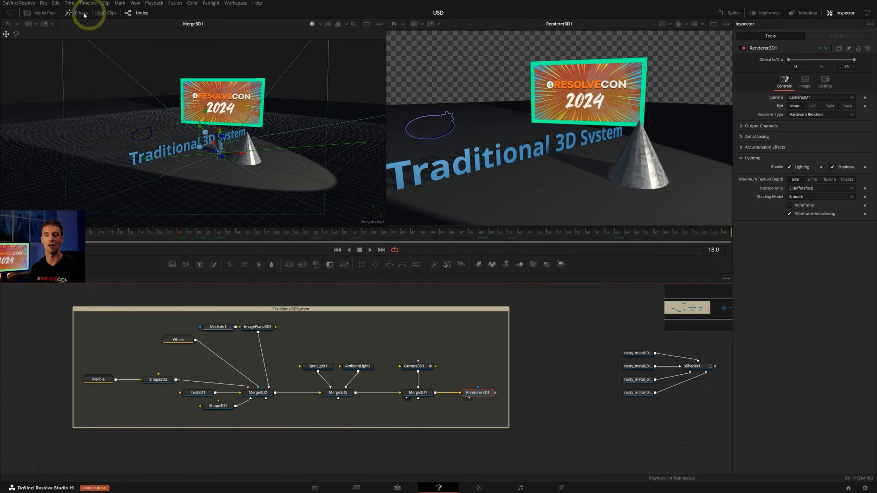
Add a uShape node from the USD tools in an empty area of the node graph and show it in the first viewer
{"action": "left_click", "coordinate": [40, 13]}
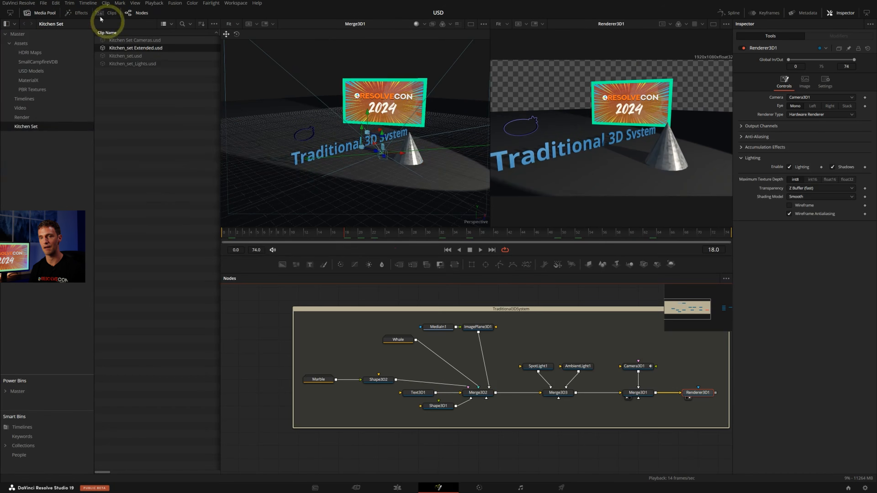
{"action": "left_click", "coordinate": [79, 13]}
{"action": "left_click", "coordinate": [40, 12]}
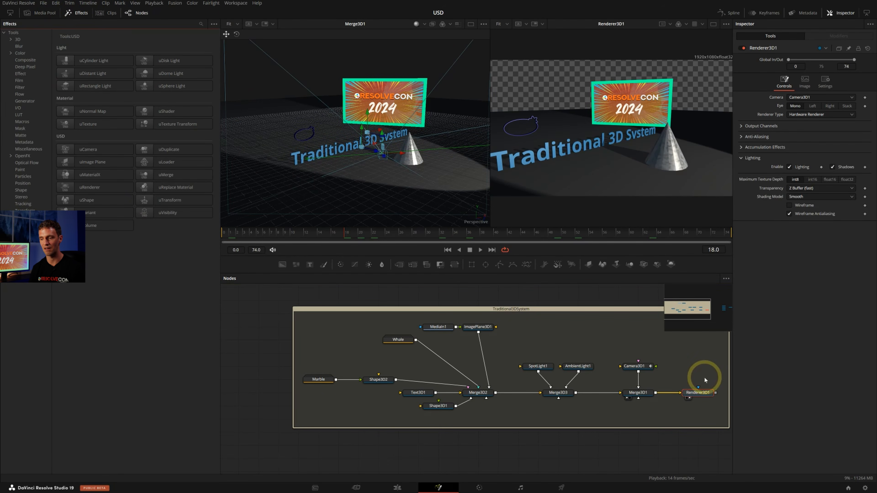
{"action": "middle_click_drag", "start_coordinate": [703, 376], "coordinate": [655, 235]}
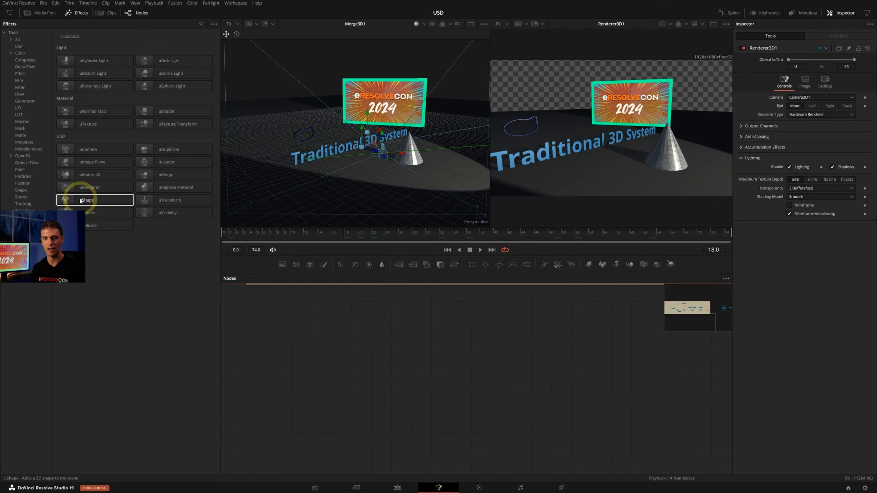
{"action": "left_click_drag", "start_coordinate": [89, 201], "coordinate": [345, 368]}
{"action": "key", "text": "1"}
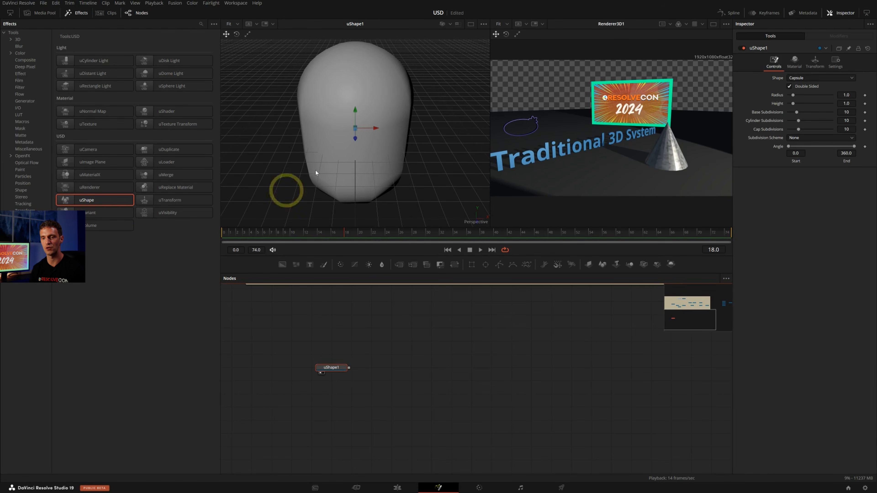
Try the Cone, Cube and Ico shape types on uShape1 and return it to Capsule
{"action": "left_click", "coordinate": [800, 78]}
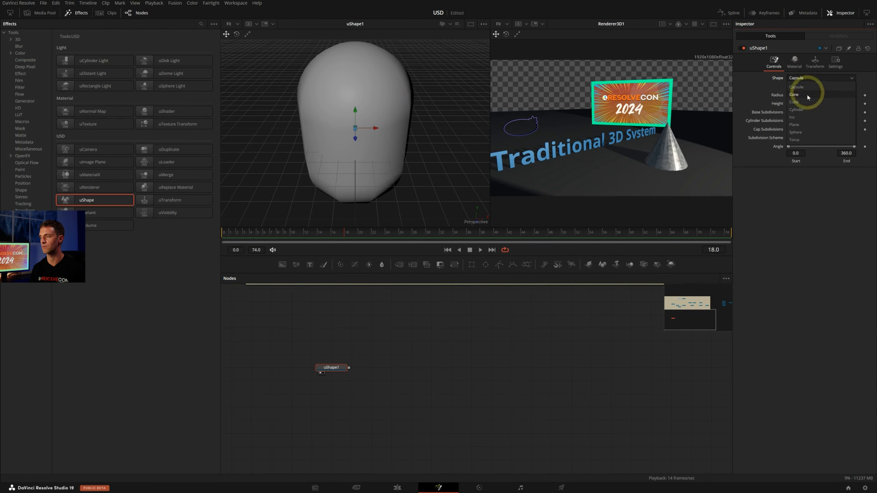
{"action": "left_click", "coordinate": [807, 94]}
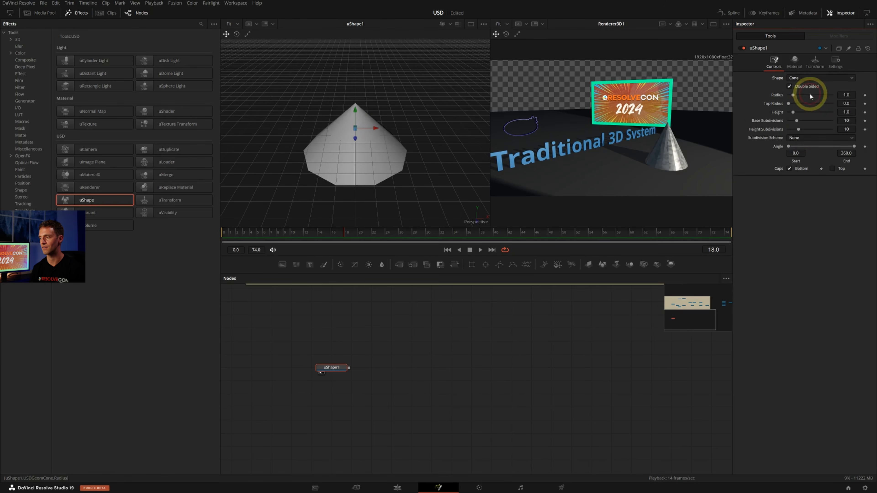
{"action": "left_click", "coordinate": [809, 78]}
{"action": "left_click", "coordinate": [808, 100]}
{"action": "left_click", "coordinate": [806, 78]}
{"action": "left_click", "coordinate": [801, 116]}
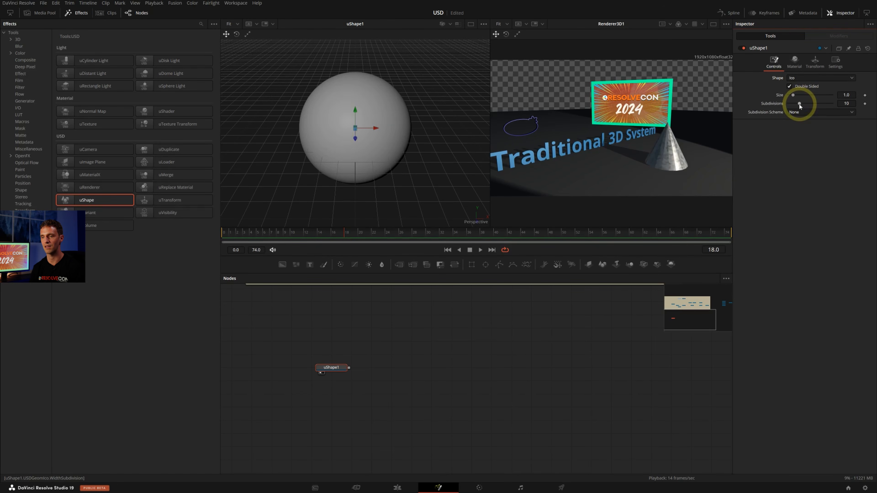
{"action": "key", "text": "Up"}
{"action": "key", "text": "Up"}
{"action": "key", "text": "Up"}
{"action": "key", "text": "Up"}
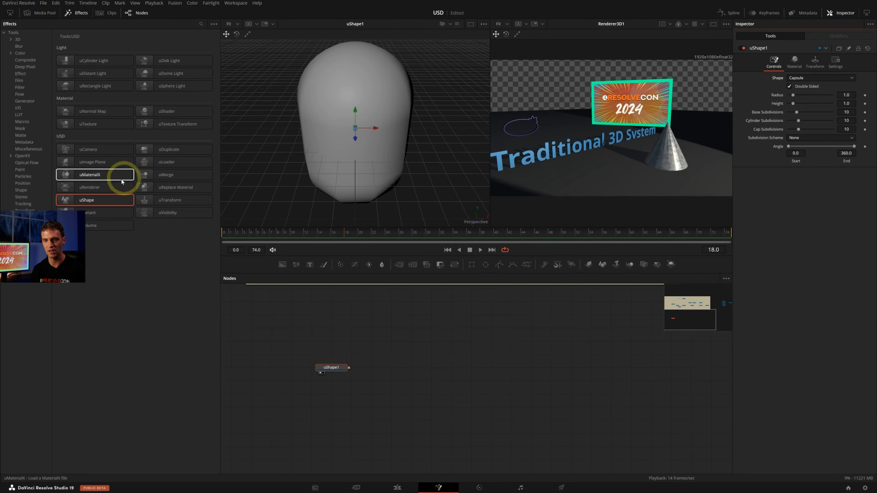
Add a uRenderer node connected after uShape1, place it well apart from it, and show its output in the second viewer
{"action": "left_click", "coordinate": [110, 187]}
{"action": "left_click_drag", "start_coordinate": [381, 366], "coordinate": [520, 366]}
{"action": "key", "text": "2"}
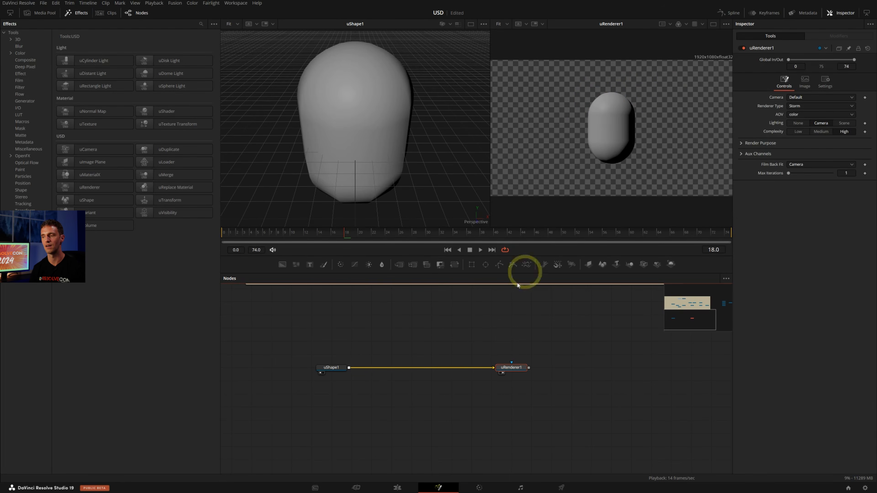
Move uShape1 further from the renderer and insert a uMerge node on the connection between uShape1 and uRenderer1
{"action": "left_click_drag", "start_coordinate": [337, 369], "coordinate": [317, 365]}
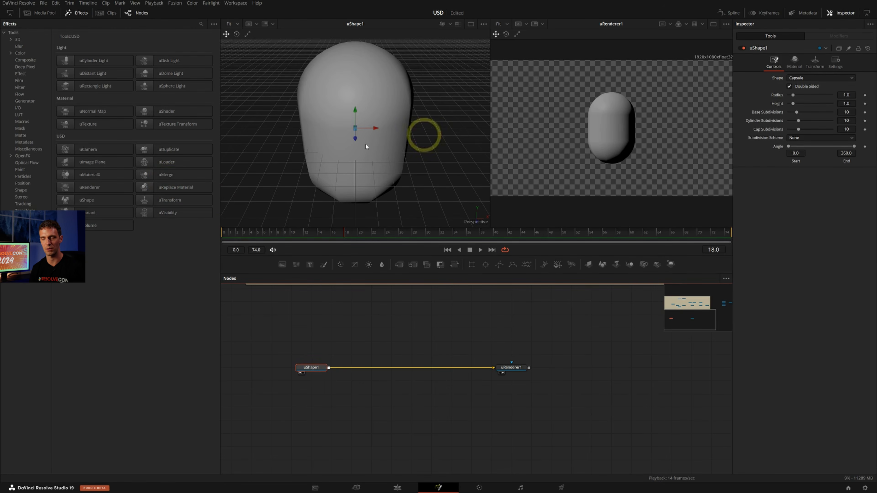
{"action": "left_click_drag", "start_coordinate": [155, 175], "coordinate": [374, 365]}
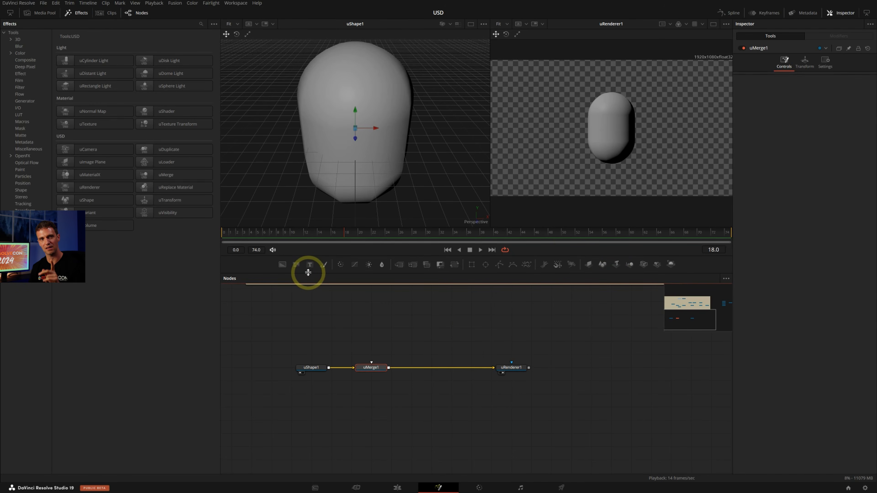
{"action": "middle_click_drag", "start_coordinate": [419, 305], "coordinate": [420, 314]}
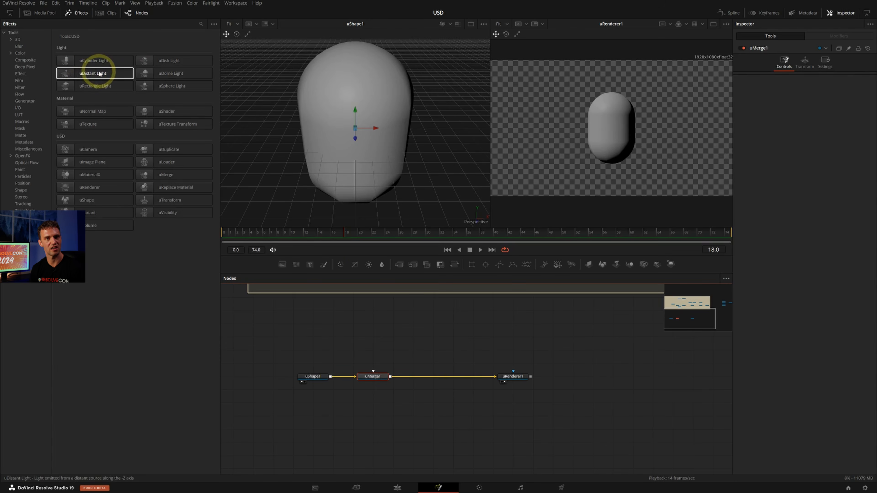
Add a uDomeLight node from the USD light tools and connect it to uMerge1
{"action": "middle_click_drag", "start_coordinate": [418, 320], "coordinate": [391, 386]}
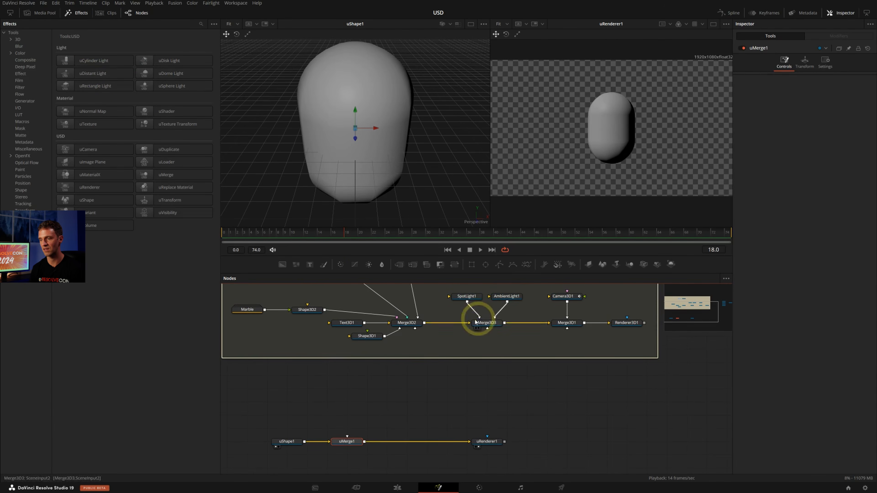
{"action": "middle_click_drag", "start_coordinate": [452, 330], "coordinate": [460, 288]}
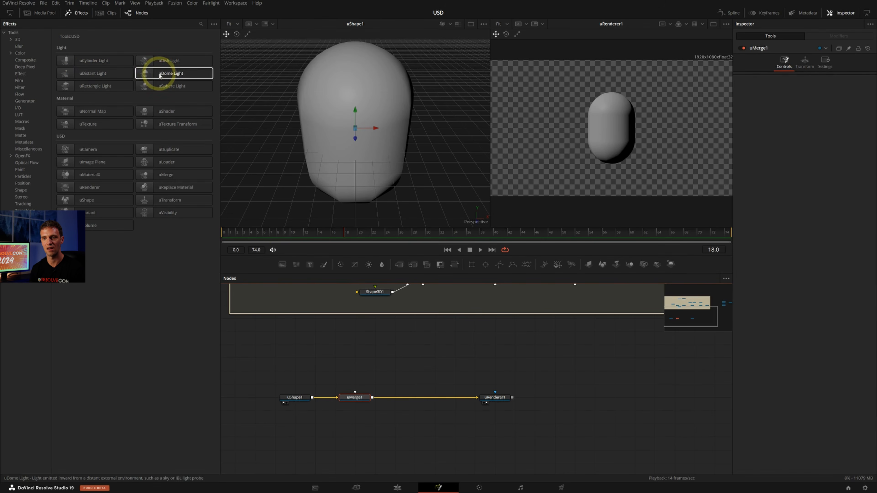
{"action": "left_click_drag", "start_coordinate": [157, 73], "coordinate": [360, 400]}
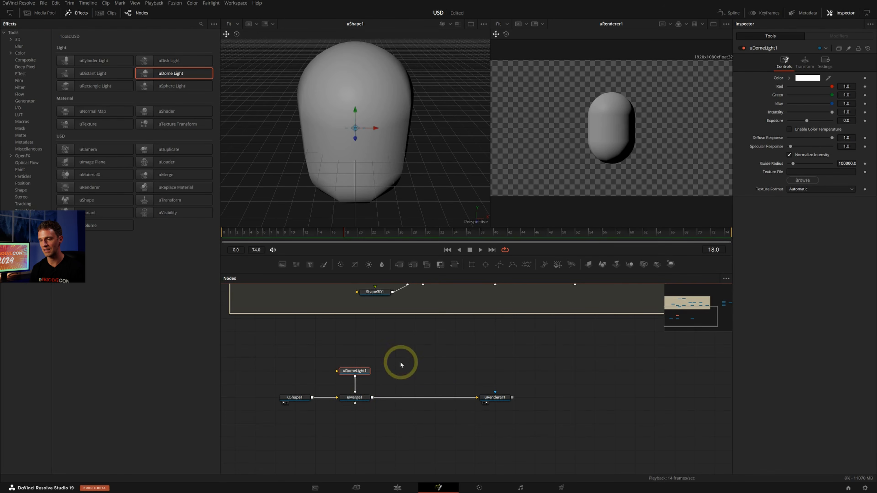
Show uMerge1 in the first viewer with Scene Lights shading and inspect the dome light's environment around the capsule
{"action": "left_click", "coordinate": [359, 398]}
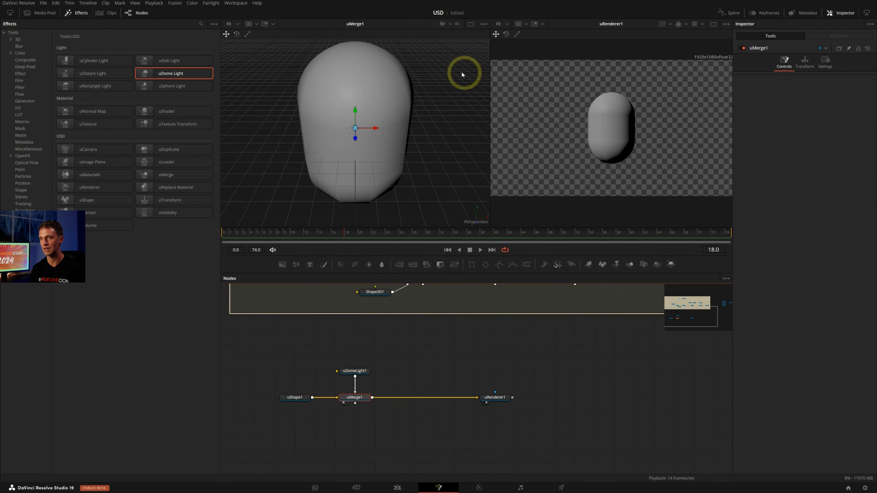
{"action": "left_click", "coordinate": [450, 24]}
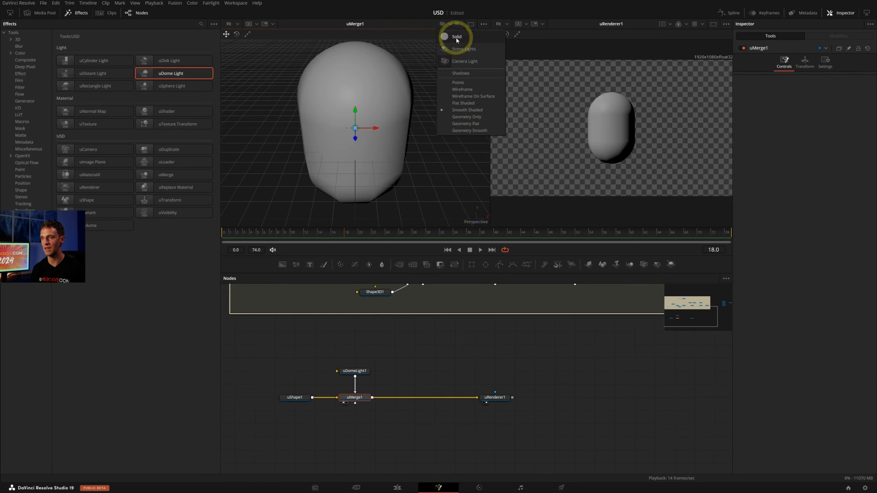
{"action": "left_click", "coordinate": [462, 50]}
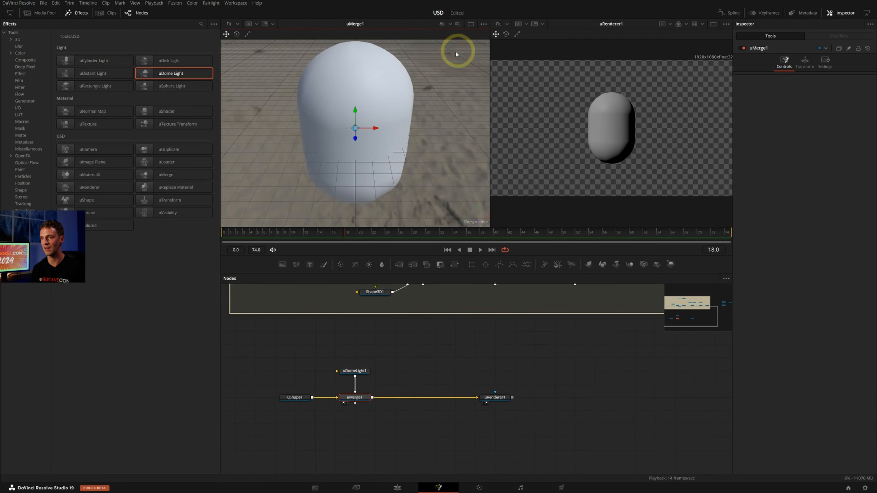
{"action": "middle_click_drag", "start_coordinate": [418, 146], "coordinate": [479, 121], "text": "alt"}
{"action": "scroll", "coordinate": [435, 121], "scroll_direction": "down", "scroll_amount": 5}
{"action": "middle_click_drag", "start_coordinate": [414, 118], "coordinate": [373, 120], "text": "alt"}
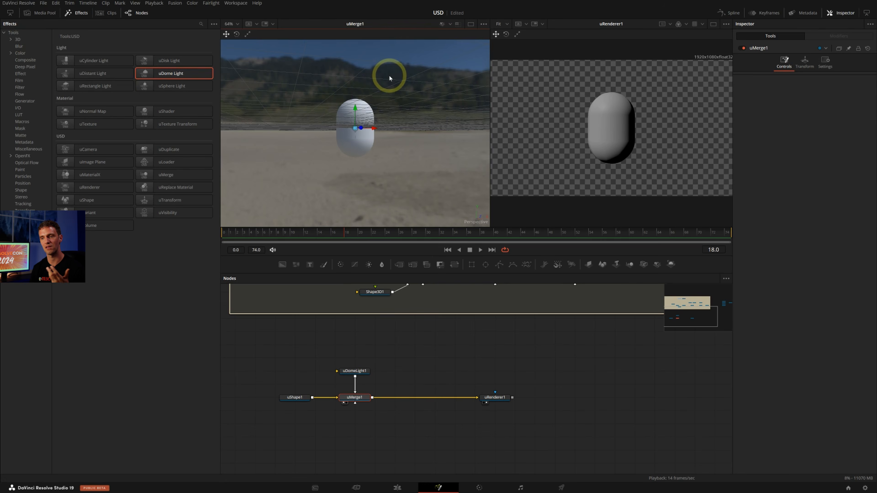
{"action": "mouse_move", "coordinate": [403, 80]}
{"action": "middle_mouse_down", "text": "alt"}
{"action": "mouse_move", "coordinate": [386, 95]}
{"action": "mouse_move", "coordinate": [337, 94]}
{"action": "mouse_move", "coordinate": [433, 90]}
{"action": "mouse_move", "coordinate": [395, 95]}
{"action": "middle_mouse_up", "text": "alt"}
{"action": "middle_click_drag", "start_coordinate": [336, 107], "coordinate": [392, 112], "text": "alt"}
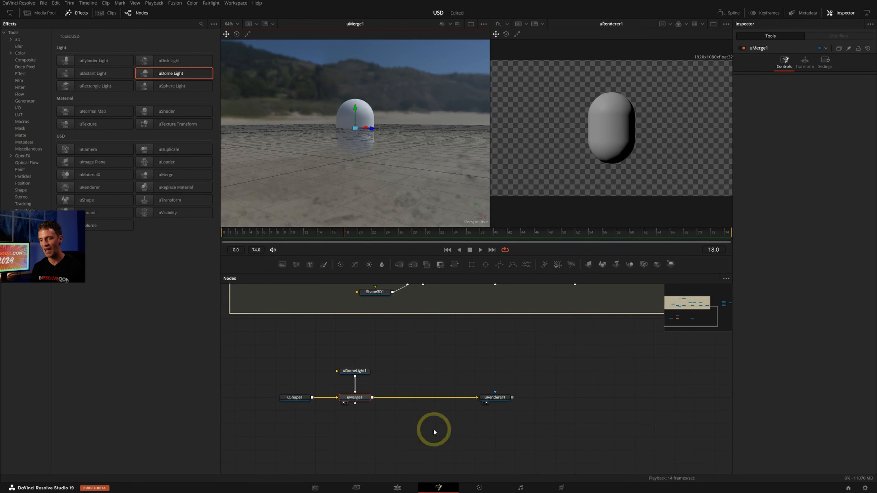
On the Edit page, preview the lake_pier, studio_country_hall, the_sky_is_on_fire and urban_courtyard_02 EXR files in the HDRI Maps bin
{"action": "left_click", "coordinate": [399, 487]}
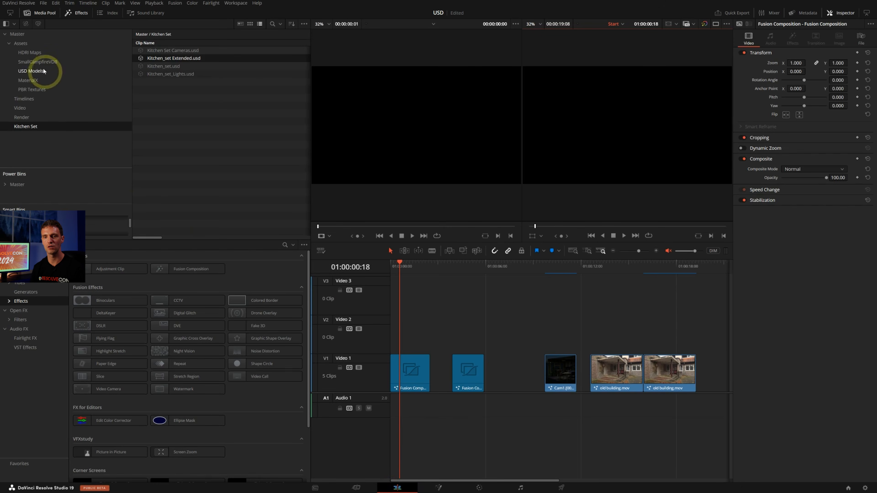
{"action": "left_click", "coordinate": [38, 53]}
{"action": "double_click", "coordinate": [149, 51]}
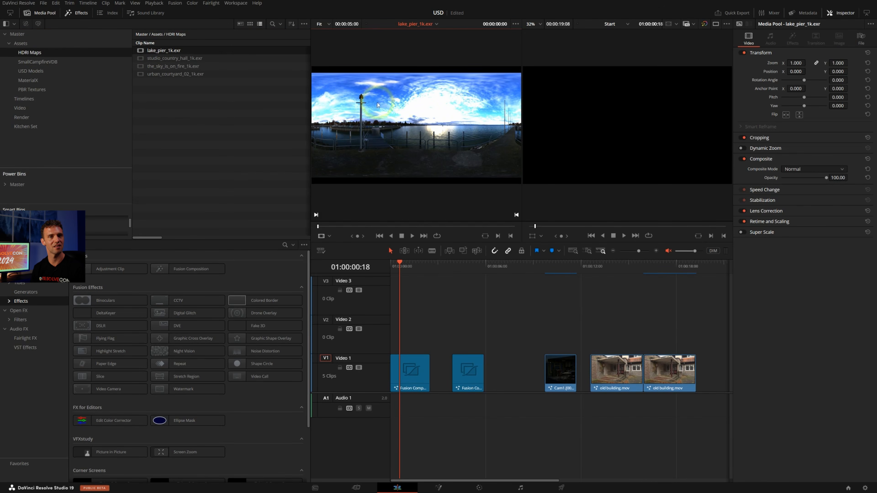
{"action": "double_click", "coordinate": [166, 59]}
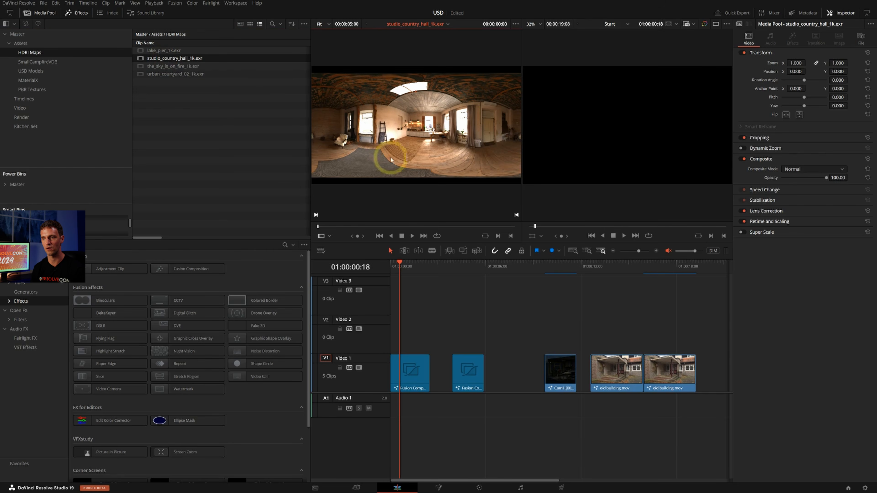
{"action": "left_click", "coordinate": [172, 67]}
{"action": "double_click", "coordinate": [171, 69]}
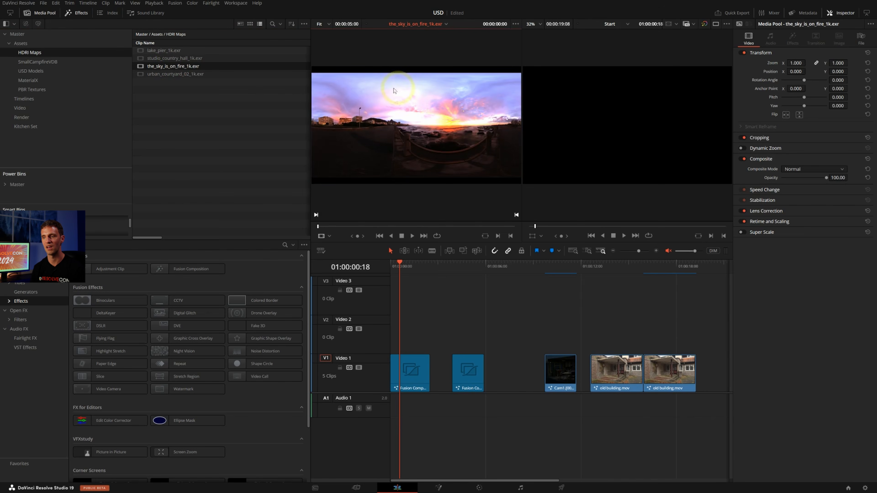
{"action": "double_click", "coordinate": [163, 74]}
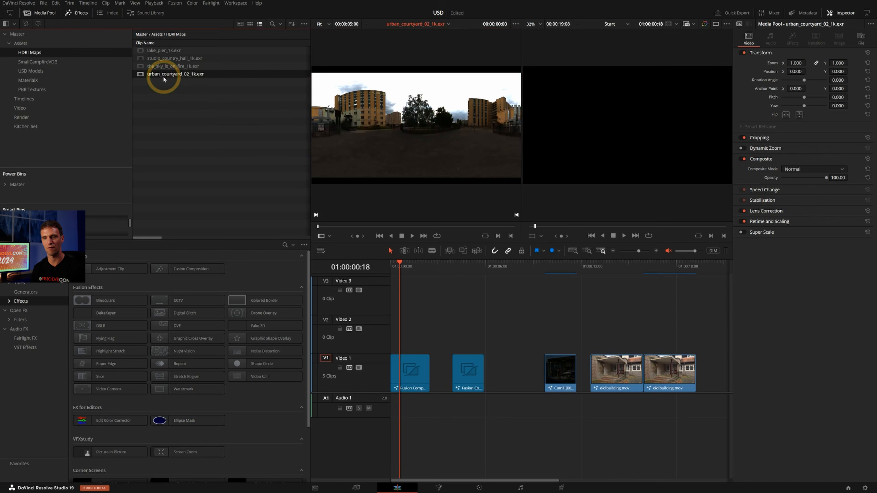
{"action": "double_click", "coordinate": [167, 65]}
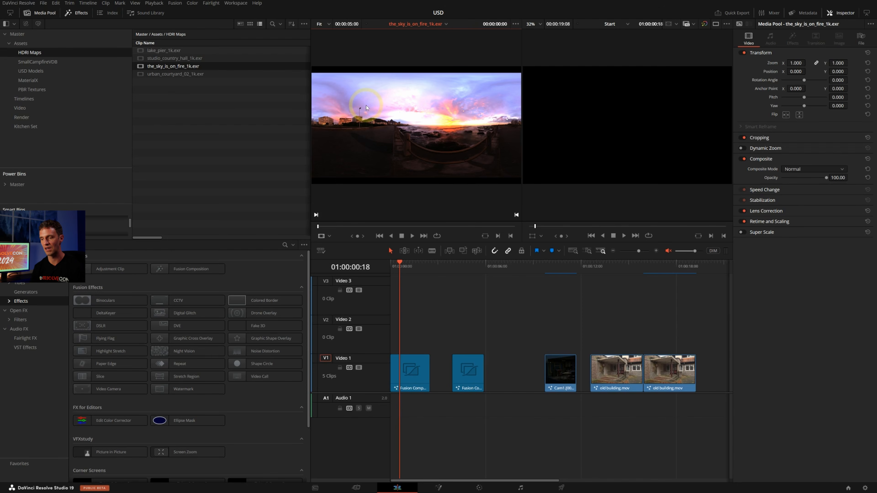
Return to the Fusion page and set the Y rotation of uDomeLight1 to about 5.5
{"action": "left_click", "coordinate": [438, 488]}
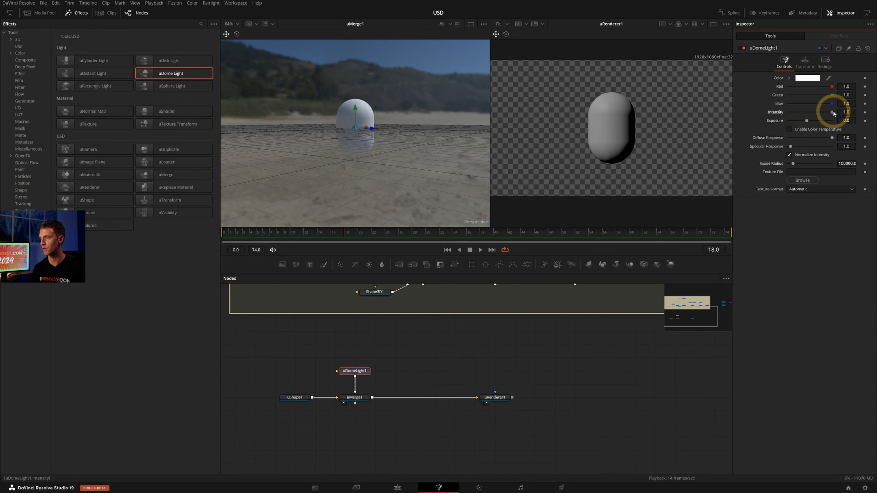
{"action": "mouse_move", "coordinate": [838, 114]}
{"action": "left_mouse_down"}
{"action": "mouse_move", "coordinate": [798, 108]}
{"action": "mouse_move", "coordinate": [834, 111]}
{"action": "left_mouse_up"}
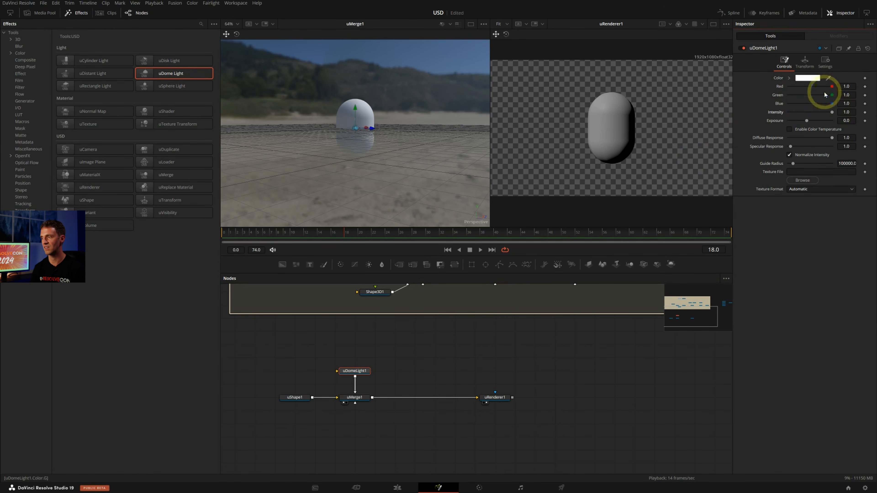
{"action": "left_click", "coordinate": [804, 62]}
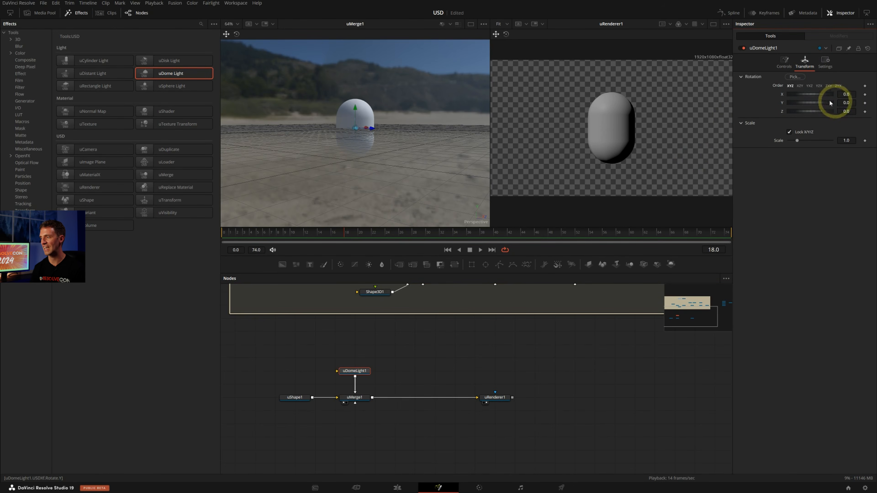
{"action": "left_click_drag", "start_coordinate": [817, 103], "coordinate": [437, 117]}
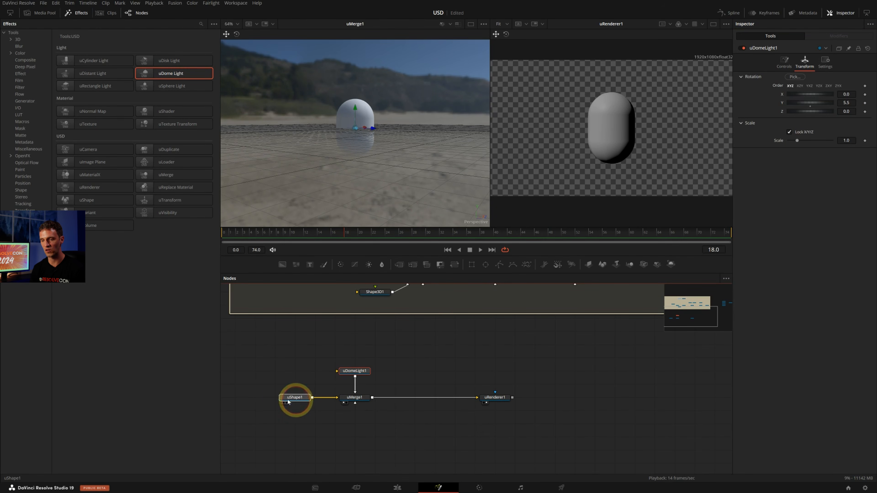
Move uShape1 further from uMerge1 and try the diffuse red in its color material, leaving it at 1.0
{"action": "left_click_drag", "start_coordinate": [288, 400], "coordinate": [268, 401]}
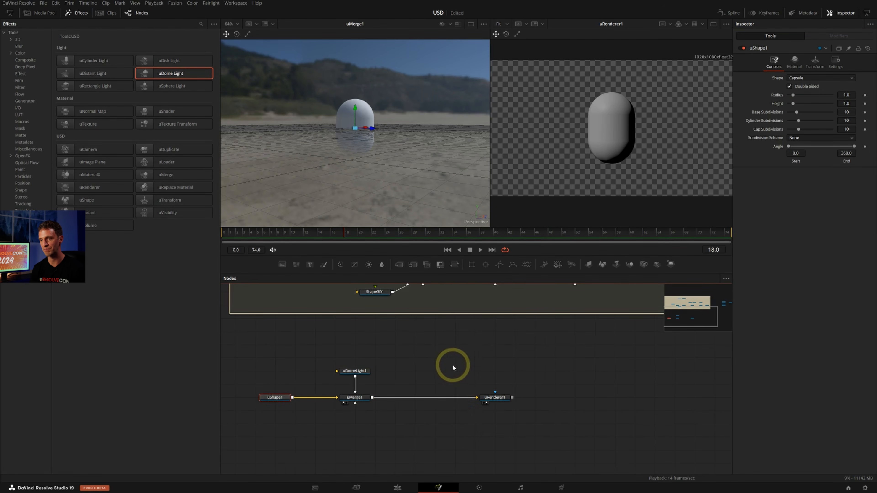
{"action": "middle_click_drag", "start_coordinate": [453, 364], "coordinate": [503, 366]}
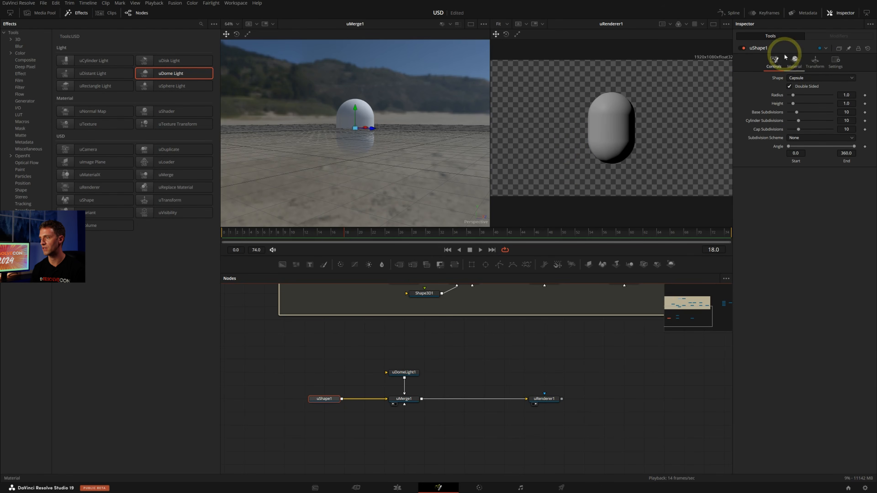
{"action": "left_click", "coordinate": [794, 59]}
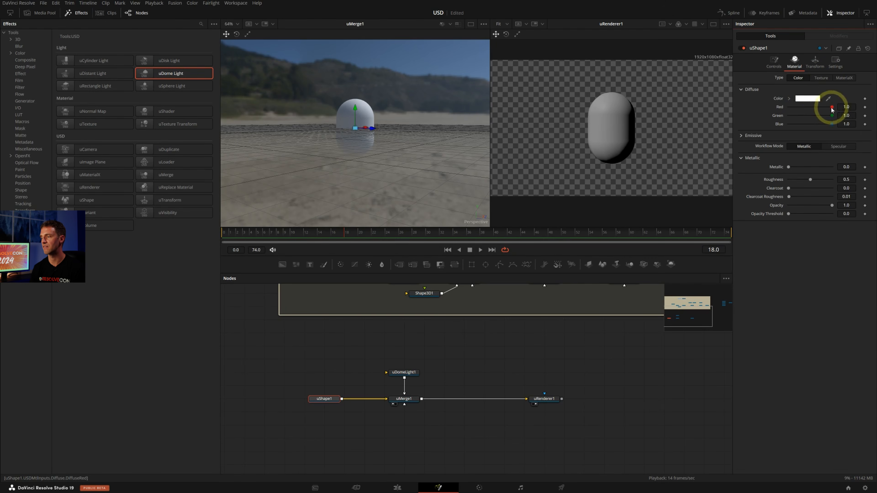
{"action": "mouse_move", "coordinate": [832, 107]}
{"action": "left_mouse_down"}
{"action": "mouse_move", "coordinate": [818, 107]}
{"action": "mouse_move", "coordinate": [846, 102]}
{"action": "left_mouse_up"}
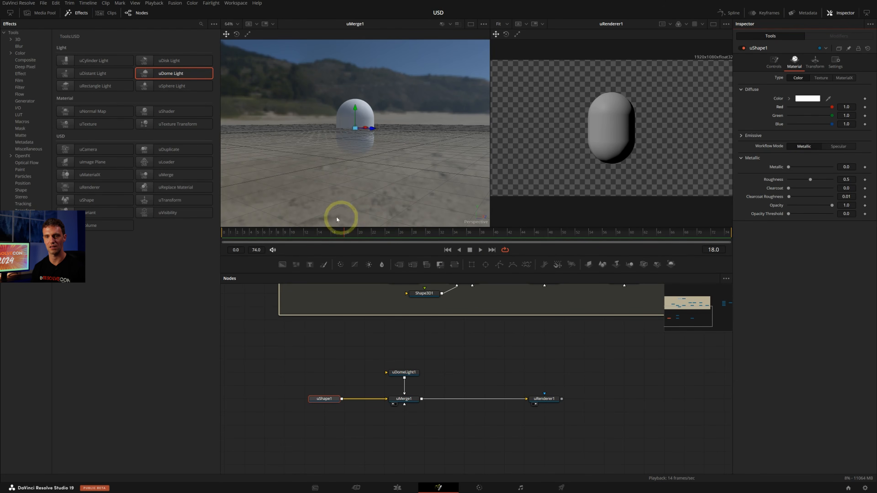
Add Mahogany_Walnut_Solid_Wood.mtlx from the MaterialX bin to an empty area of the node graph and show it in the first viewer
{"action": "left_click", "coordinate": [49, 16]}
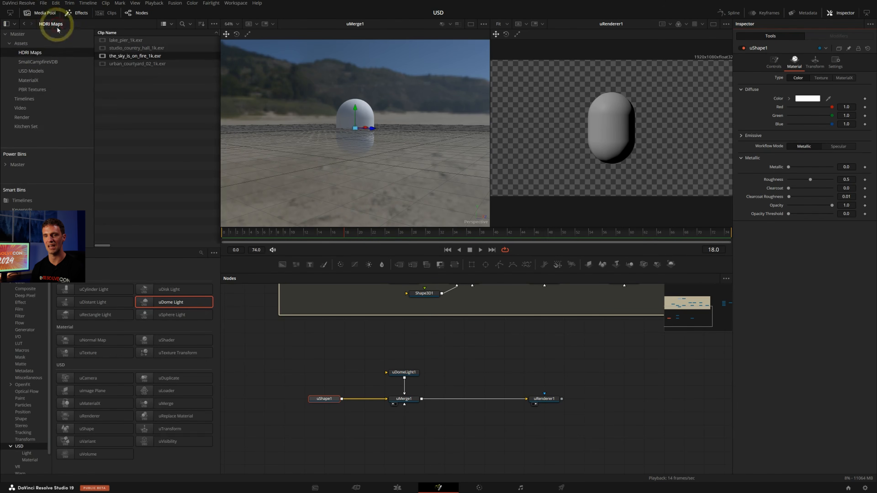
{"action": "left_click", "coordinate": [31, 80]}
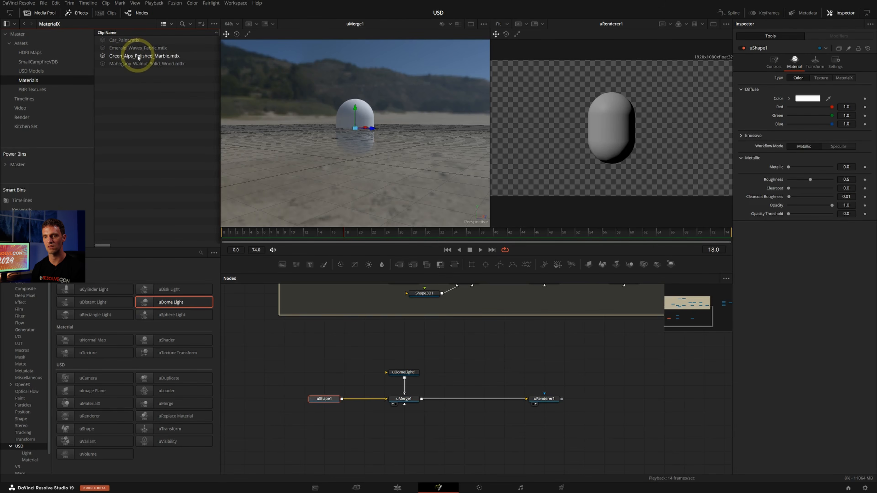
{"action": "left_click_drag", "start_coordinate": [138, 63], "coordinate": [345, 364]}
{"action": "key", "text": "1"}
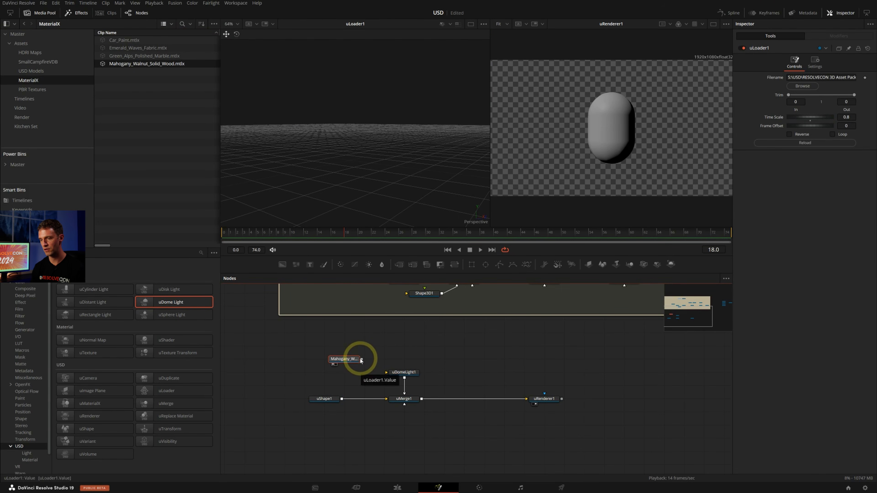
Insert a uReplaceMaterial node between uShape1 and uMerge1, connect the Mahogany loader to it, and inspect the rendered capsule up close
{"action": "left_click_drag", "start_coordinate": [325, 399], "coordinate": [305, 399]}
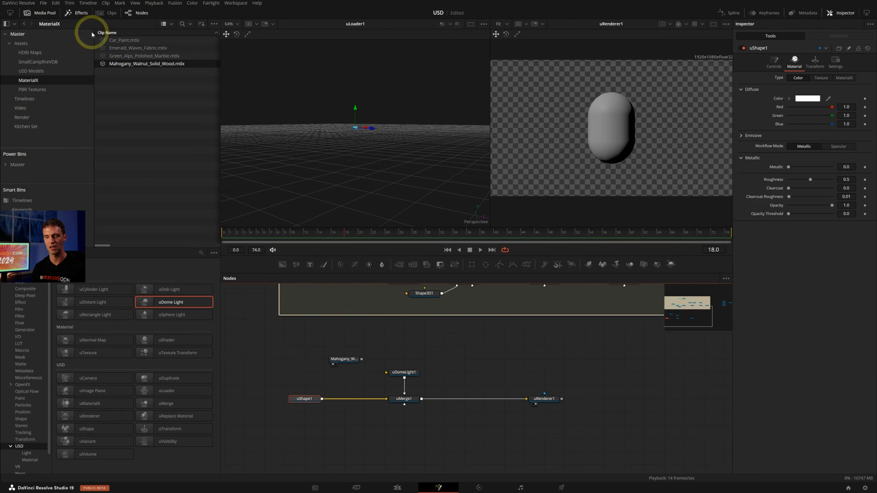
{"action": "left_click", "coordinate": [54, 13]}
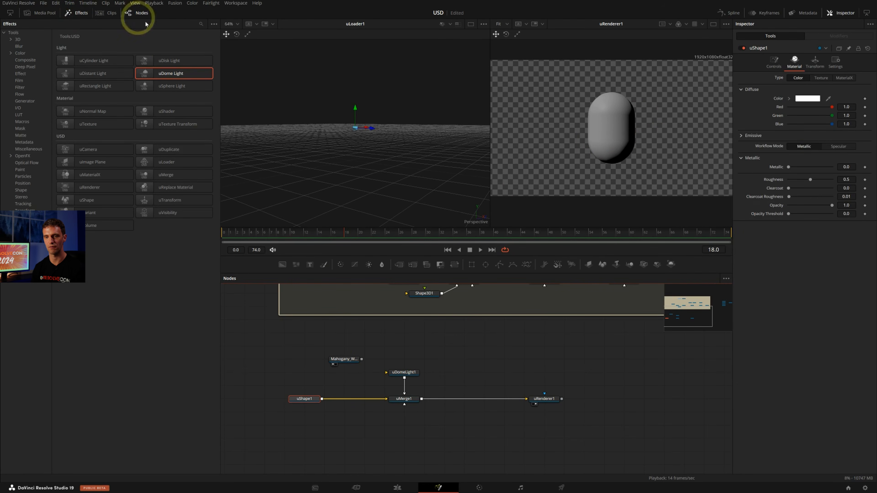
{"action": "left_click_drag", "start_coordinate": [193, 187], "coordinate": [358, 399]}
{"action": "left_click_drag", "start_coordinate": [361, 360], "coordinate": [365, 397]}
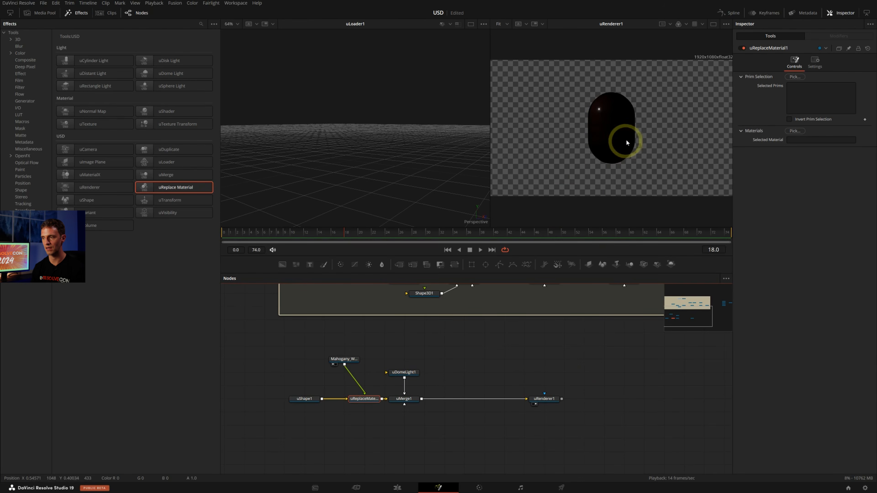
{"action": "scroll", "coordinate": [618, 126], "scroll_direction": "up", "scroll_amount": 5}
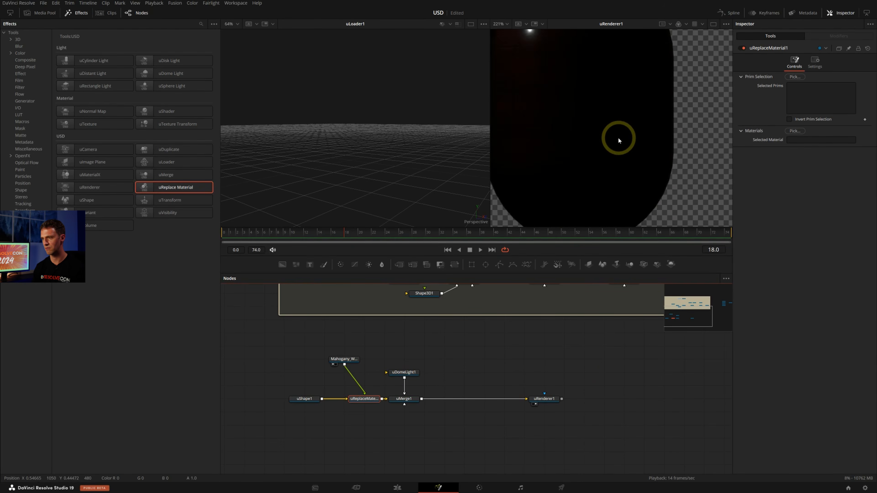
{"action": "scroll", "coordinate": [618, 138], "scroll_direction": "down", "scroll_amount": 4}
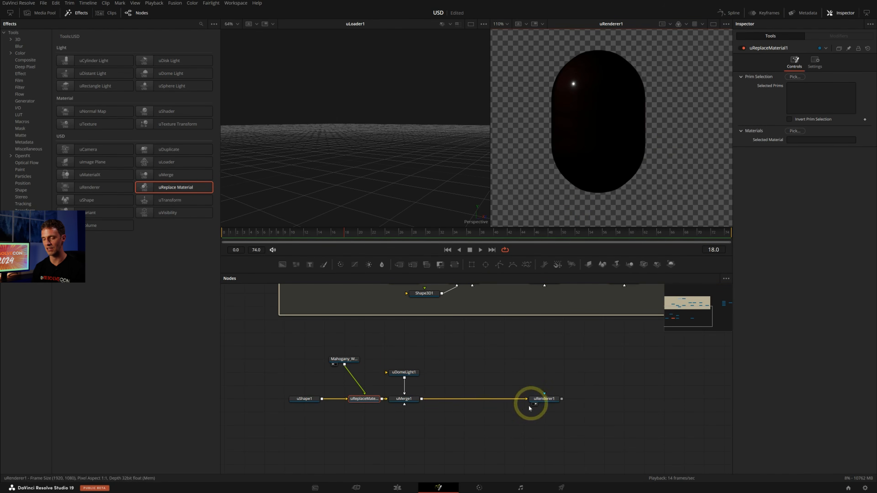
Tidy the node graph by moving the Mahogany loader closer to uReplaceMaterial1 and shifting uMerge1 and uDomeLight1 towards the renderer
{"action": "left_click_drag", "start_coordinate": [347, 361], "coordinate": [346, 387]}
{"action": "left_click_drag", "start_coordinate": [460, 428], "coordinate": [388, 358]}
{"action": "left_click_drag", "start_coordinate": [416, 400], "coordinate": [457, 400]}
{"action": "left_click", "coordinate": [509, 370]}
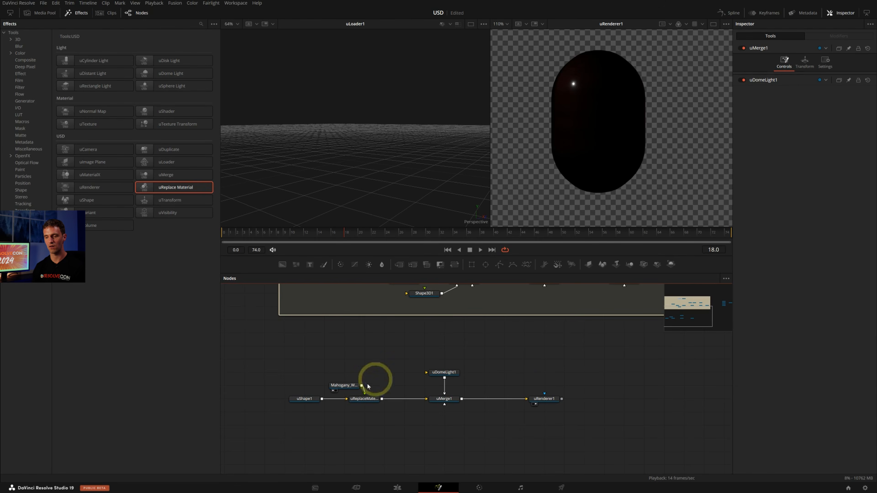
Review the shape types available for uShape1, keeping Capsule, and bring the traditional 3D nodes into view
{"action": "left_click", "coordinate": [310, 399]}
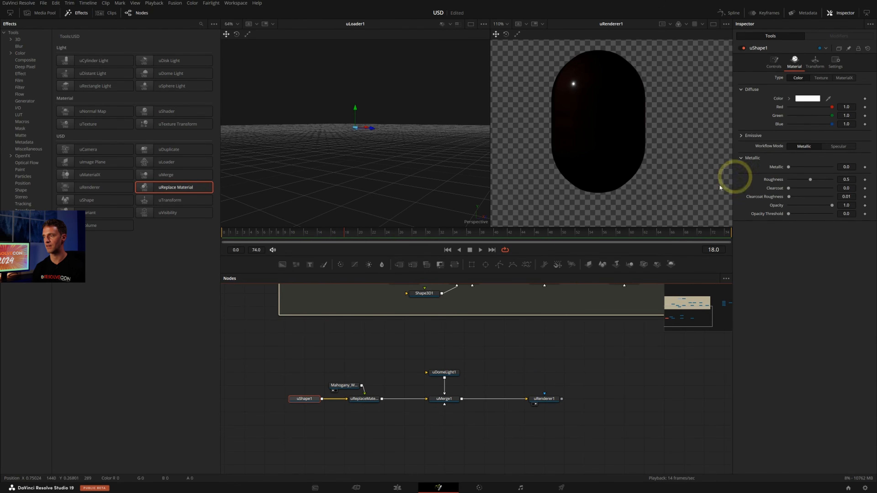
{"action": "left_click", "coordinate": [774, 63]}
{"action": "left_click", "coordinate": [849, 82]}
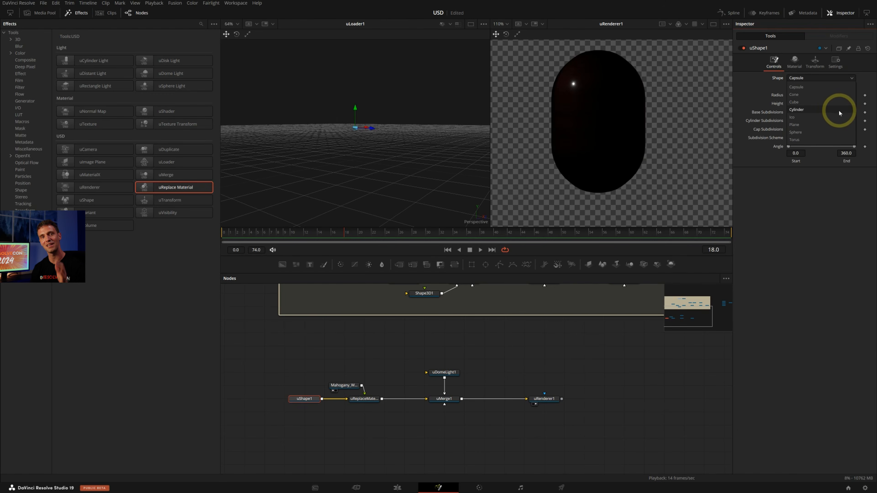
{"action": "left_click", "coordinate": [504, 354]}
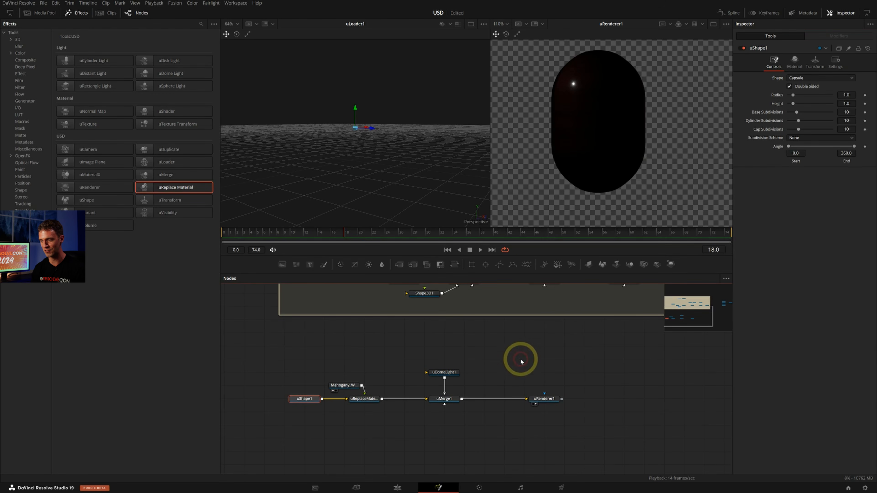
{"action": "middle_click_drag", "start_coordinate": [534, 344], "coordinate": [502, 379]}
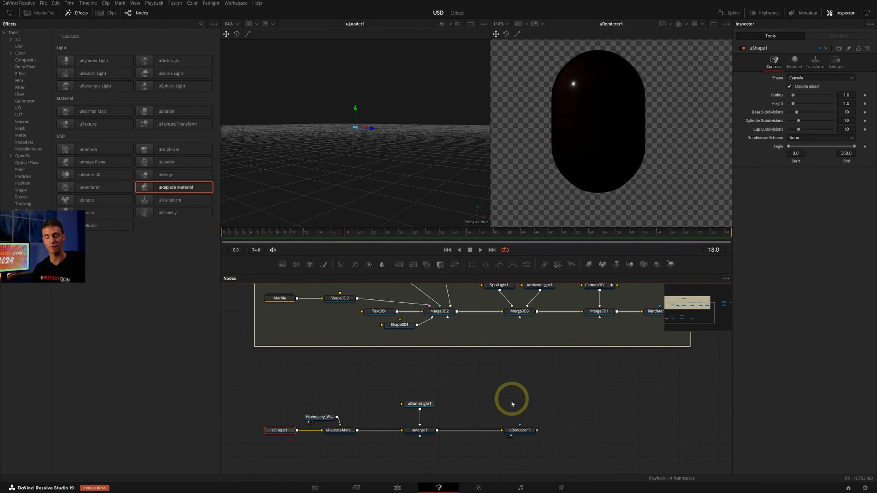
Move uMerge1, uDomeLight1 and uRenderer1 together further away from uReplaceMaterial1, below Merge3D1 of the traditional 3D system
{"action": "left_click_drag", "start_coordinate": [566, 444], "coordinate": [409, 398]}
{"action": "left_click_drag", "start_coordinate": [421, 427], "coordinate": [584, 425]}
{"action": "left_click", "coordinate": [512, 369]}
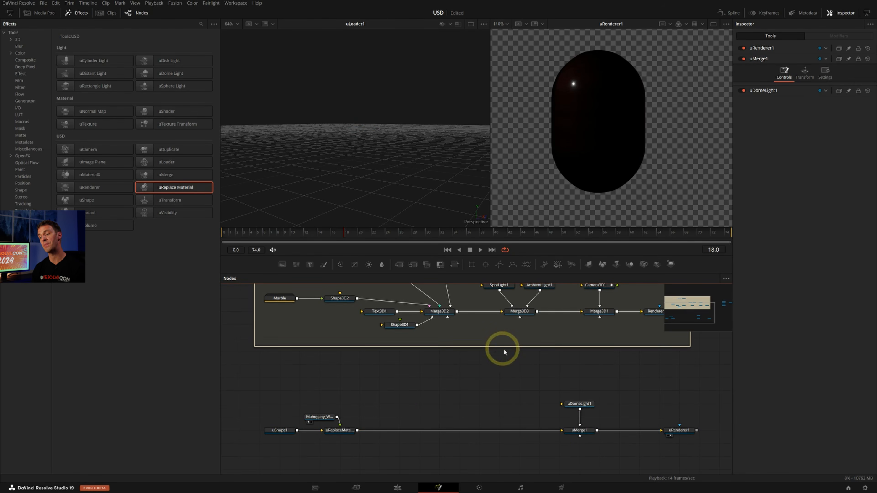
Connect Merge3D1 of the traditional 3D system to uMerge1 and move uMerge1 closer to uRenderer1
{"action": "middle_click_drag", "start_coordinate": [535, 322], "coordinate": [516, 369]}
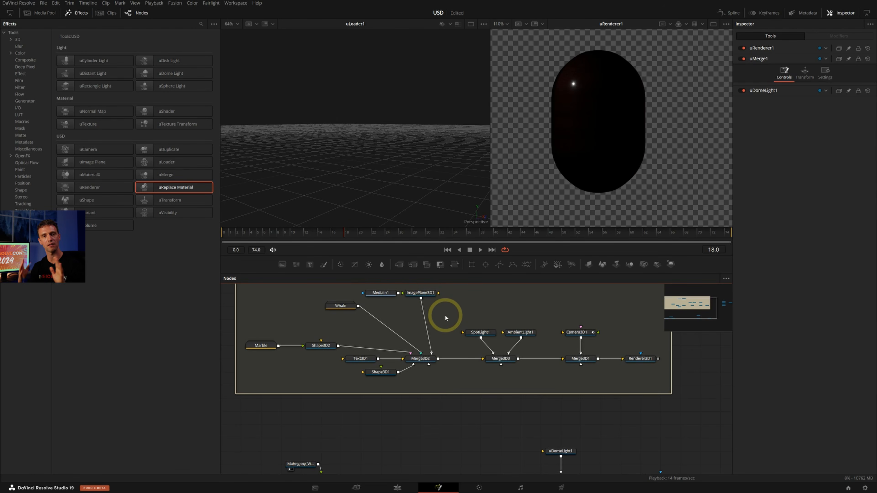
{"action": "middle_click_drag", "start_coordinate": [573, 326], "coordinate": [548, 298]}
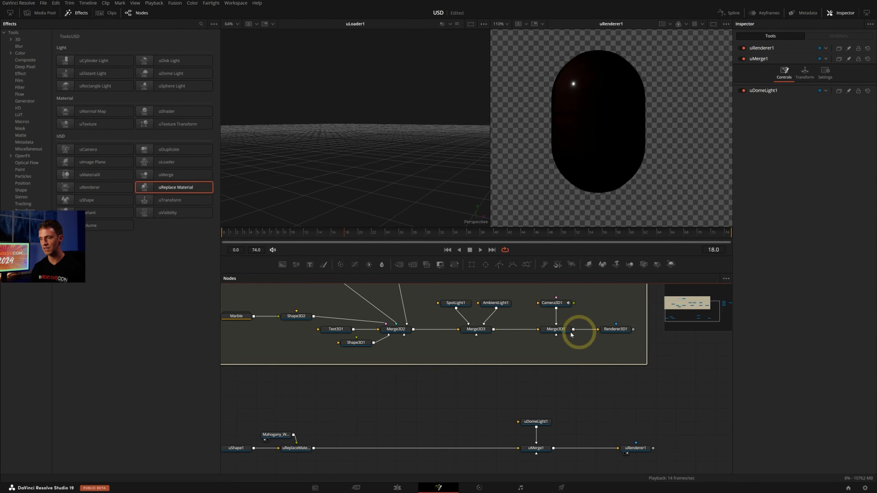
{"action": "left_click_drag", "start_coordinate": [574, 329], "coordinate": [520, 430]}
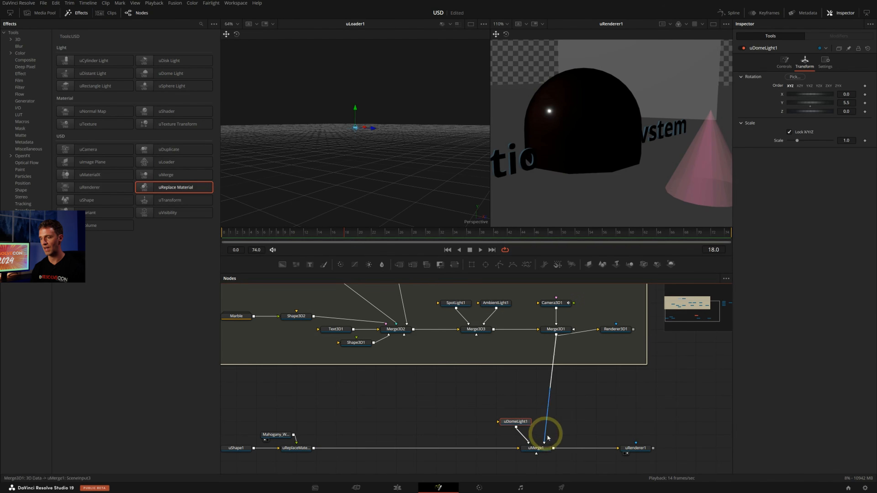
{"action": "left_click", "coordinate": [534, 448]}
{"action": "middle_click_drag", "start_coordinate": [479, 330], "coordinate": [499, 371]}
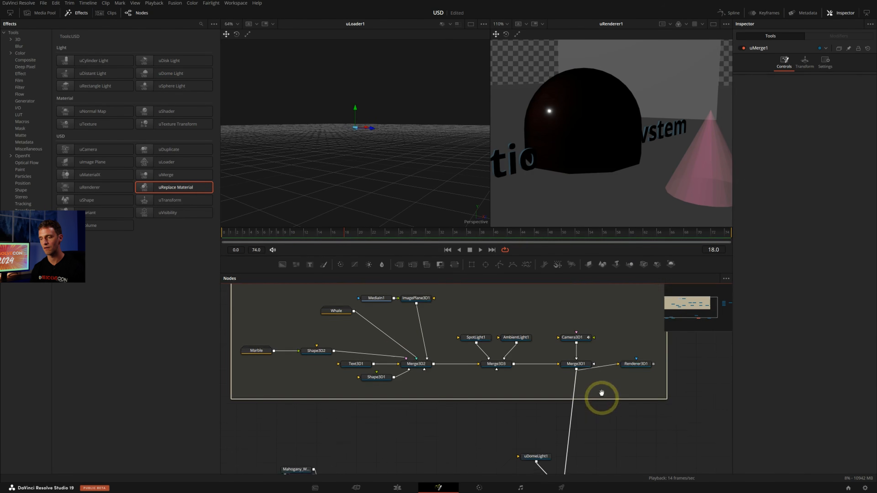
{"action": "scroll", "coordinate": [601, 397], "scroll_direction": "down", "scroll_amount": 4}
{"action": "left_click_drag", "start_coordinate": [578, 431], "coordinate": [596, 424]}
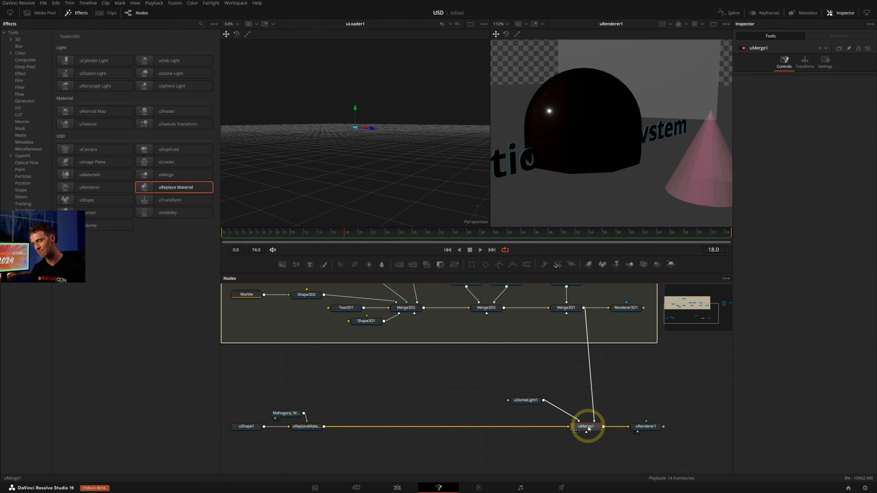
Show uMerge1 in the first viewer and inspect the combined traditional and USD scene from another angle
{"action": "key", "text": "1"}
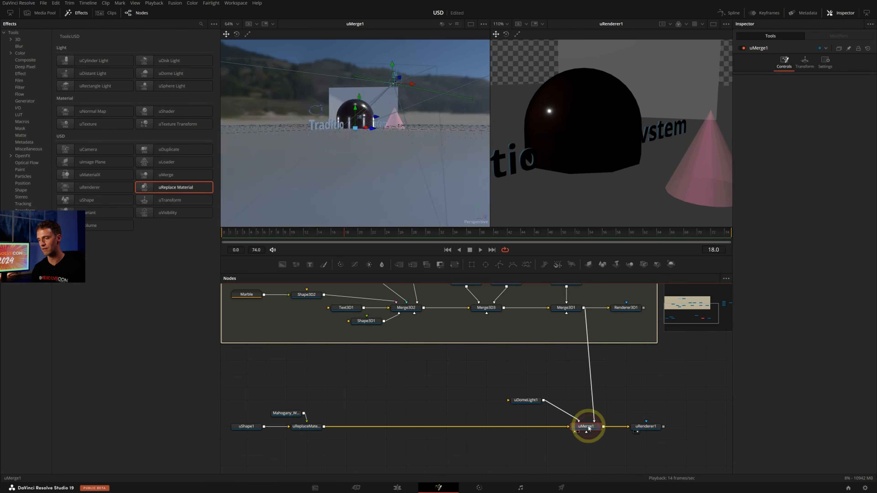
{"action": "middle_click_drag", "start_coordinate": [332, 123], "coordinate": [429, 123], "text": "alt"}
{"action": "scroll", "coordinate": [429, 123], "scroll_direction": "up", "scroll_amount": 3}
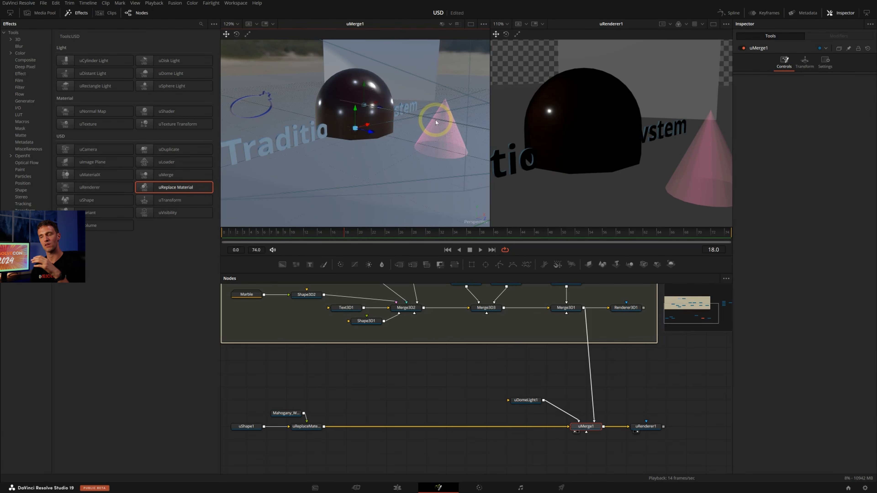
{"action": "middle_click_drag", "start_coordinate": [434, 122], "coordinate": [406, 86], "text": "alt"}
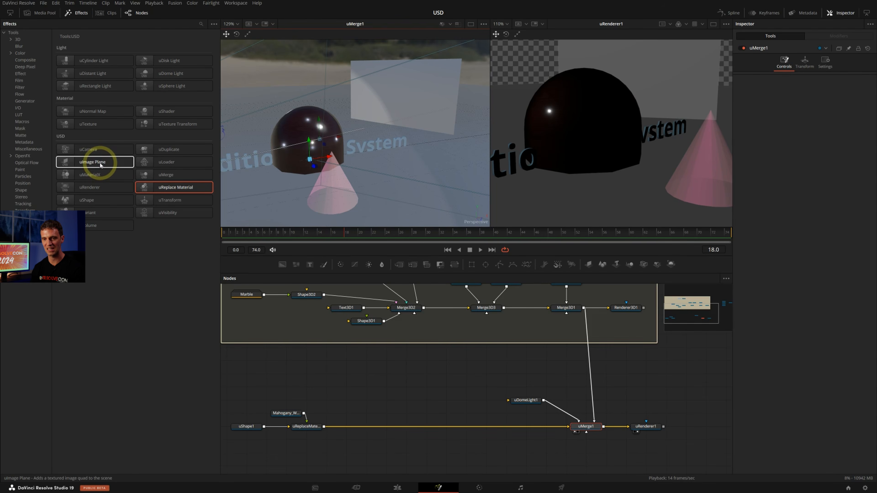
Add a uImage Plane node to an empty area of the node graph, check its controls, and delete it
{"action": "left_click_drag", "start_coordinate": [101, 166], "coordinate": [327, 372]}
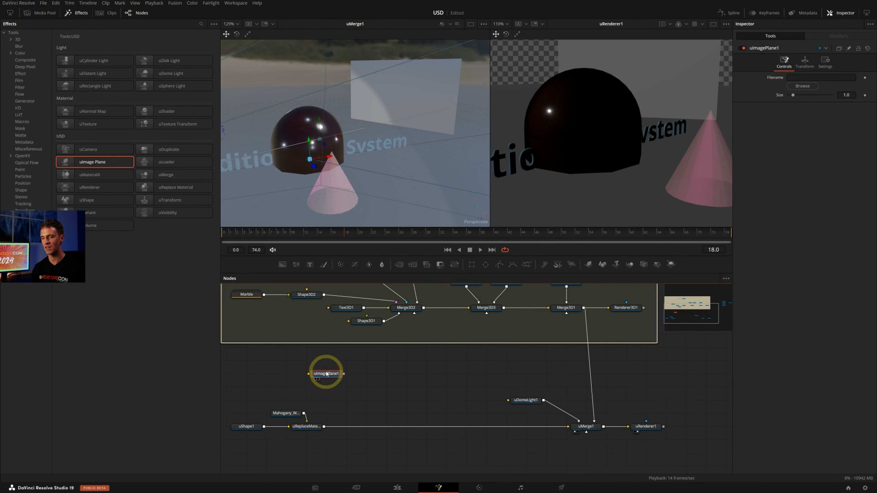
{"action": "left_click", "coordinate": [713, 149]}
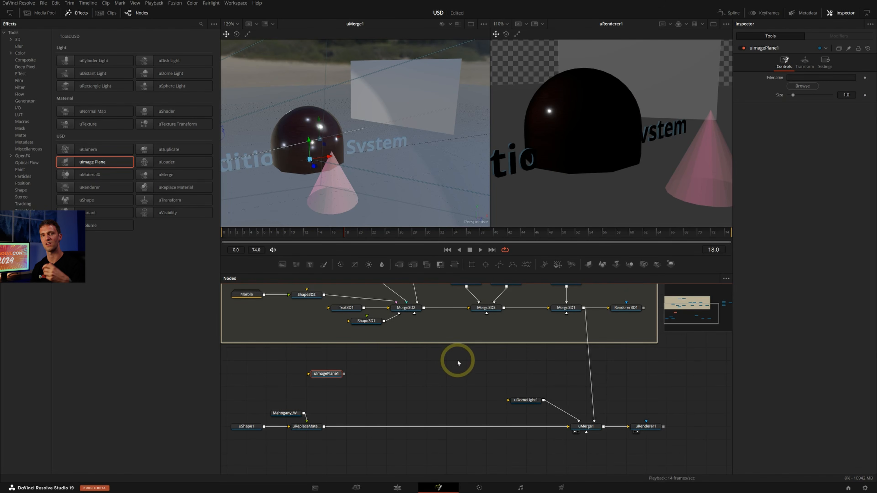
{"action": "left_click", "coordinate": [421, 366]}
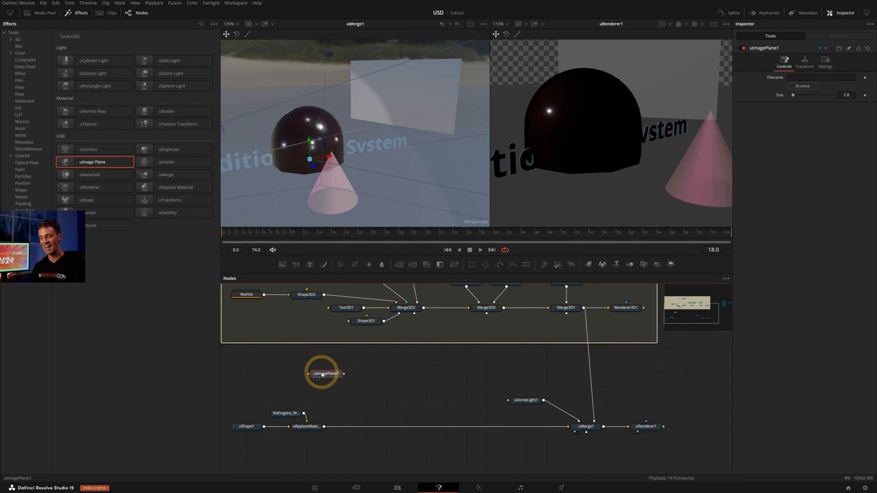
{"action": "key", "text": "Delete"}
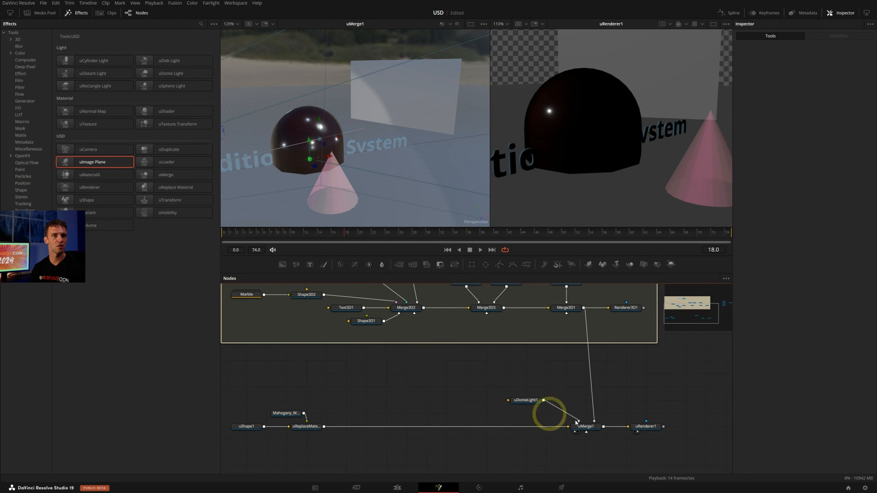
Move uRenderer1 slightly further from uMerge1 and view its full rendered frame in the second viewer
{"action": "left_click", "coordinate": [646, 429]}
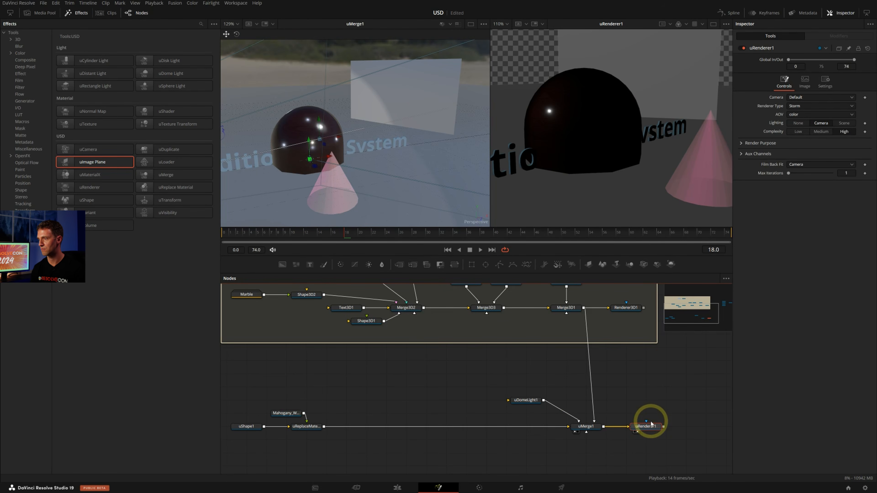
{"action": "mouse_move", "coordinate": [651, 429]}
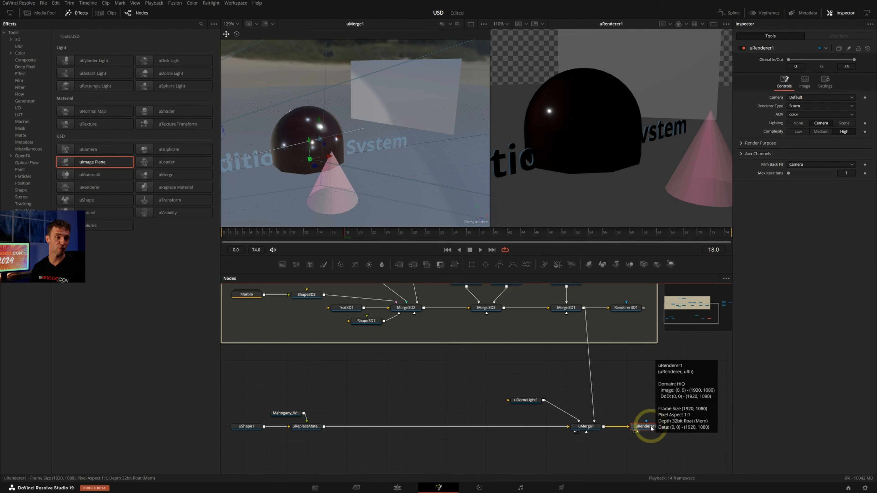
{"action": "left_click_drag", "start_coordinate": [651, 428], "coordinate": [671, 427]}
{"action": "scroll", "coordinate": [652, 166], "scroll_direction": "down", "scroll_amount": 3}
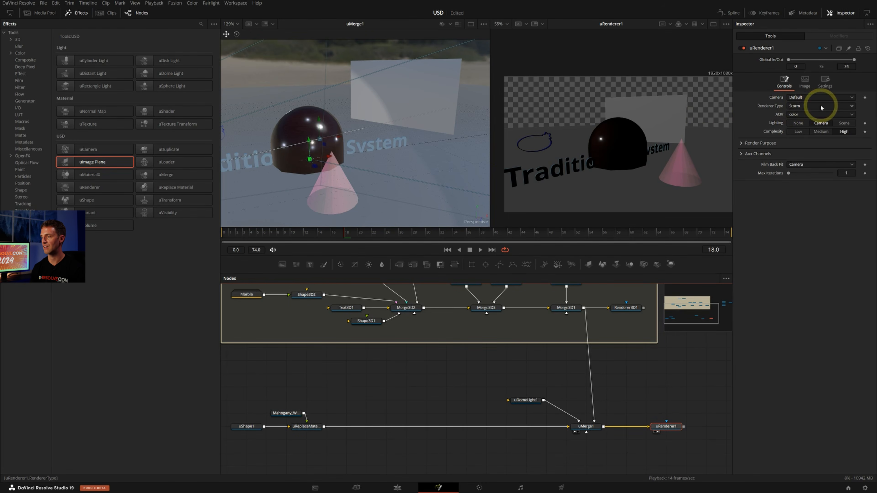
Check the renderer types offered by uRenderer1, keeping Storm, and set its lighting to Scene
{"action": "left_click", "coordinate": [809, 107]}
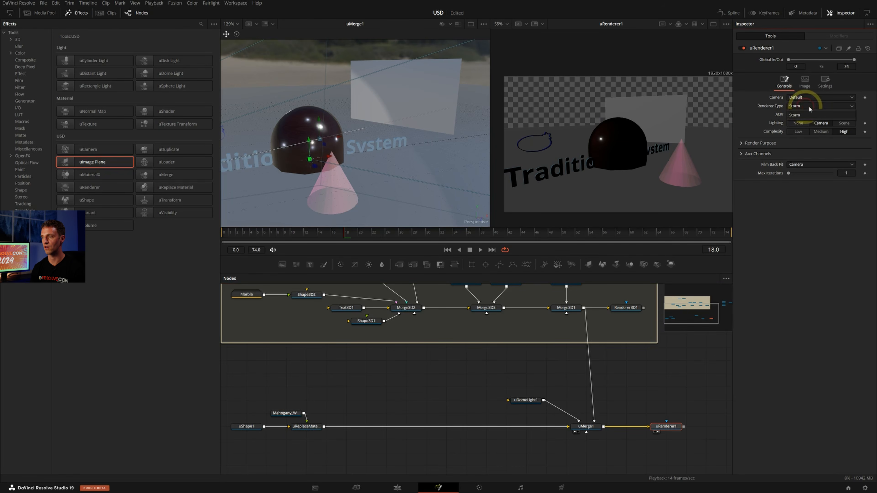
{"action": "left_click", "coordinate": [839, 110]}
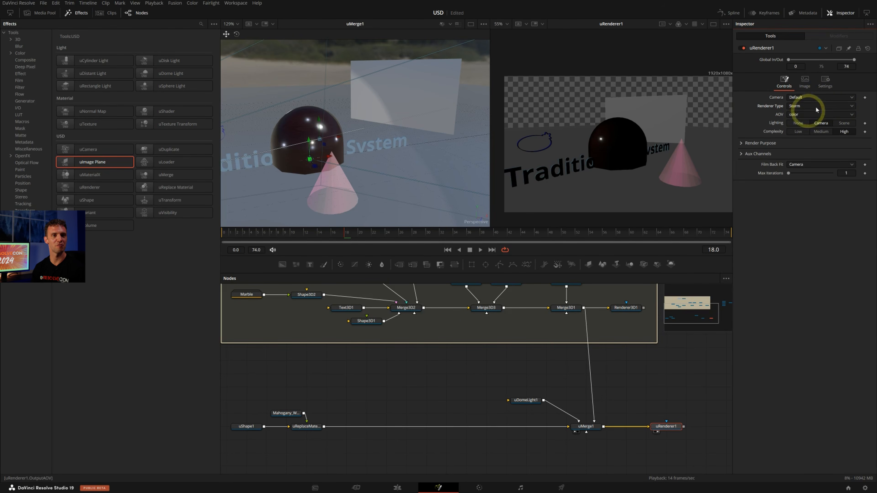
{"action": "left_click", "coordinate": [832, 105]}
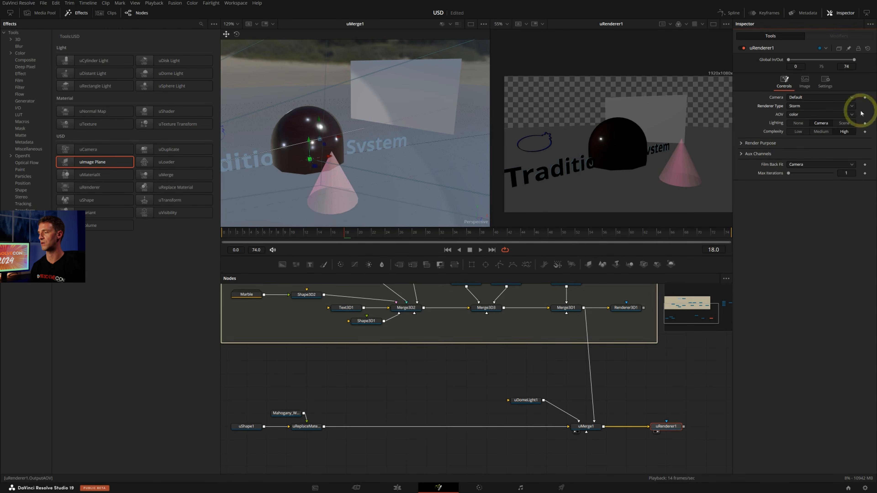
{"action": "left_click", "coordinate": [848, 124]}
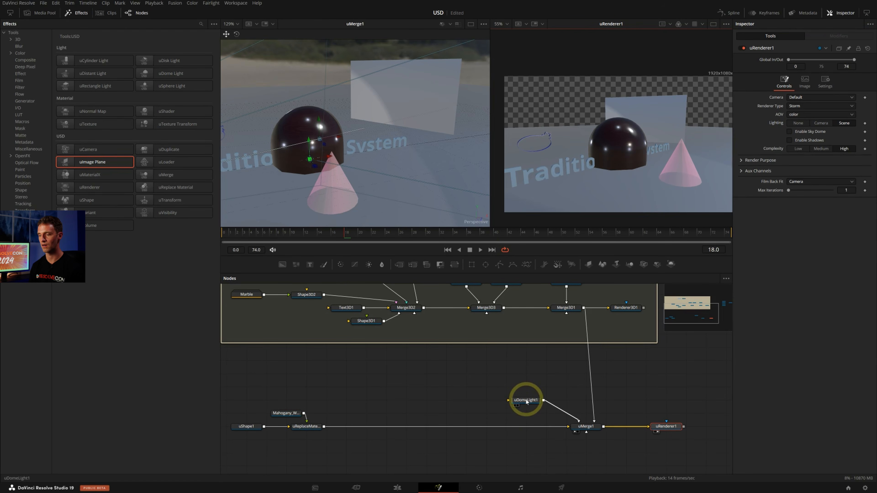
Select SpotLight1, AmbientLight1 and Merge3D3 together to examine the traditional lights feeding the USD scene
{"action": "scroll", "coordinate": [542, 403], "scroll_direction": "up", "scroll_amount": 3}
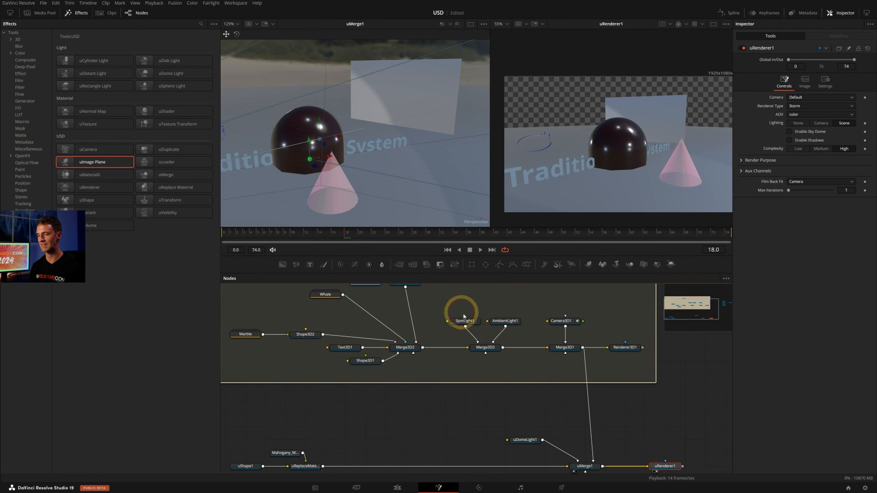
{"action": "left_click_drag", "start_coordinate": [459, 312], "coordinate": [533, 370]}
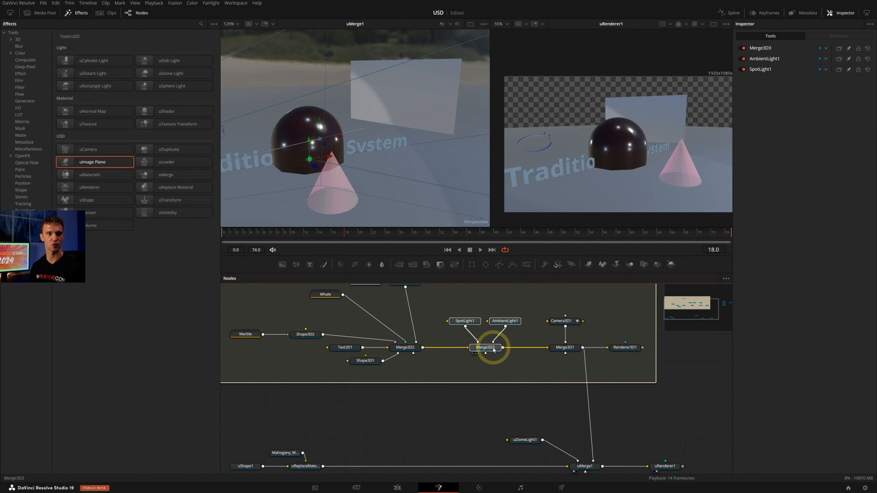
{"action": "middle_click_drag", "start_coordinate": [644, 425], "coordinate": [632, 401]}
Set the camera of uRenderer1 to Camera3D1
{"action": "left_click", "coordinate": [656, 443]}
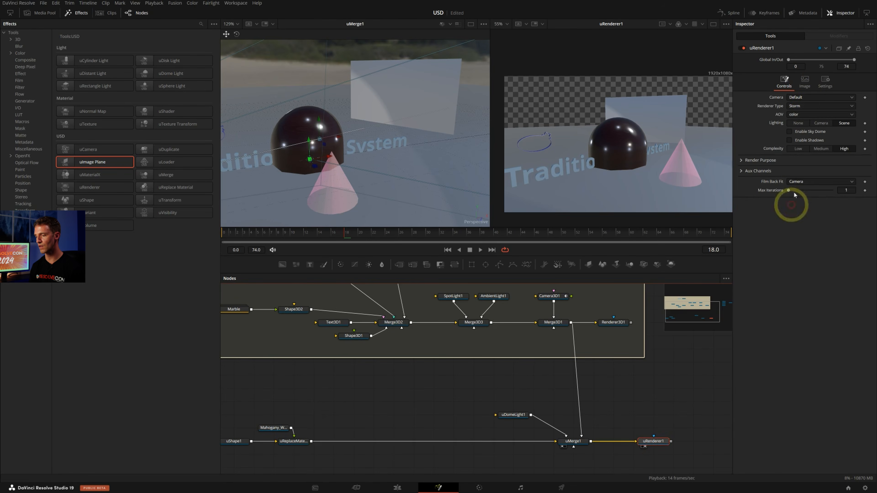
{"action": "left_click", "coordinate": [805, 98]}
{"action": "left_click", "coordinate": [801, 116]}
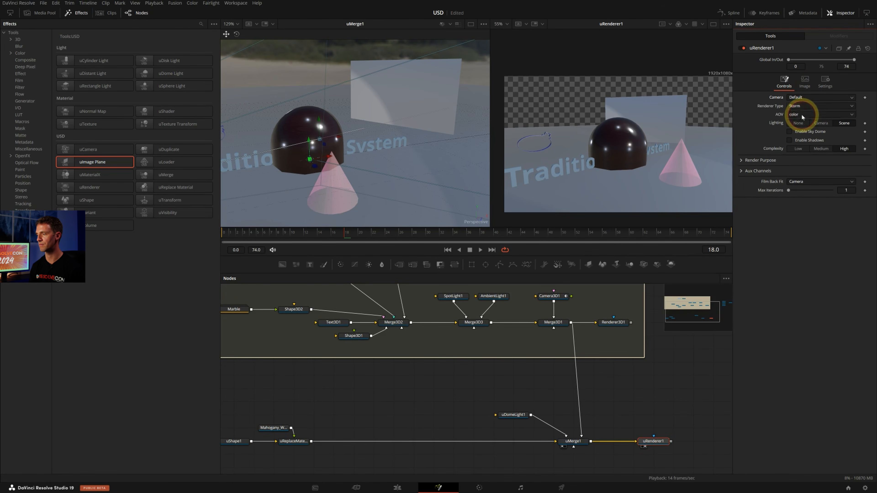
Play back the camera animation in the render, stop it, and save the project
{"action": "scroll", "coordinate": [584, 317], "scroll_direction": "up", "scroll_amount": 2}
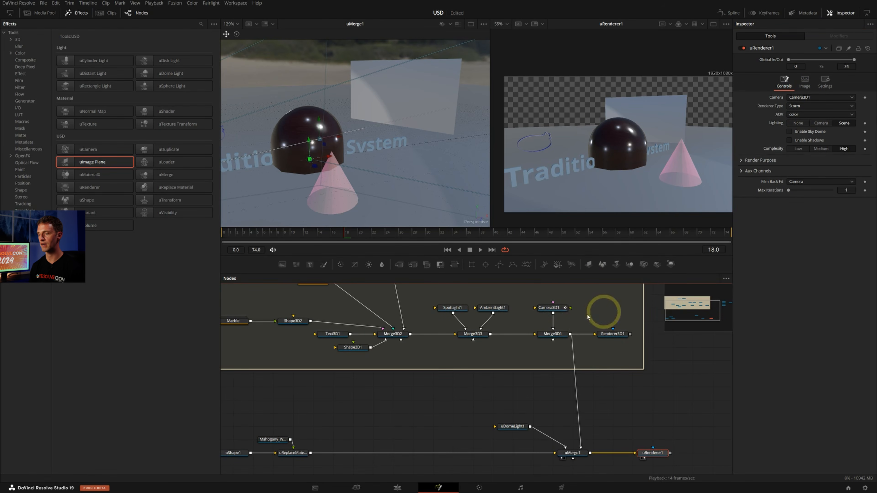
{"action": "key", "text": "space"}
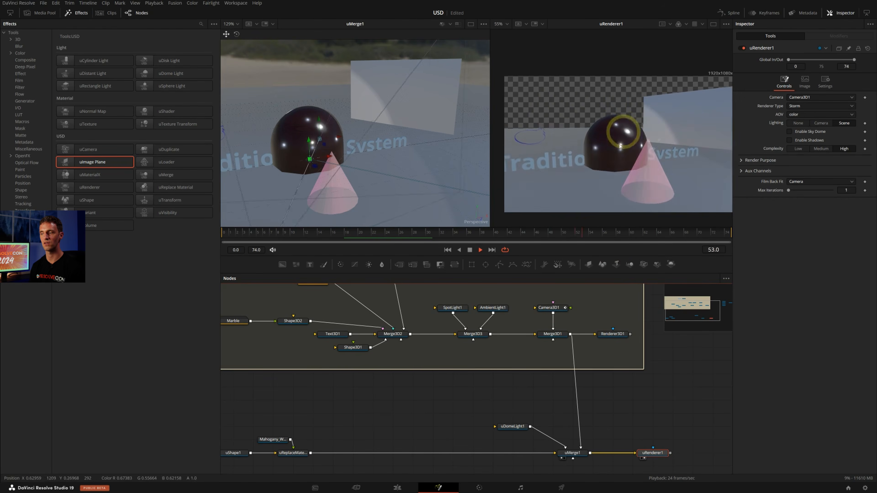
{"action": "key", "text": "space"}
{"action": "middle_click_drag", "start_coordinate": [377, 415], "coordinate": [427, 408]}
{"action": "key", "text": "ctrl+s"}
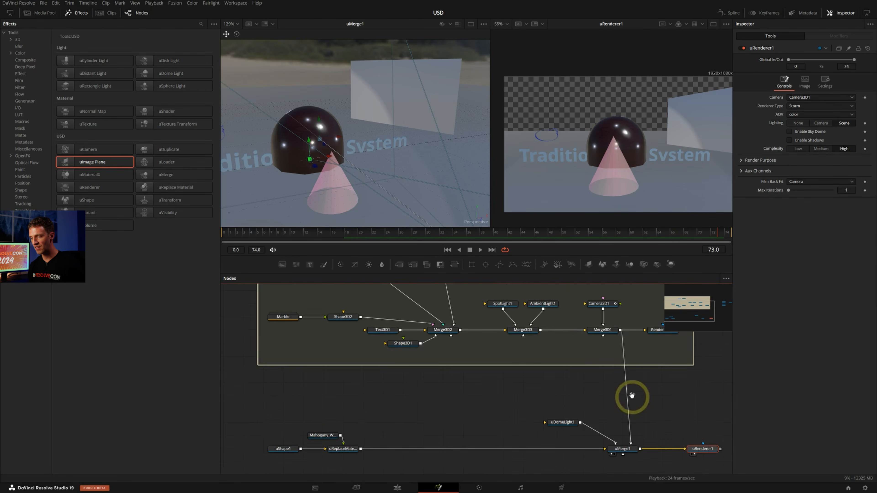
Insert a uReplace Material node between uMerge1 and uRenderer1, with uRenderer1 moved outward, and pick the pink cone as its selected prim
{"action": "middle_click_drag", "start_coordinate": [629, 404], "coordinate": [498, 377]}
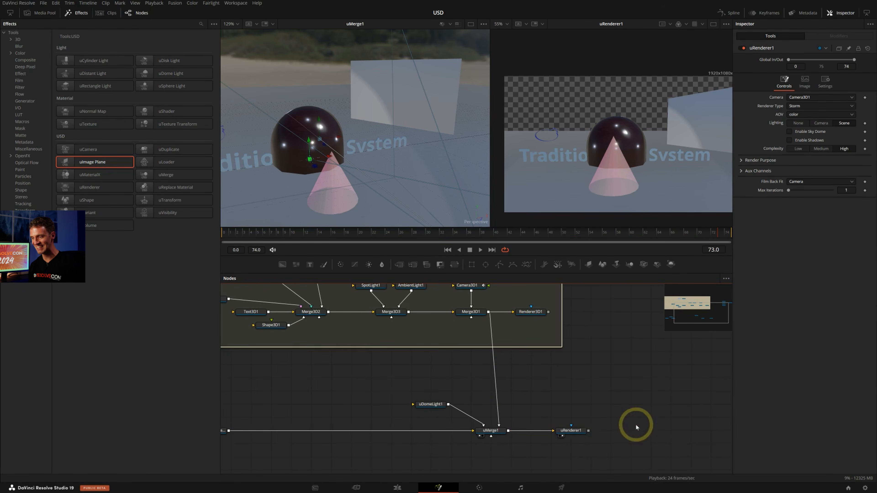
{"action": "left_click_drag", "start_coordinate": [583, 431], "coordinate": [664, 431]}
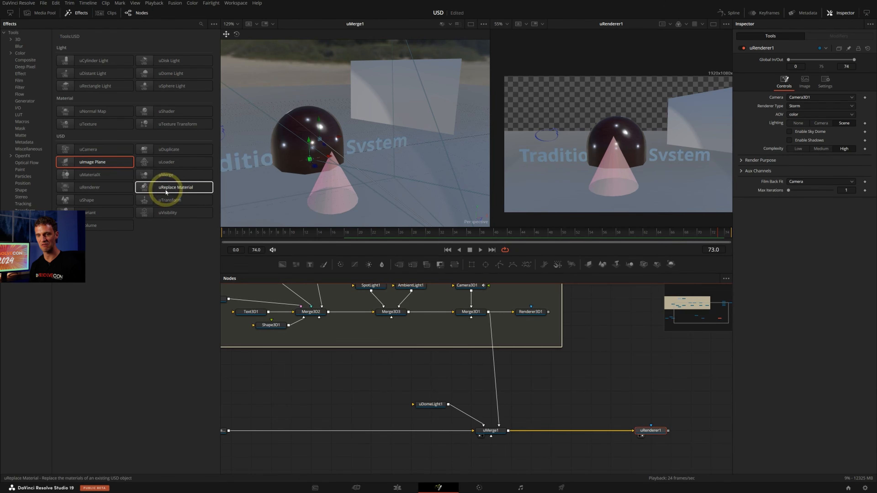
{"action": "left_click_drag", "start_coordinate": [173, 187], "coordinate": [550, 431]}
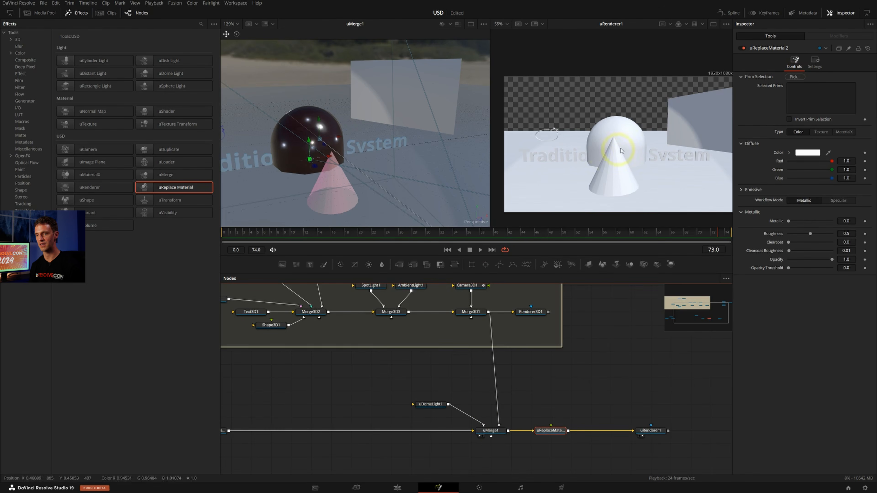
{"action": "left_click_drag", "start_coordinate": [801, 79], "coordinate": [333, 187]}
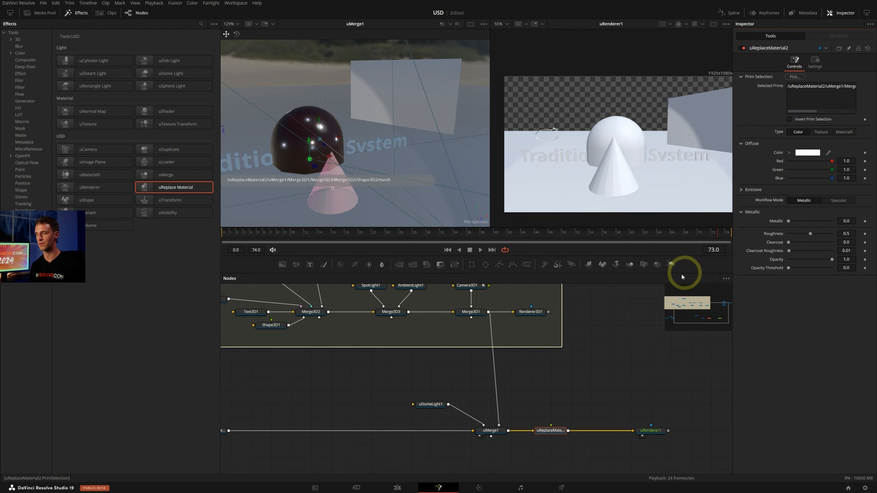
{"action": "left_click", "coordinate": [359, 199]}
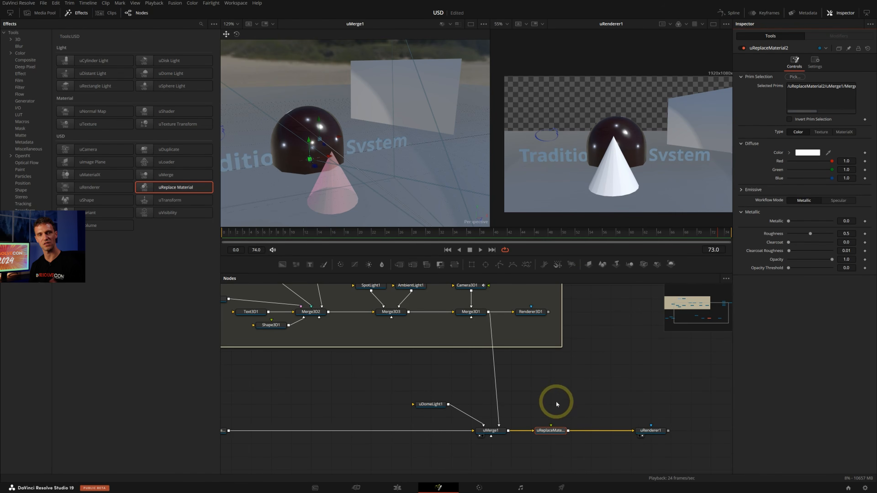
Display the uShader1 rusty metal material in the second viewer
{"action": "middle_click_drag", "start_coordinate": [619, 362], "coordinate": [459, 411]}
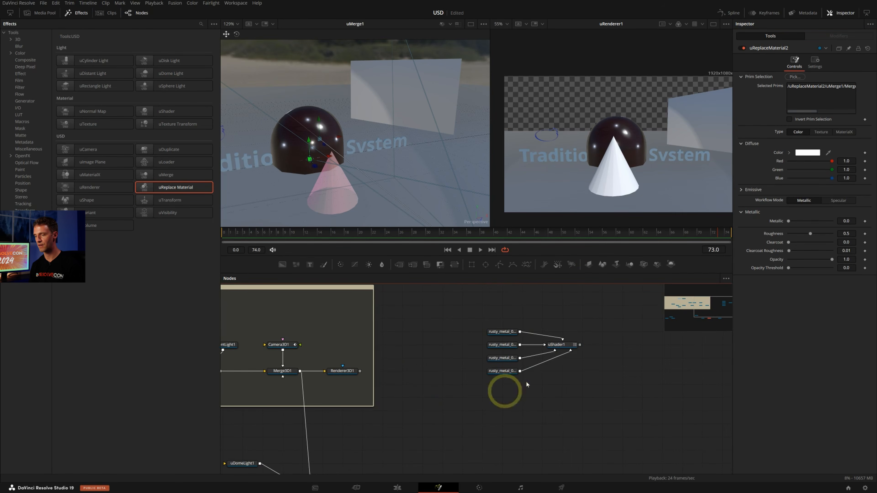
{"action": "left_click", "coordinate": [560, 345]}
{"action": "key", "text": "1"}
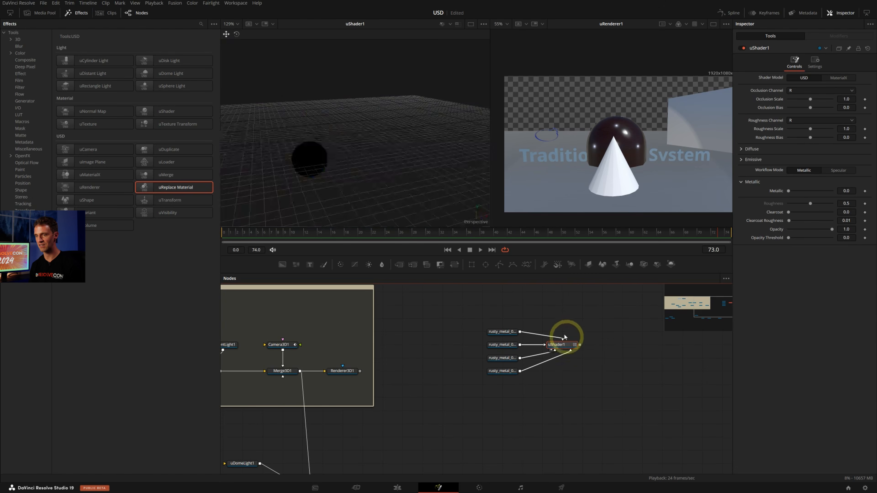
{"action": "key", "text": "1"}
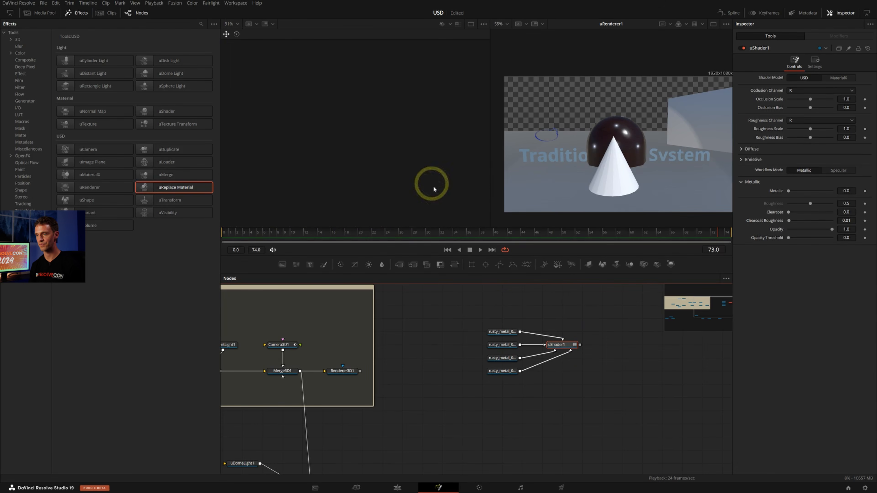
{"action": "left_click", "coordinate": [566, 345]}
{"action": "key", "text": "2"}
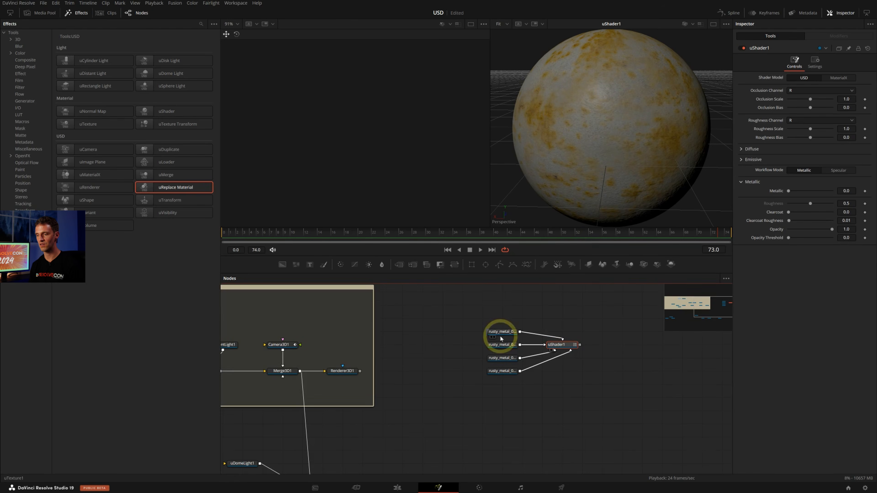
Move uShader1 and its four rusty_metal_02 texture nodes close to uReplaceMaterial2, and connect the shader to the replace material node
{"action": "scroll", "coordinate": [500, 337], "scroll_direction": "up", "scroll_amount": 3, "text": "ctrl"}
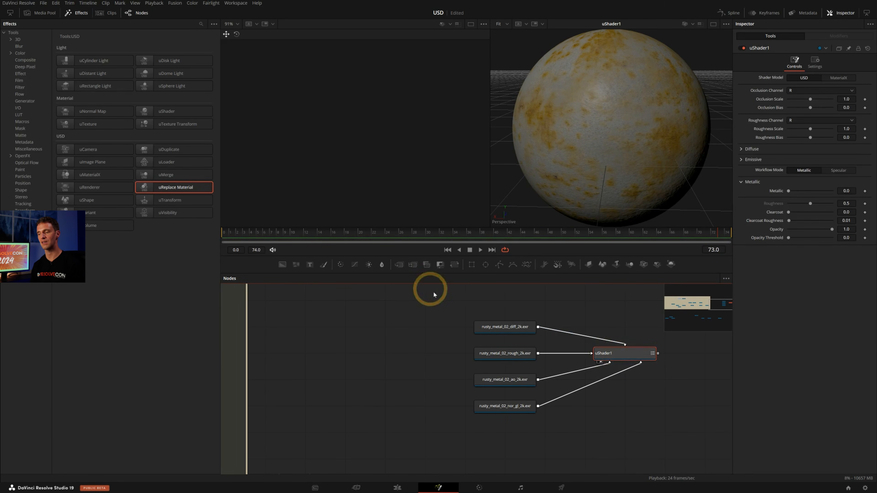
{"action": "left_click_drag", "start_coordinate": [429, 290], "coordinate": [632, 414]}
{"action": "scroll", "coordinate": [615, 378], "scroll_direction": "up", "scroll_amount": 2, "text": "ctrl"}
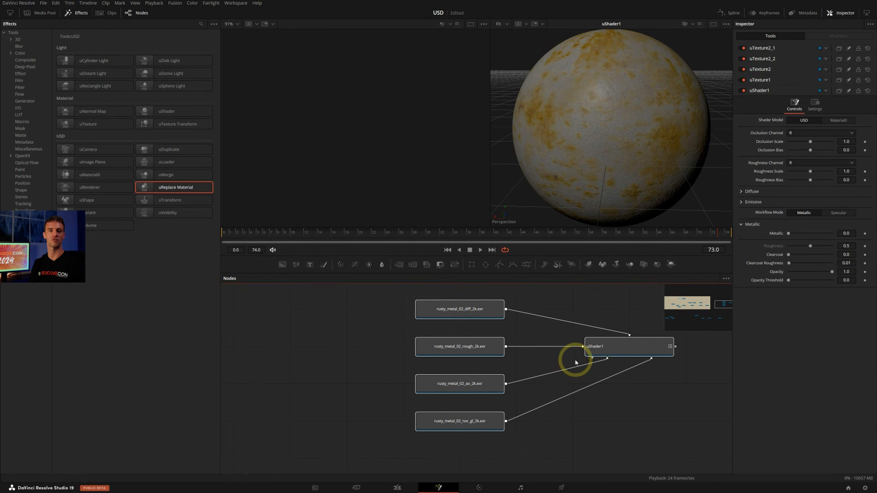
{"action": "scroll", "coordinate": [571, 349], "scroll_direction": "down", "scroll_amount": 4, "text": "ctrl"}
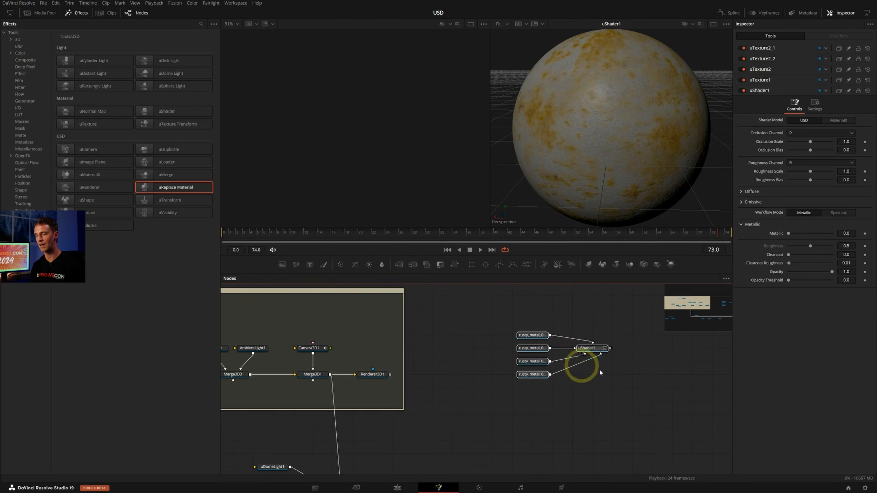
{"action": "left_click_drag", "start_coordinate": [605, 351], "coordinate": [504, 431]}
{"action": "middle_click_drag", "start_coordinate": [560, 413], "coordinate": [615, 297]}
{"action": "left_click_drag", "start_coordinate": [425, 357], "coordinate": [649, 379]}
{"action": "left_click", "coordinate": [591, 325]}
{"action": "left_click_drag", "start_coordinate": [565, 311], "coordinate": [547, 371]}
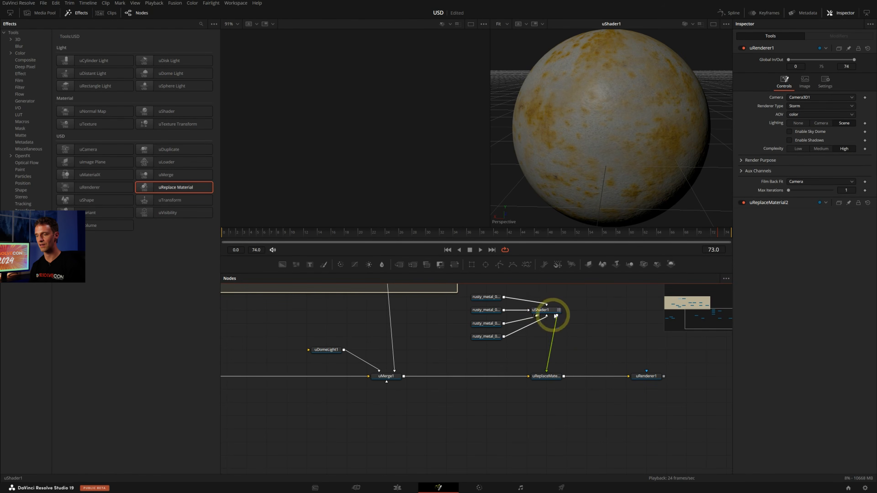
Show uReplaceMaterial2 in the second viewer and frame the cone with the rusty metal material
{"action": "left_click_drag", "start_coordinate": [545, 304], "coordinate": [566, 296]}
{"action": "left_click_drag", "start_coordinate": [503, 296], "coordinate": [589, 330]}
{"action": "left_click", "coordinate": [548, 377]}
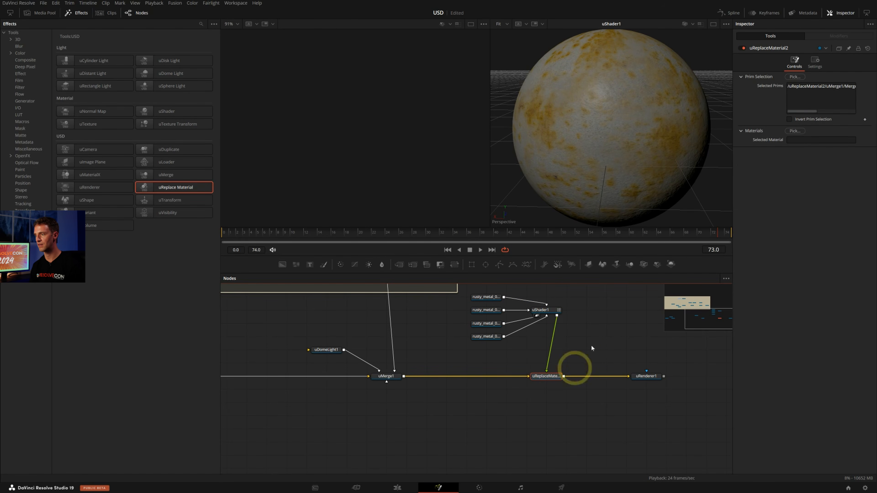
{"action": "key", "text": "2"}
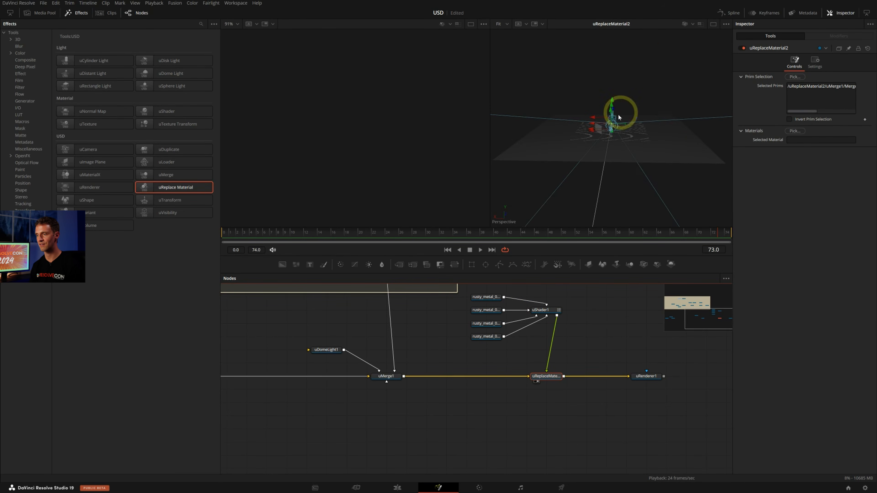
{"action": "scroll", "coordinate": [618, 118], "scroll_direction": "up", "scroll_amount": 10, "text": "ctrl"}
{"action": "middle_click_drag", "start_coordinate": [622, 130], "coordinate": [646, 166], "text": "alt"}
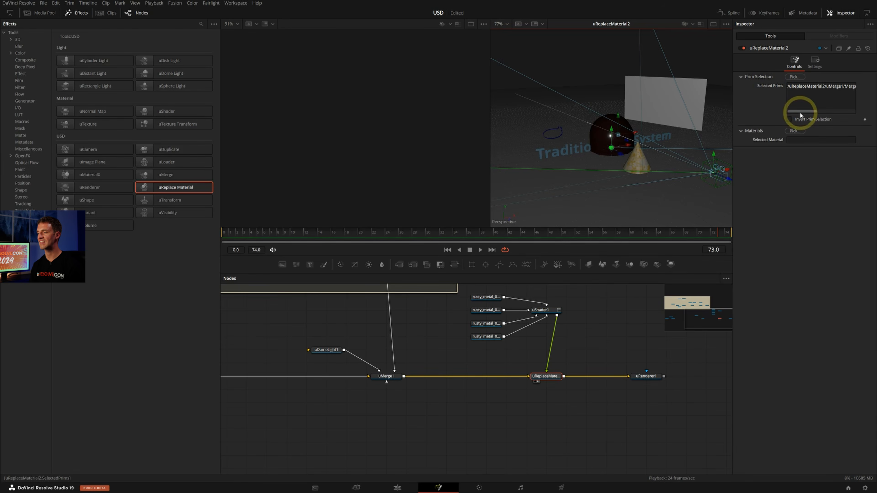
Add the ImagePlane3D1 mesh to the selected prims of uReplaceMaterial2 alongside the cone, and leave the node selected
{"action": "mouse_move", "coordinate": [800, 114]}
{"action": "left_mouse_down"}
{"action": "mouse_move", "coordinate": [852, 114]}
{"action": "mouse_move", "coordinate": [784, 110]}
{"action": "left_mouse_up"}
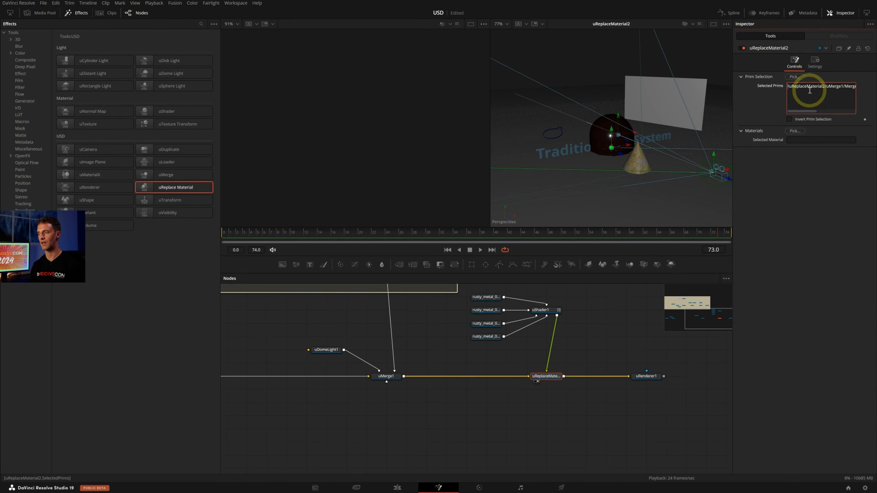
{"action": "left_click", "coordinate": [806, 98]}
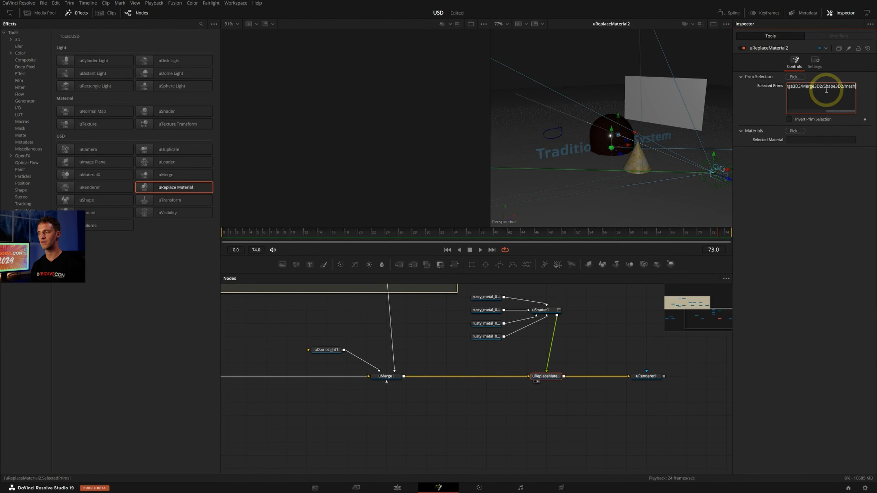
{"action": "left_click", "coordinate": [797, 79]}
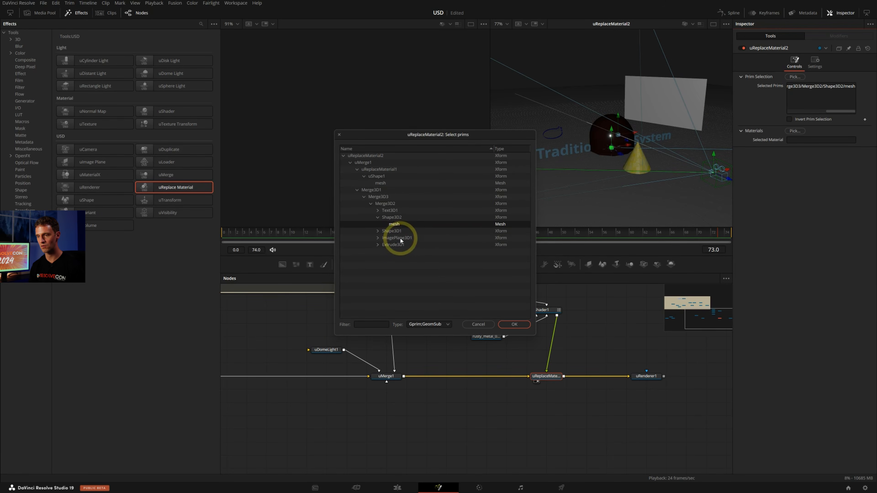
{"action": "double_click", "coordinate": [401, 238]}
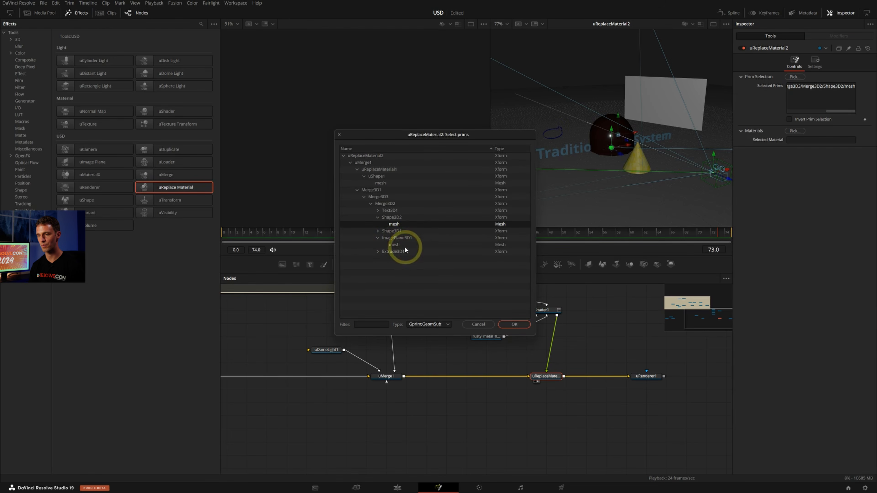
{"action": "left_click", "coordinate": [401, 245], "text": "ctrl"}
{"action": "left_click", "coordinate": [516, 324]}
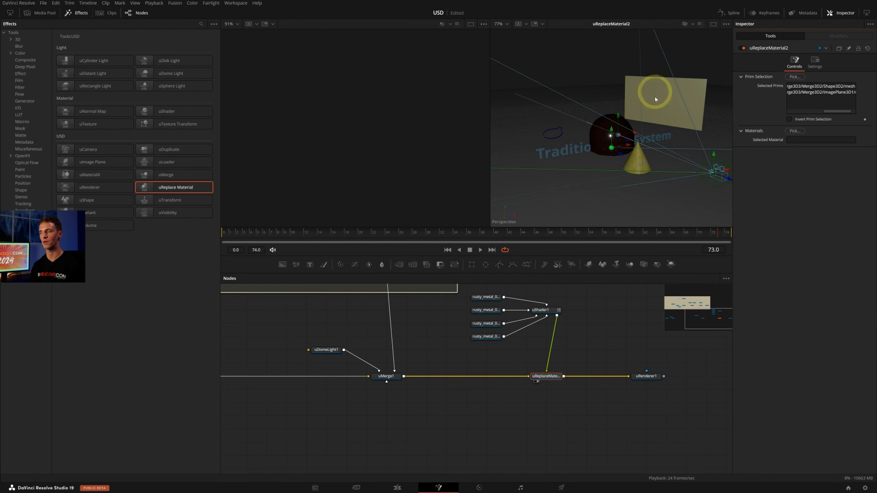
{"action": "left_click", "coordinate": [660, 89]}
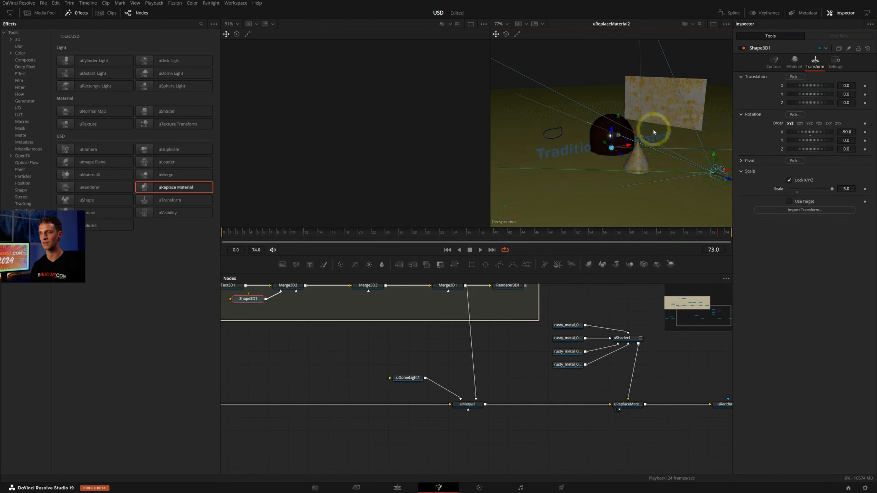
{"action": "left_click", "coordinate": [593, 57]}
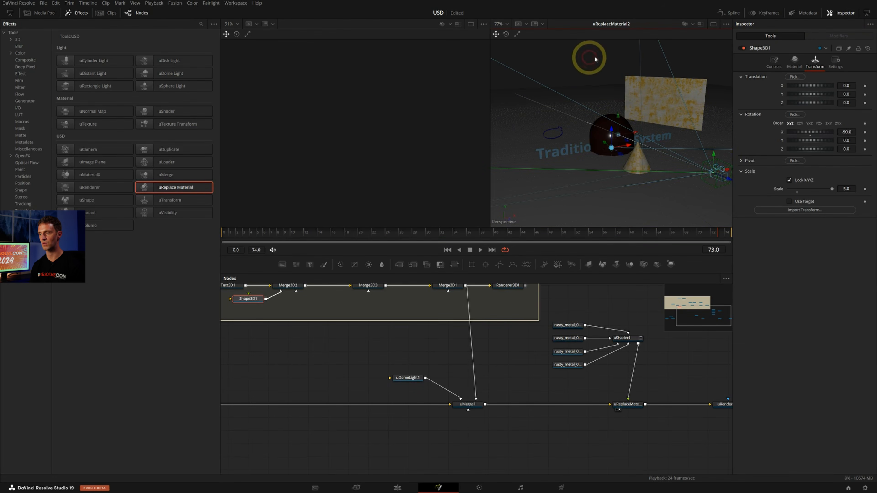
{"action": "left_click", "coordinate": [626, 404]}
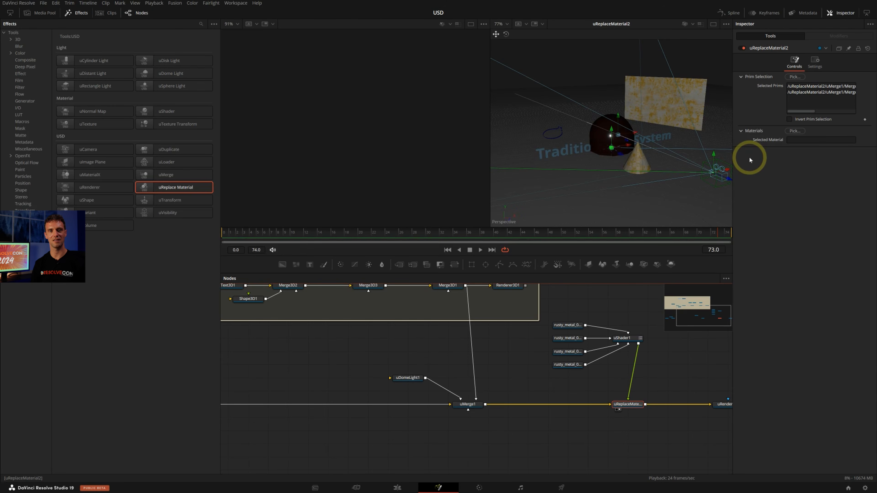
Open the second Fusion composition on the Video 1 track in the Fusion page
{"action": "left_click", "coordinate": [396, 487]}
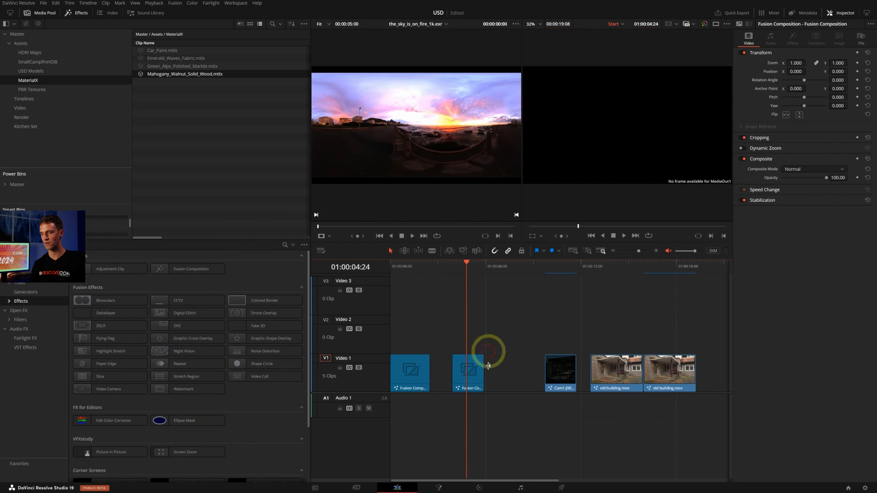
{"action": "left_click", "coordinate": [469, 369]}
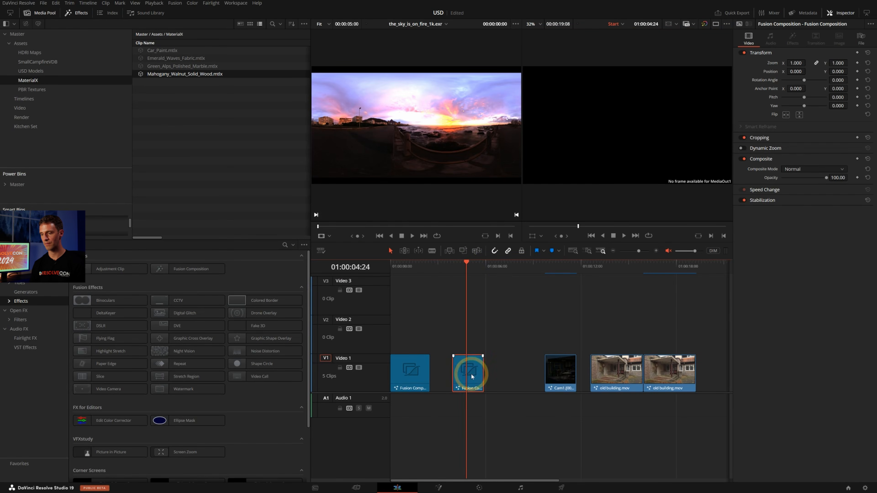
{"action": "left_click", "coordinate": [438, 487]}
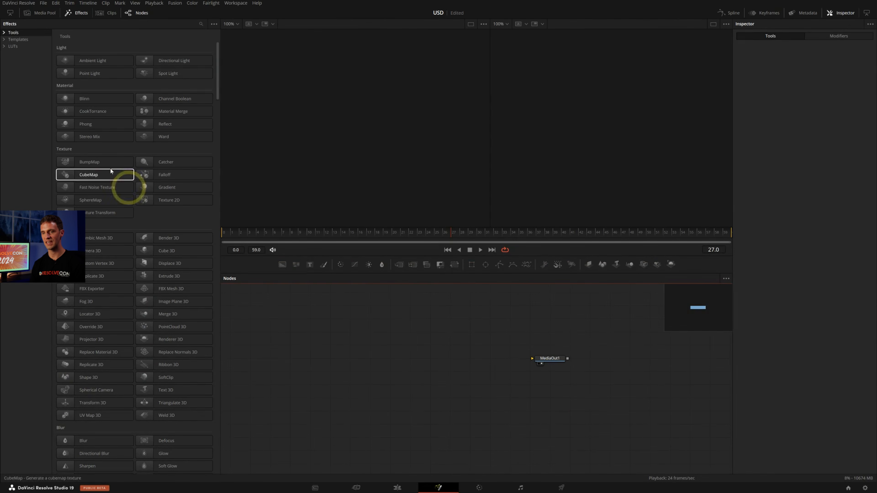
Open the Kitchen Set bin in the media pool and check the Kitchen Set sample on NVIDIA's USD web page
{"action": "left_click", "coordinate": [40, 12]}
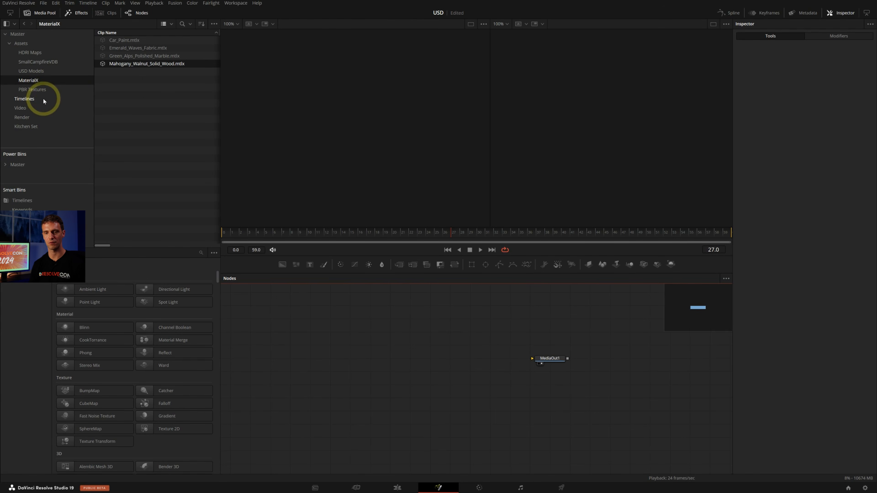
{"action": "left_click", "coordinate": [36, 126]}
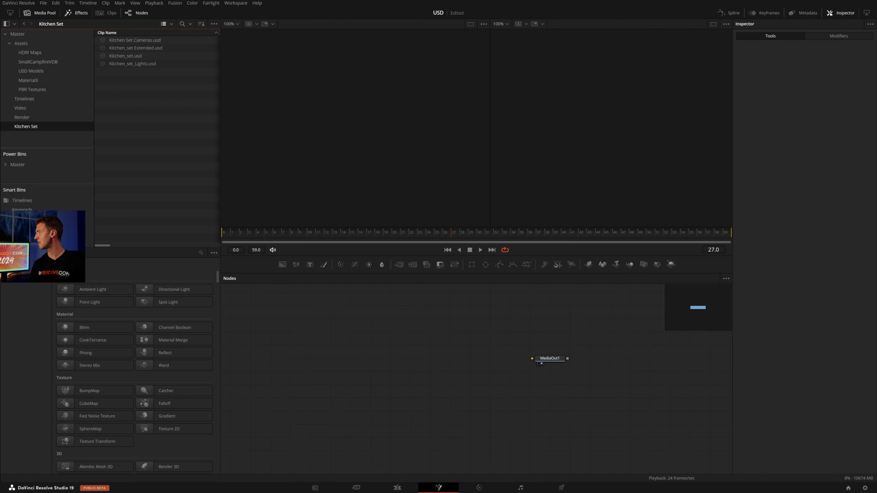
{"action": "left_click_drag", "start_coordinate": [876, 74], "coordinate": [615, 39]}
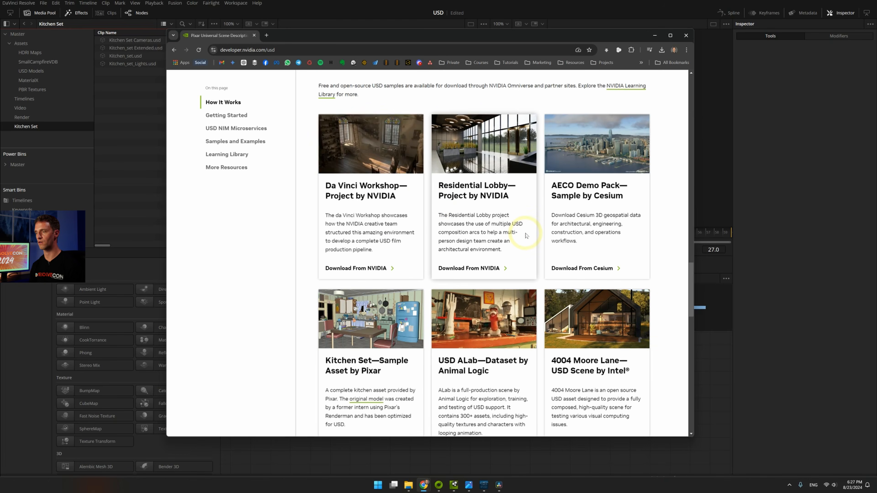
{"action": "left_click", "coordinate": [653, 35]}
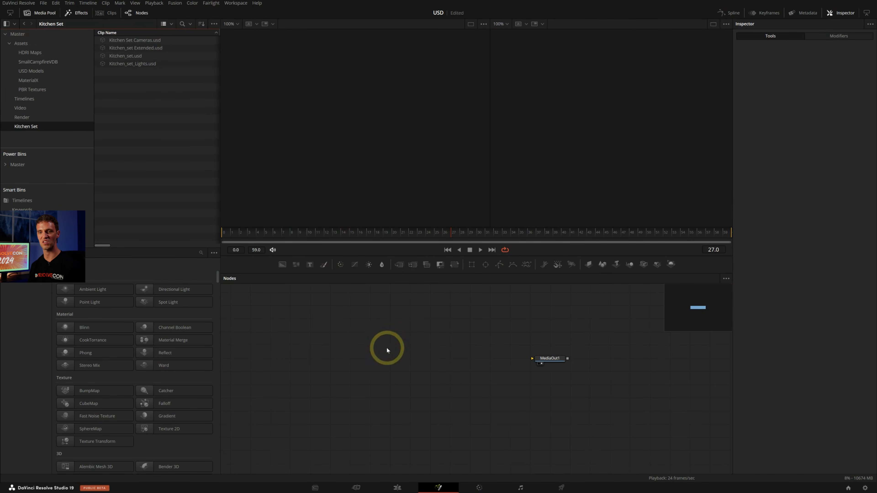
Add Kitchen_set.usd to the node graph in line with MediaOut1, and display the whole kitchen model in the first viewer
{"action": "left_click_drag", "start_coordinate": [126, 56], "coordinate": [400, 346]}
{"action": "key", "text": "1"}
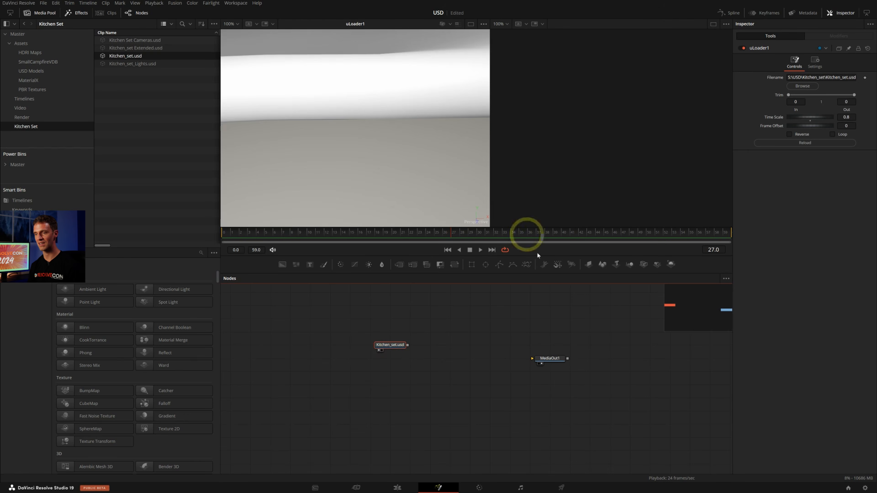
{"action": "scroll", "coordinate": [414, 134], "scroll_direction": "down", "scroll_amount": 15, "text": "ctrl"}
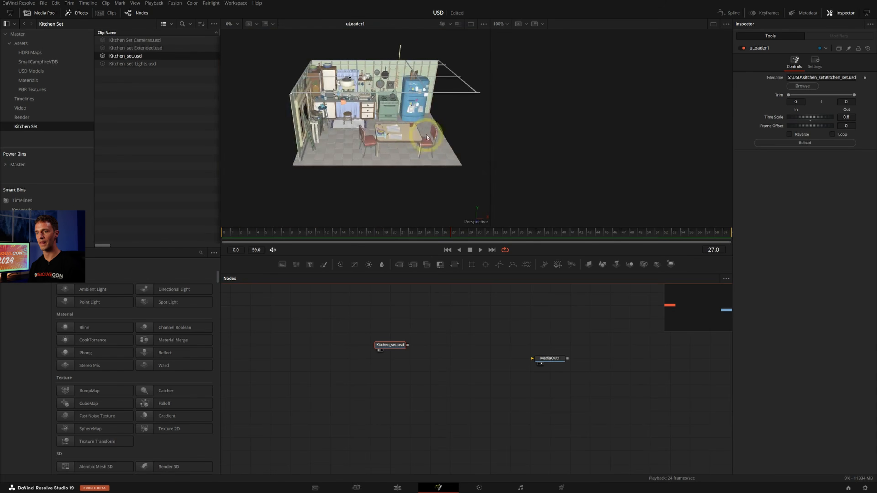
{"action": "middle_click_drag", "start_coordinate": [427, 136], "coordinate": [372, 141], "text": "alt"}
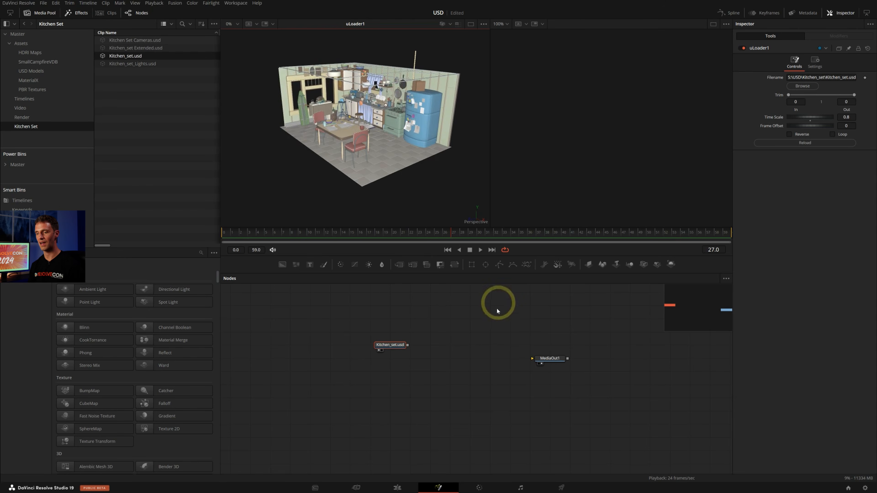
{"action": "scroll", "coordinate": [389, 129], "scroll_direction": "up", "scroll_amount": 10, "text": "ctrl"}
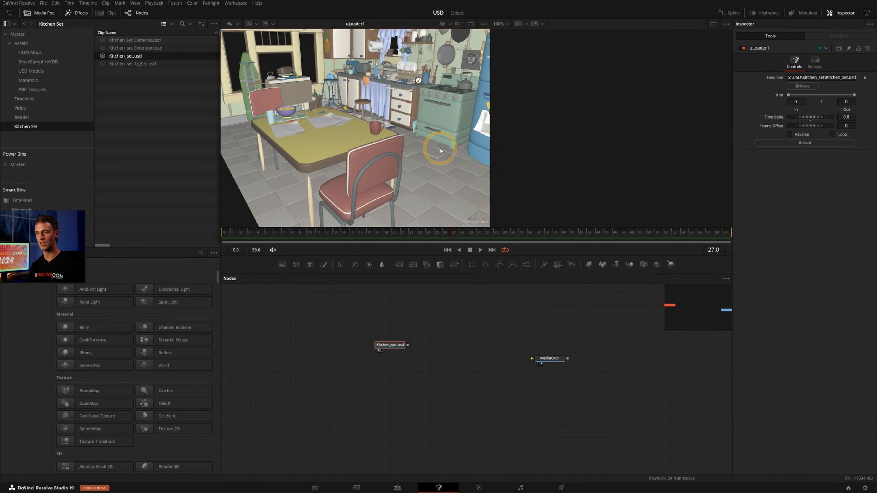
{"action": "scroll", "coordinate": [453, 157], "scroll_direction": "down", "scroll_amount": 10, "text": "ctrl"}
{"action": "left_click_drag", "start_coordinate": [391, 344], "coordinate": [411, 358]}
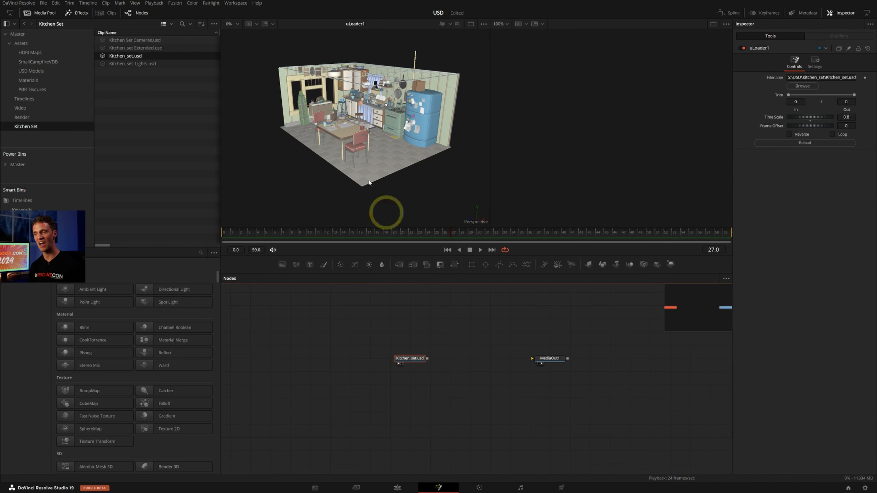
{"action": "mouse_move", "coordinate": [325, 128]}
{"action": "middle_mouse_down", "text": "alt"}
{"action": "mouse_move", "coordinate": [402, 124]}
{"action": "mouse_move", "coordinate": [347, 131]}
{"action": "mouse_move", "coordinate": [324, 123]}
{"action": "mouse_move", "coordinate": [333, 129]}
{"action": "middle_mouse_up", "text": "alt"}
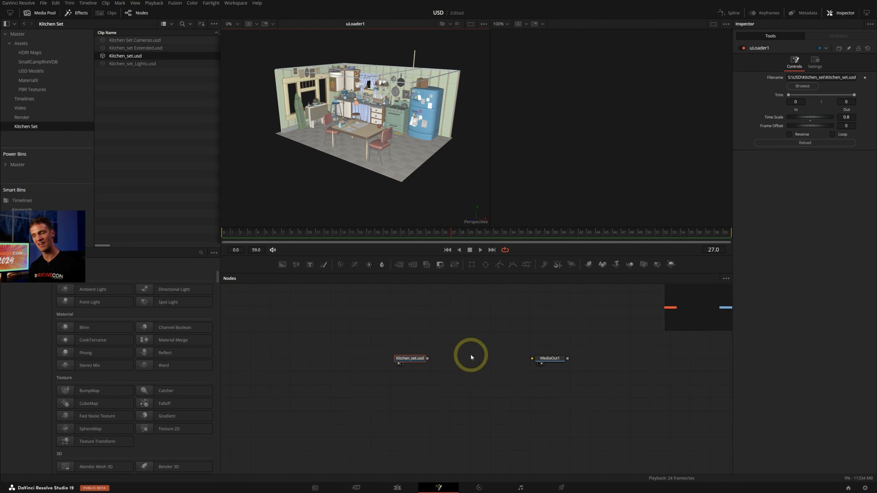
{"action": "left_click", "coordinate": [486, 352]}
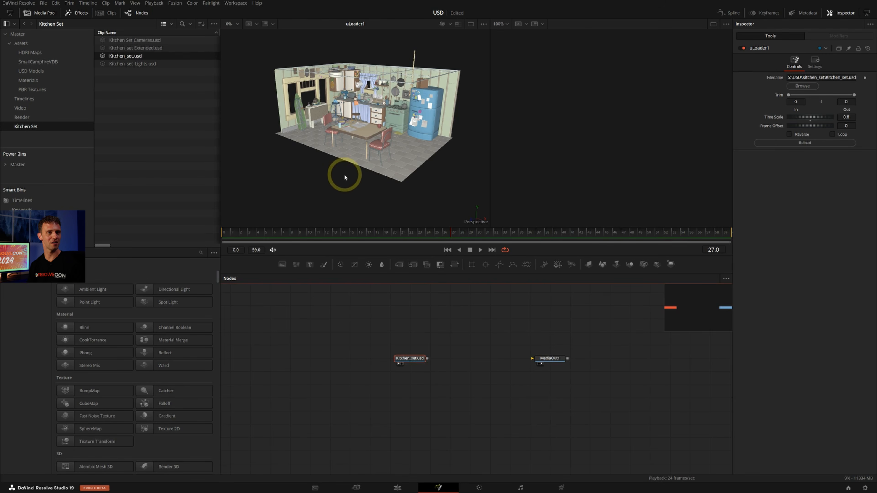
Switch to USD Composer, where the extended kitchen set scene is open
{"action": "key", "text": "alt+Tab"}
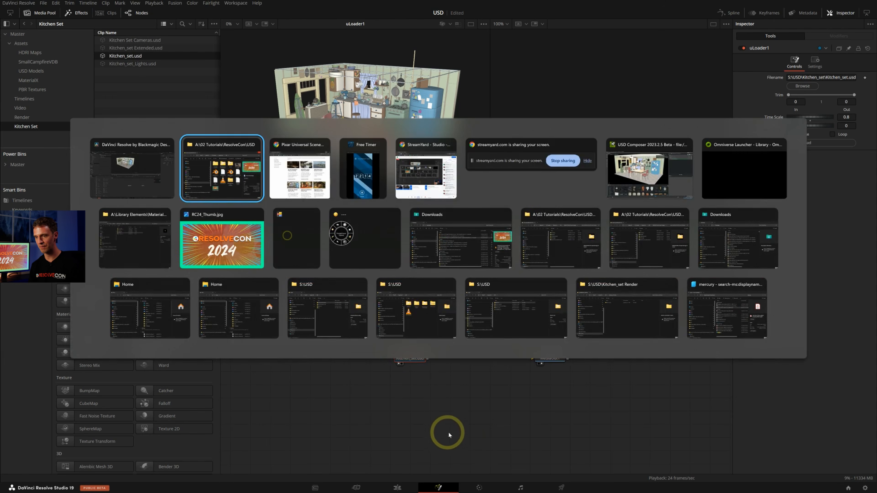
{"action": "key", "text": "alt+Tab"}
{"action": "key", "text": "alt+Tab"}
{"action": "key", "text": "alt+Tab"}
{"action": "key", "text": "alt+Tab"}
{"action": "key", "text": "alt+Tab"}
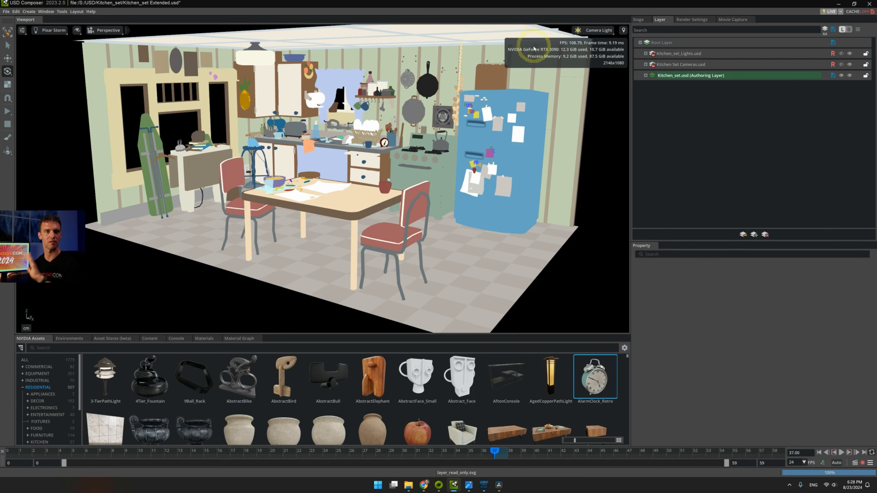
Show the stage hierarchy, collapse the Cameras_Root and Lights prims, and highlight Arch_grp and Props_grp in turn
{"action": "left_click", "coordinate": [639, 20]}
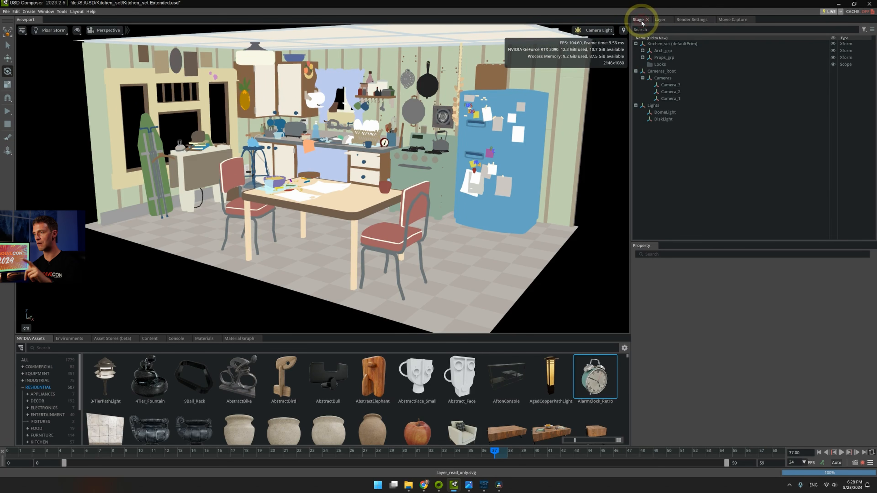
{"action": "left_click", "coordinate": [636, 71]}
{"action": "left_click", "coordinate": [636, 78]}
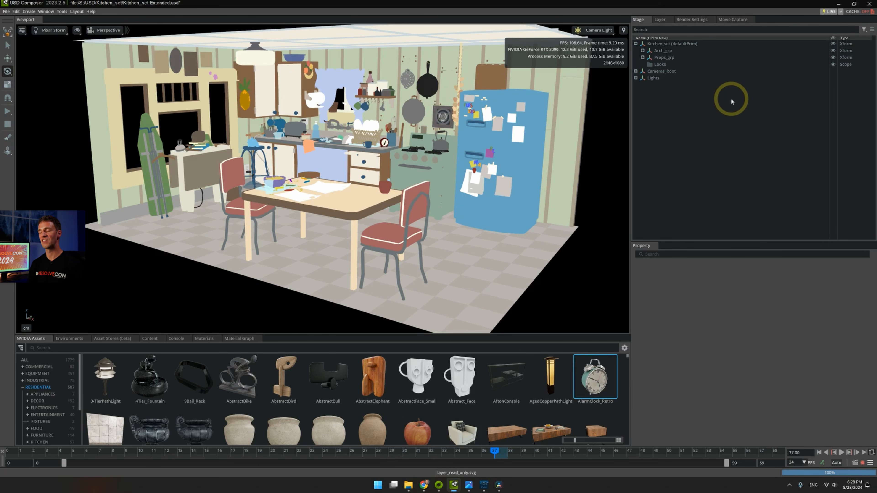
{"action": "left_click", "coordinate": [658, 51]}
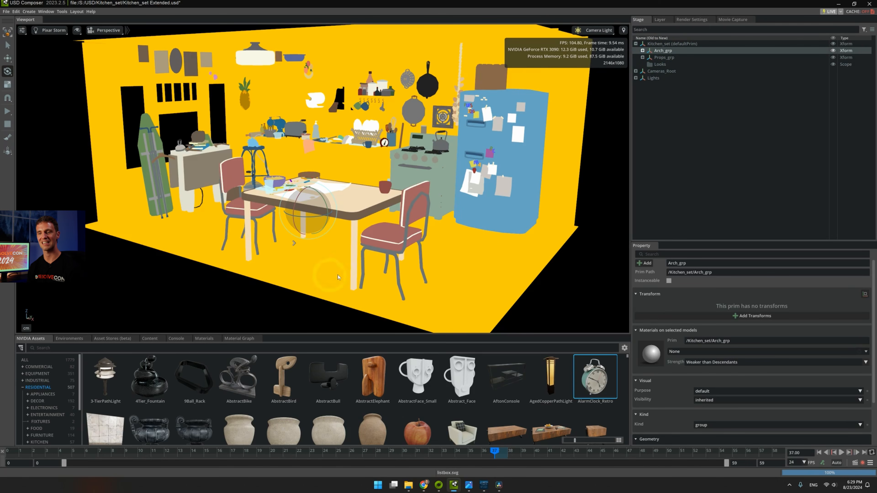
{"action": "left_click", "coordinate": [661, 57]}
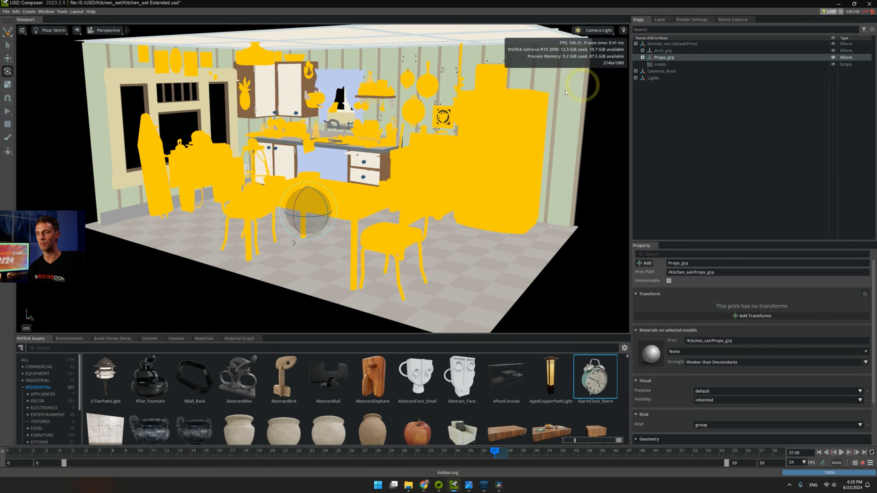
Expand Props_grp through North_grp and FridgeArea_grp, and select the Refridgerator_1 prim
{"action": "left_click", "coordinate": [642, 58]}
{"action": "left_click", "coordinate": [649, 64]}
{"action": "left_click", "coordinate": [656, 92]}
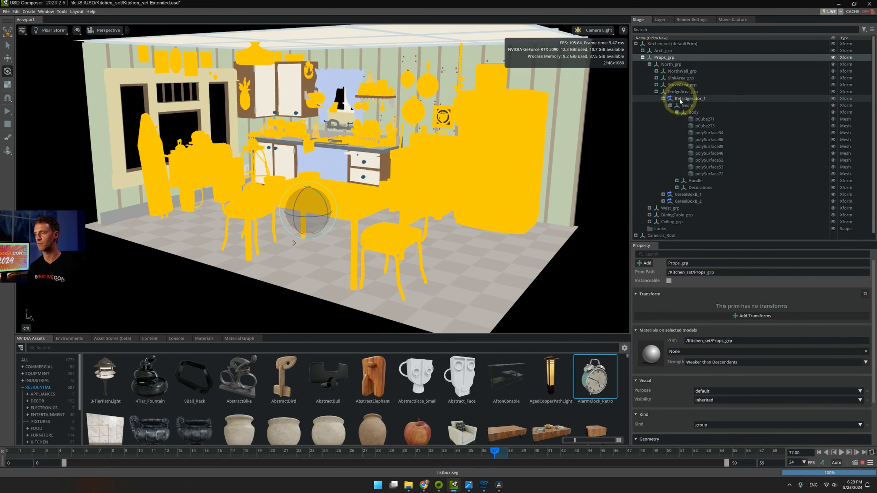
{"action": "left_click", "coordinate": [685, 98]}
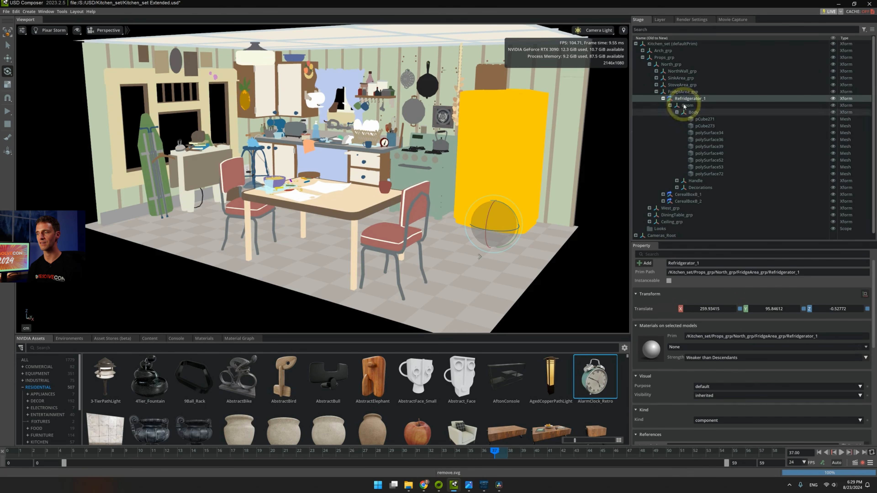
Select FridgeArea_grp and toggle its visibility off and back on
{"action": "left_click", "coordinate": [691, 92]}
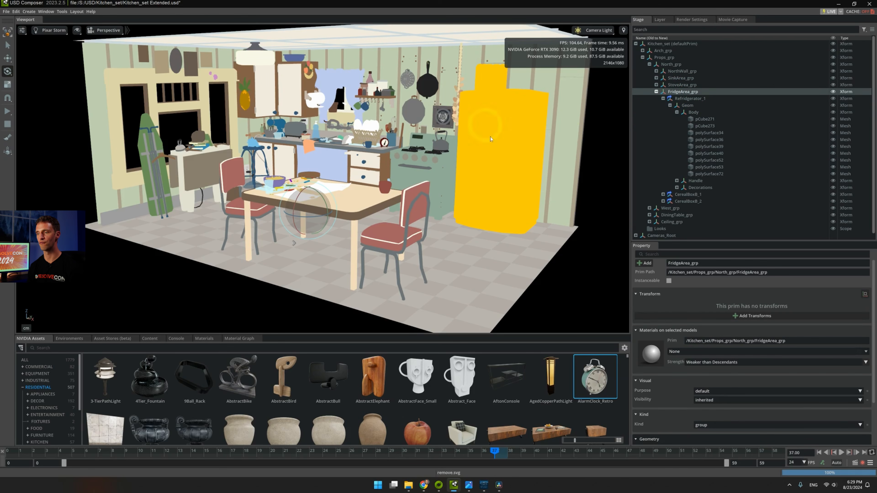
{"action": "left_click", "coordinate": [833, 92]}
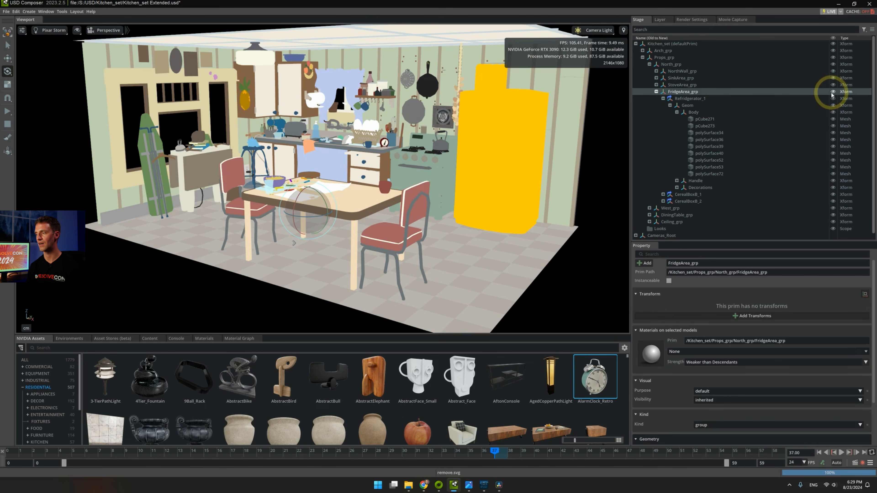
{"action": "left_click", "coordinate": [833, 91]}
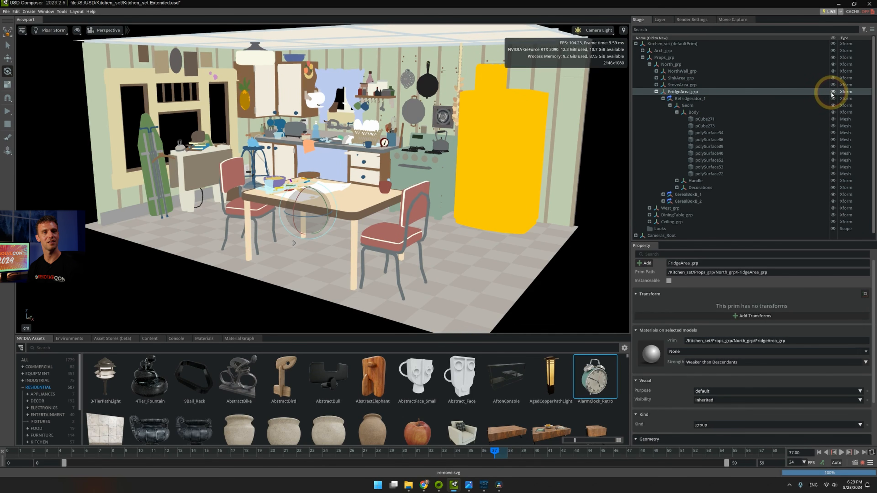
{"action": "left_click", "coordinate": [832, 92]}
{"action": "left_click", "coordinate": [833, 92]}
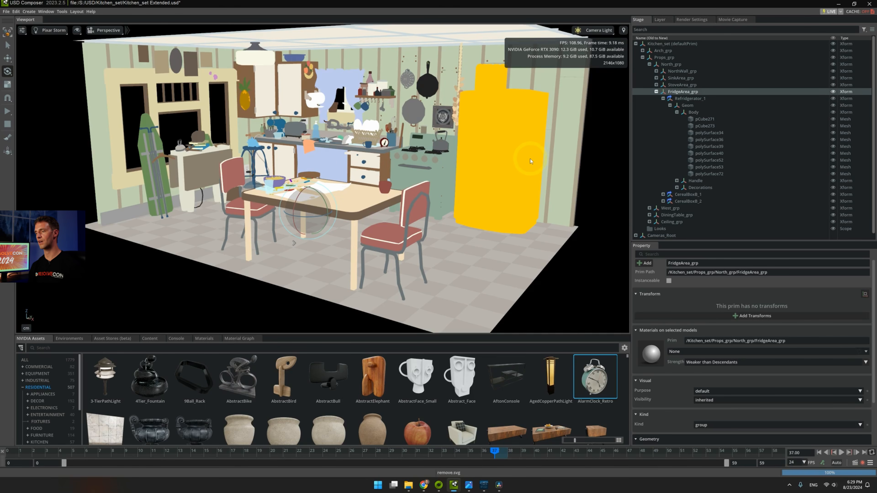
Select Refridgerator_1 and examine its references, payloads and variants in the properties
{"action": "left_click", "coordinate": [679, 99]}
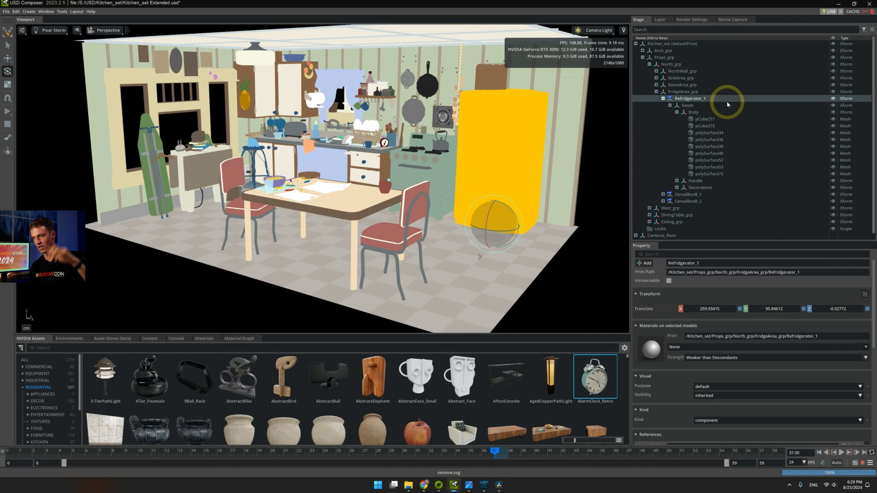
{"action": "scroll", "coordinate": [833, 286], "scroll_direction": "down", "scroll_amount": 2}
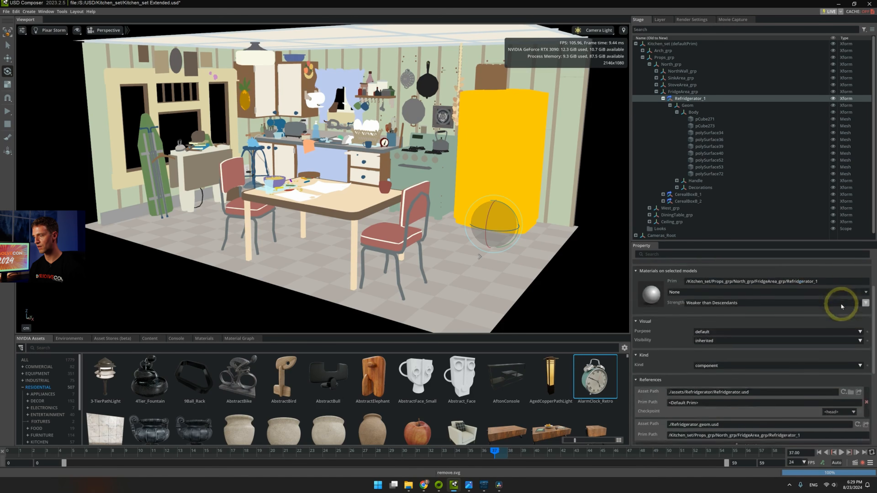
{"action": "scroll", "coordinate": [841, 304], "scroll_direction": "down", "scroll_amount": 3}
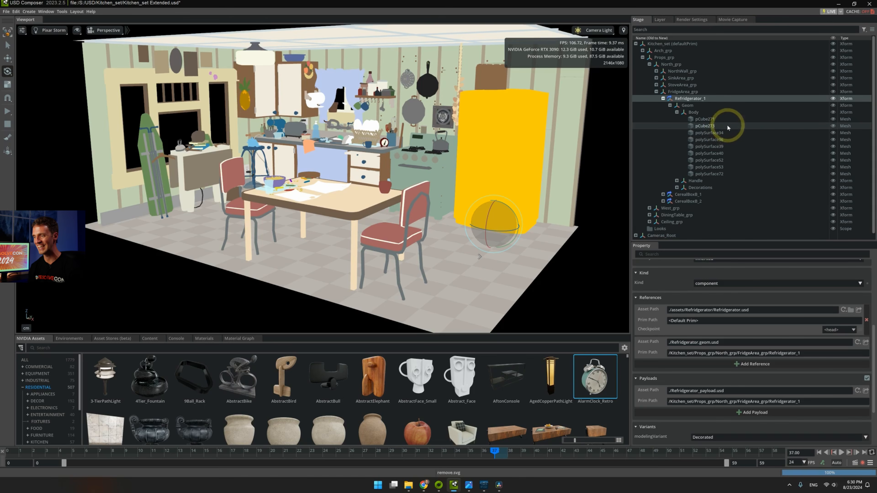
Collapse the Kitchen_set.usd authoring layer and reload the outdated lights and cameras layers
{"action": "left_click", "coordinate": [660, 20]}
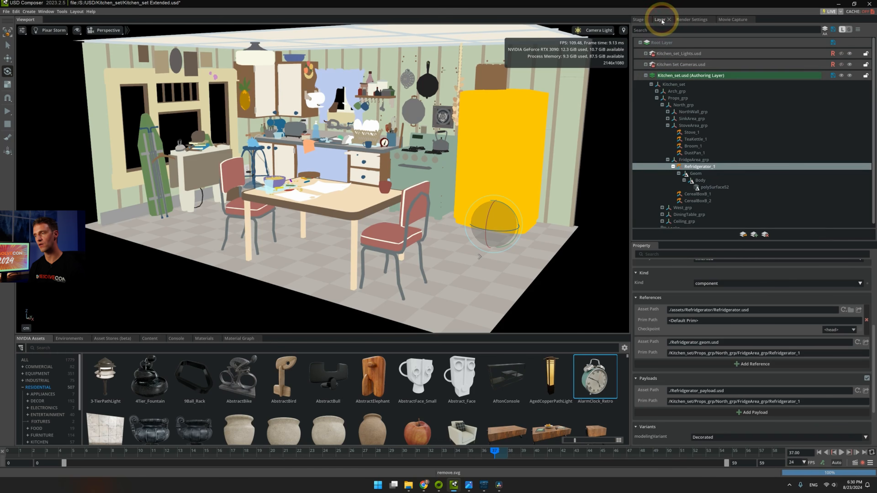
{"action": "left_click", "coordinate": [645, 75]}
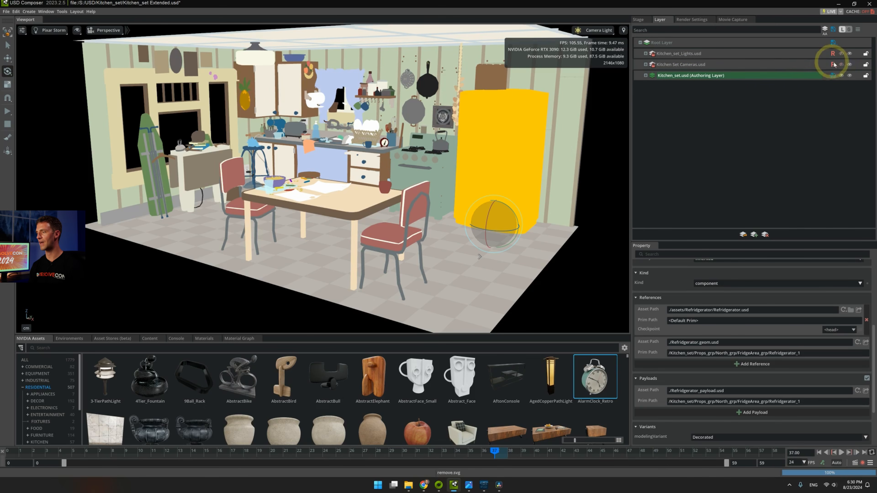
{"action": "left_click", "coordinate": [843, 65]}
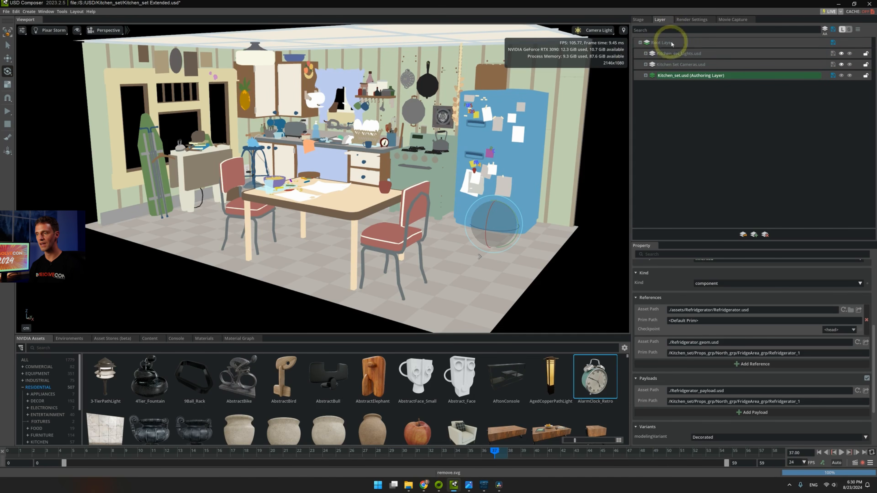
Collapse Kitchen_set in the stage hierarchy, select the Lights prim, and switch the viewport lighting to Stage Lights
{"action": "left_click", "coordinate": [644, 20]}
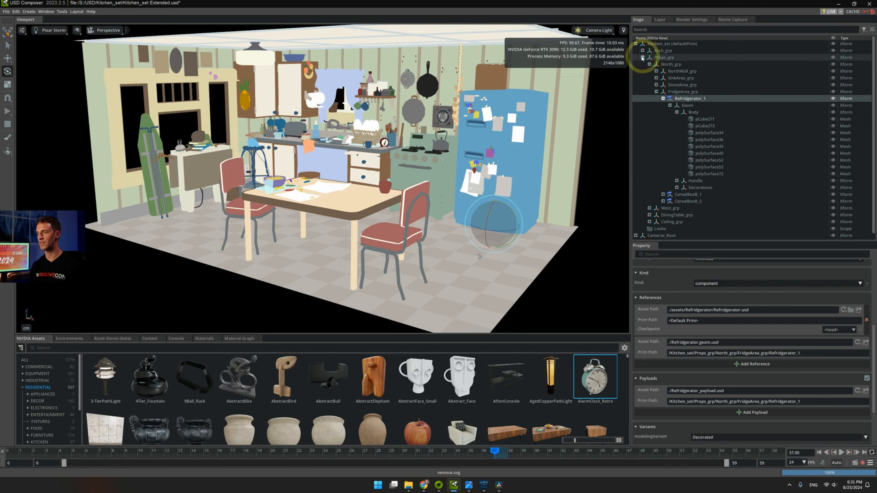
{"action": "left_click", "coordinate": [641, 43]}
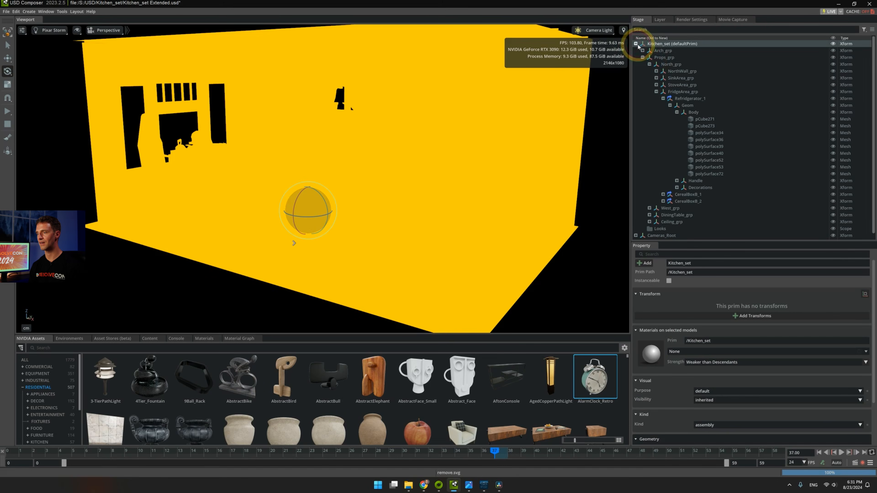
{"action": "left_click", "coordinate": [635, 43]}
{"action": "left_click", "coordinate": [669, 57]}
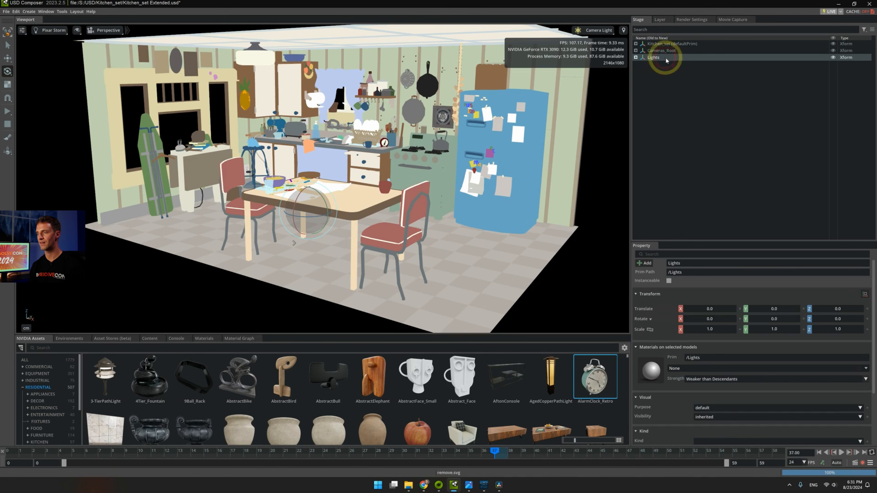
{"action": "left_click", "coordinate": [591, 31]}
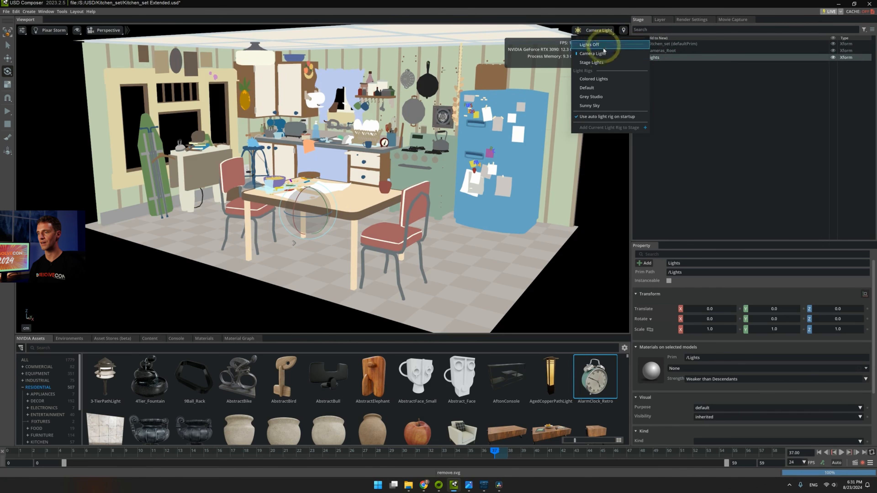
{"action": "left_click", "coordinate": [597, 63]}
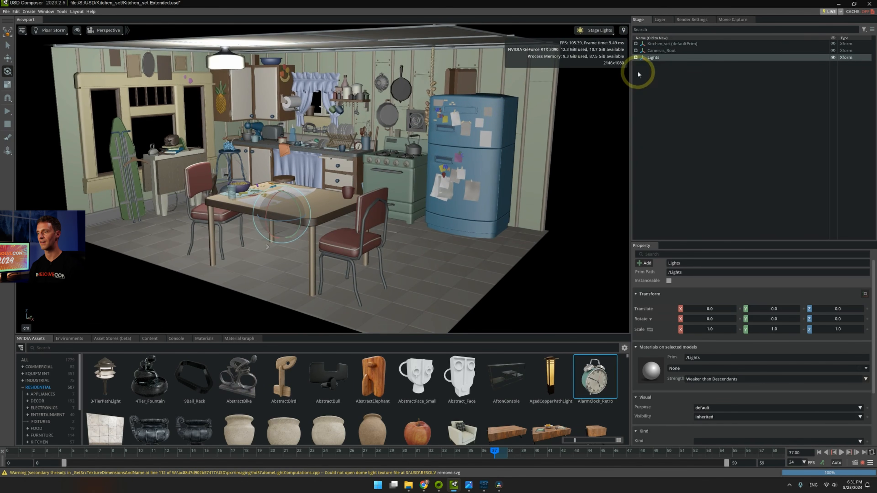
Look through Camera_1 in the viewport and play its animation
{"action": "left_click", "coordinate": [107, 31]}
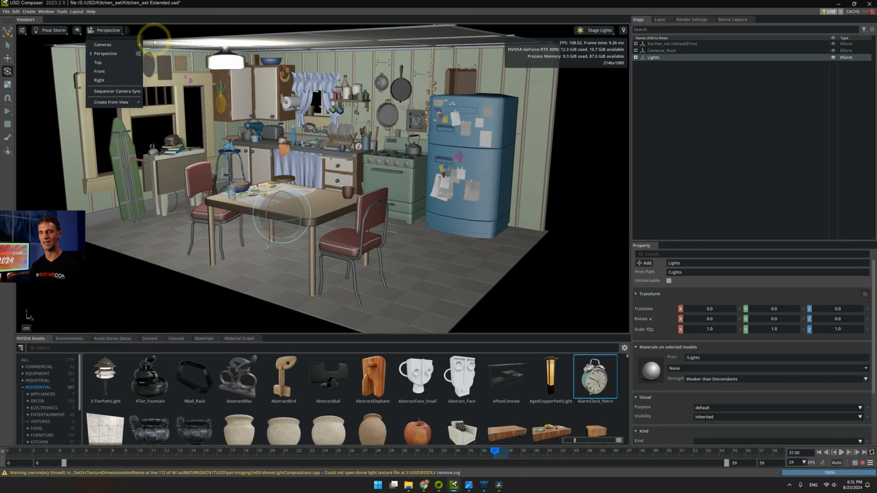
{"action": "left_click", "coordinate": [160, 45]}
{"action": "key", "text": "space"}
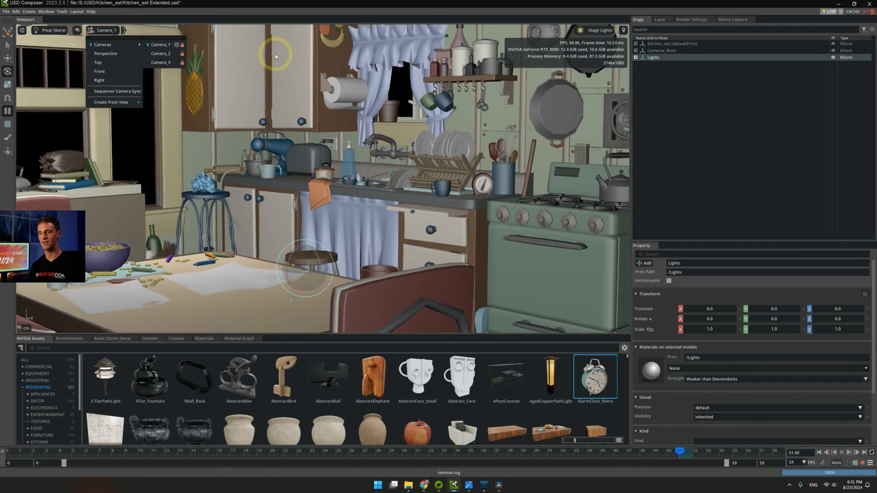
Switch the viewport renderer to RTX - Real-Time, then play and stop the camera animation
{"action": "left_click", "coordinate": [55, 30]}
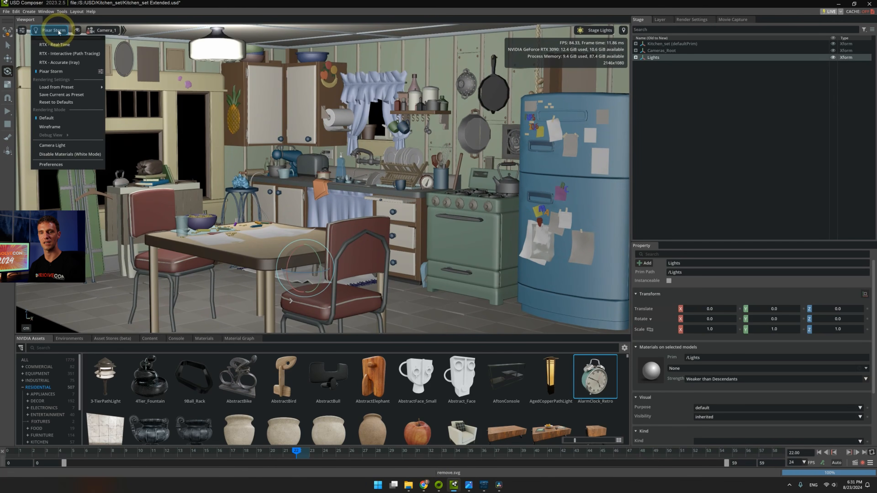
{"action": "left_click", "coordinate": [104, 30]}
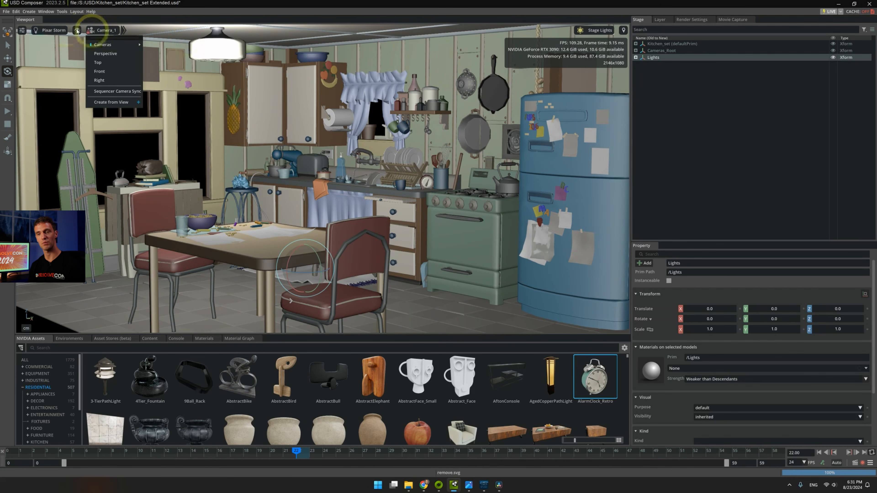
{"action": "left_click", "coordinate": [60, 30]}
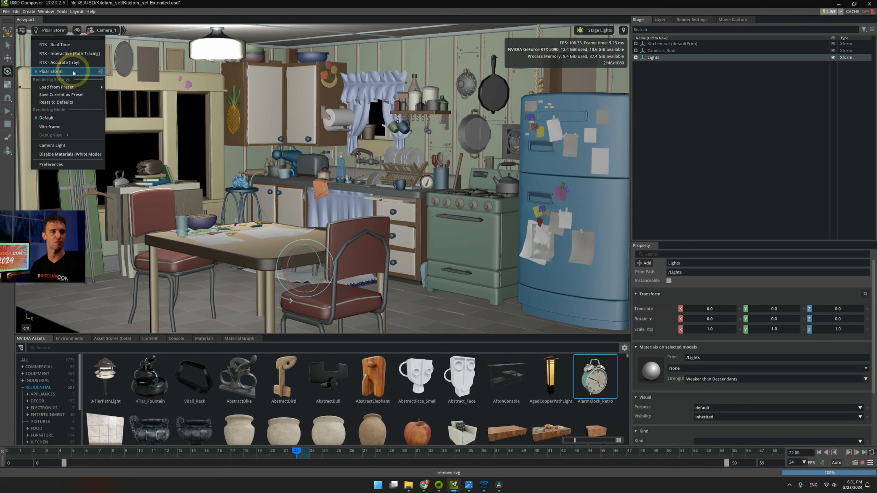
{"action": "left_click", "coordinate": [54, 44]}
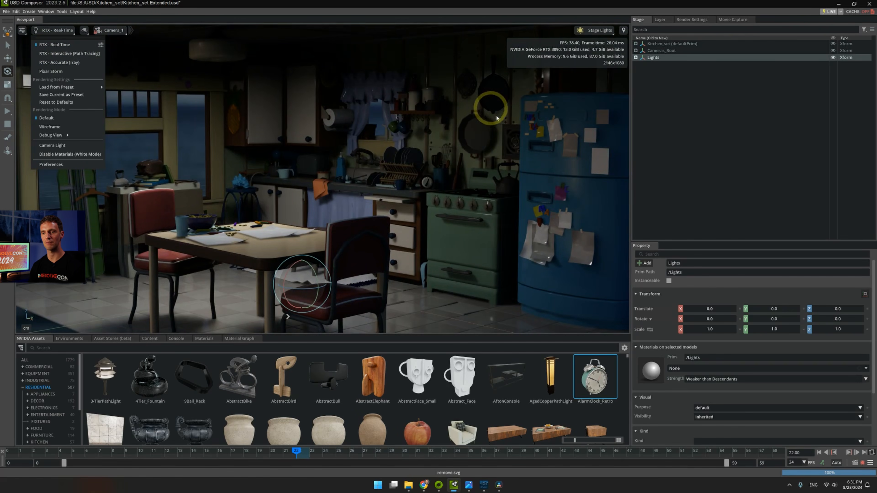
{"action": "key", "text": "space"}
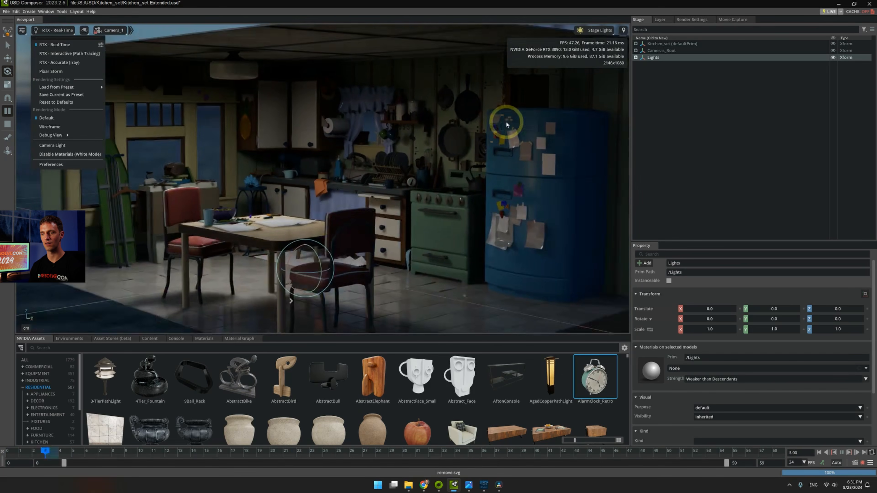
{"action": "key", "text": "space"}
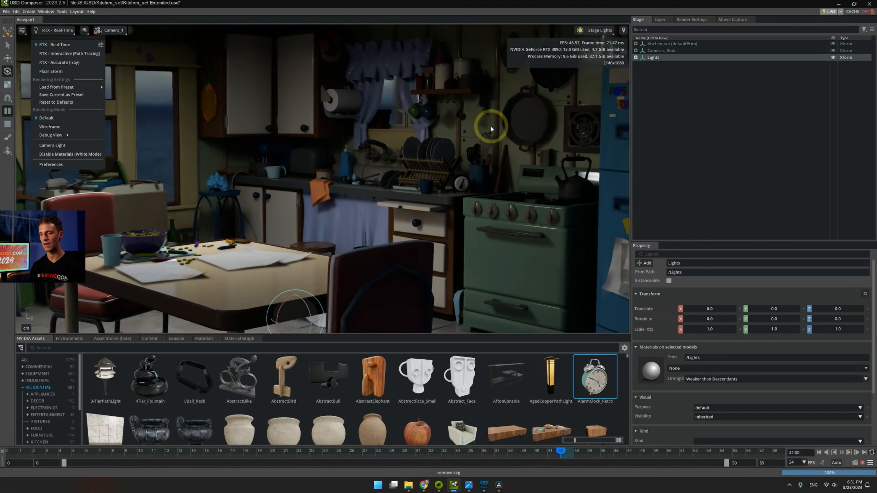
{"action": "key", "text": "space"}
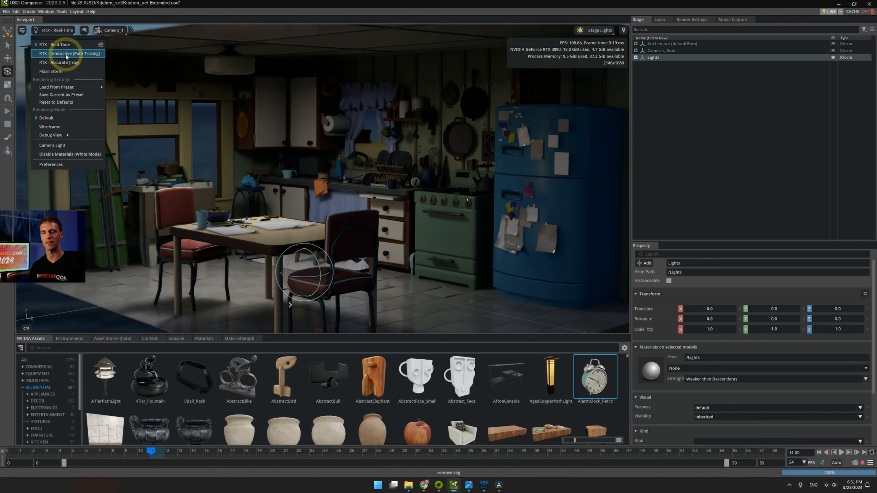
Set the renderer to RTX - Interactive (Path Tracing) and play the camera animation
{"action": "left_click", "coordinate": [74, 53]}
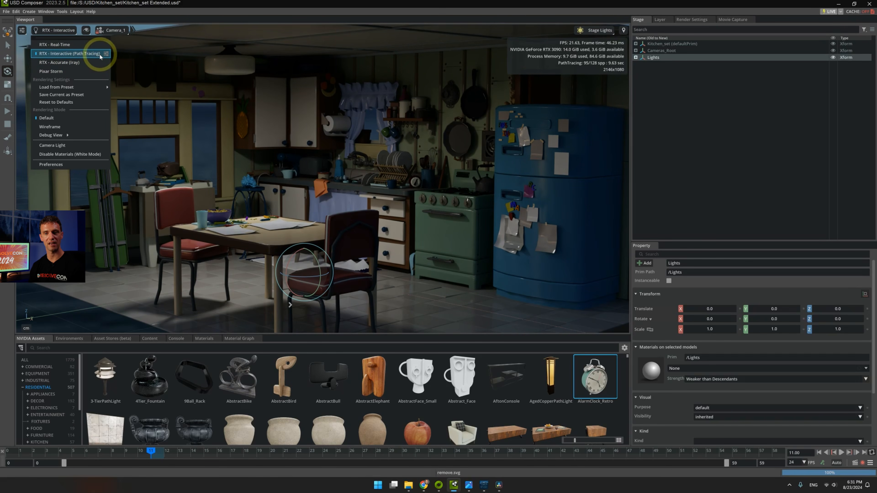
{"action": "key", "text": "space"}
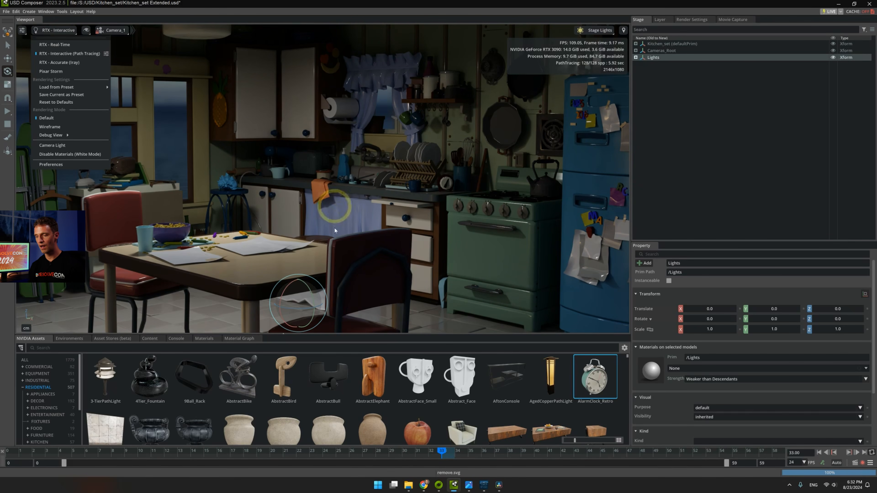
Switch to DaVinci Resolve, replace the Kitchen_set.usd node with Kitchen_set Extended.usd, and display it in the first viewer
{"action": "left_click", "coordinate": [499, 485]}
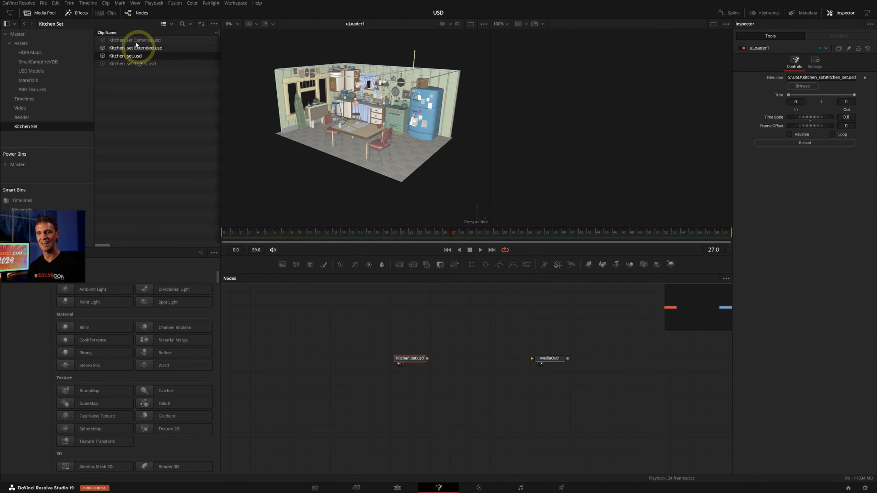
{"action": "left_click_drag", "start_coordinate": [133, 47], "coordinate": [350, 353]}
{"action": "key", "text": "Delete"}
{"action": "left_click", "coordinate": [421, 345]}
{"action": "key", "text": "1"}
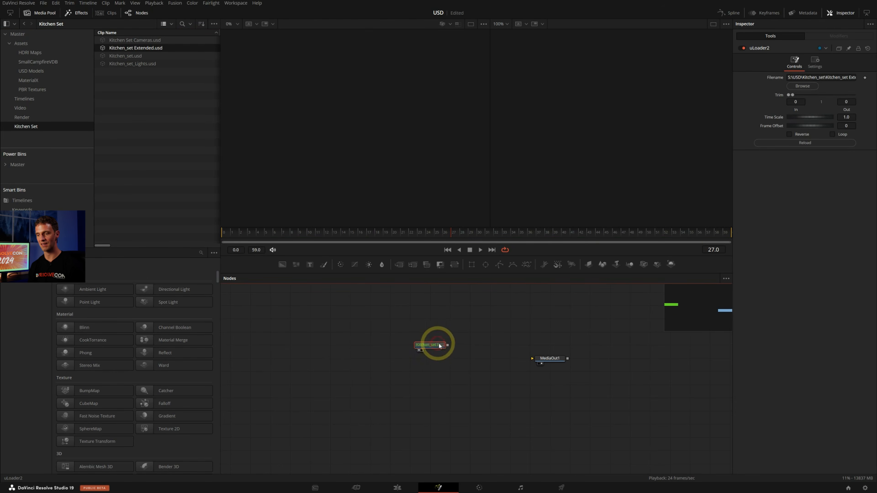
{"action": "left_click_drag", "start_coordinate": [442, 345], "coordinate": [423, 345]}
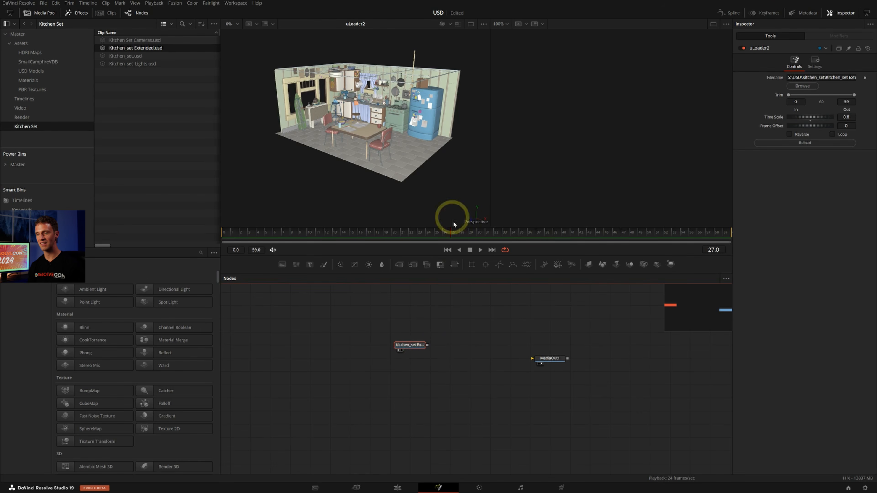
Add a uRenderer after the Kitchen_set Extended loader and set its camera to Camera_1
{"action": "key", "text": "shift+space"}
{"action": "type", "text": "uren"}
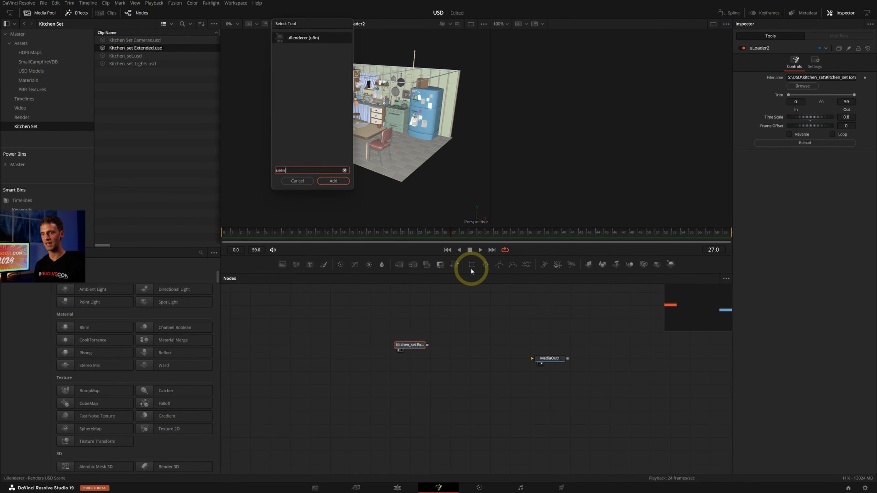
{"action": "key", "text": "Return"}
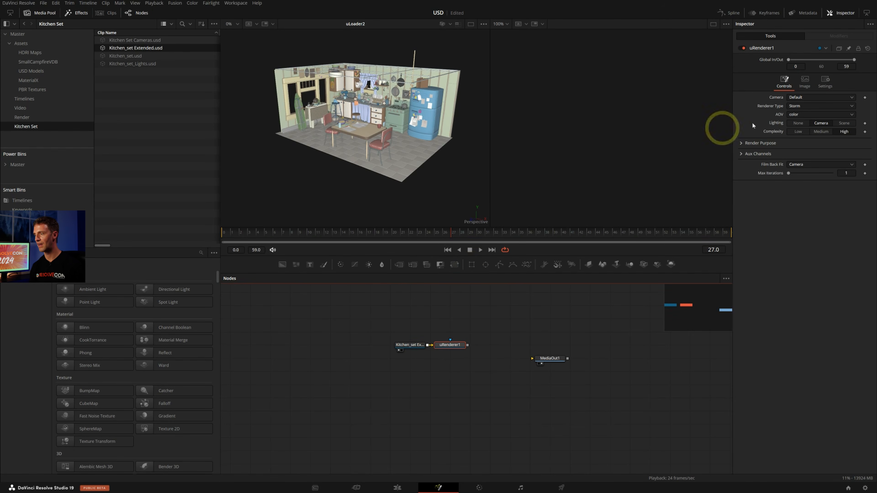
{"action": "left_click", "coordinate": [844, 97]}
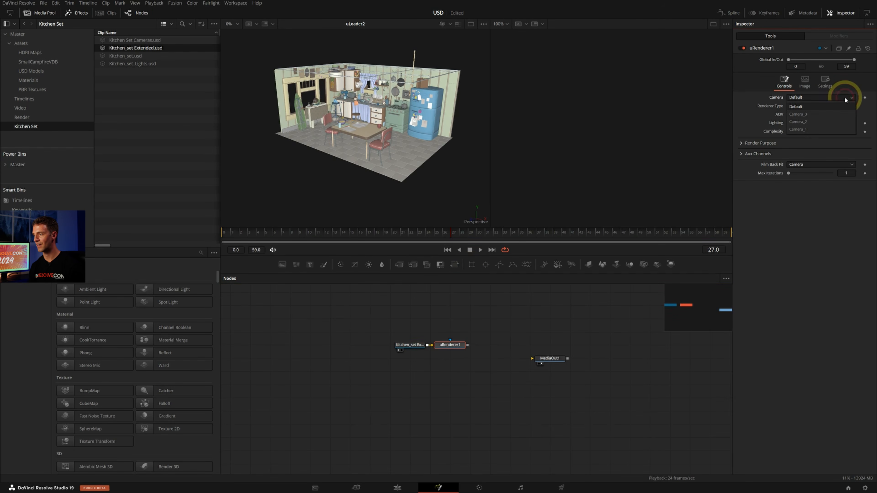
{"action": "left_click", "coordinate": [824, 130]}
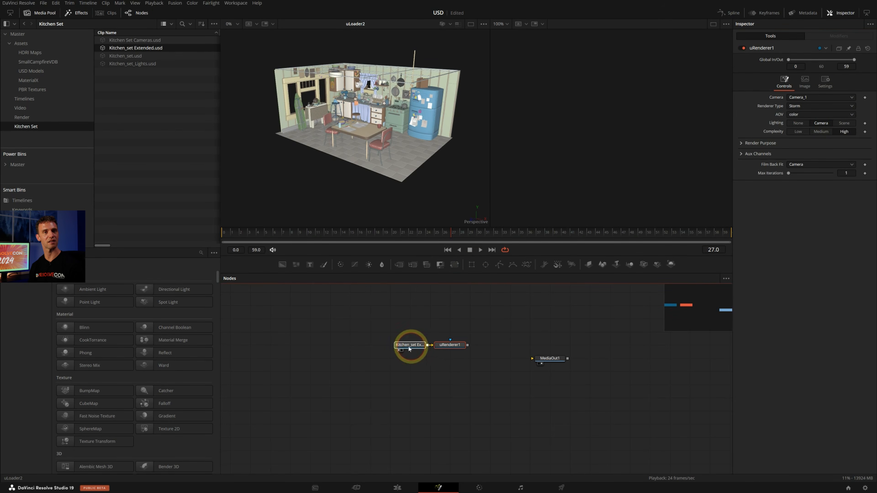
Space out the loader and uRenderer1 nodes, show uRenderer1 in the first viewer, and play the camera animation
{"action": "left_click_drag", "start_coordinate": [408, 347], "coordinate": [388, 347]}
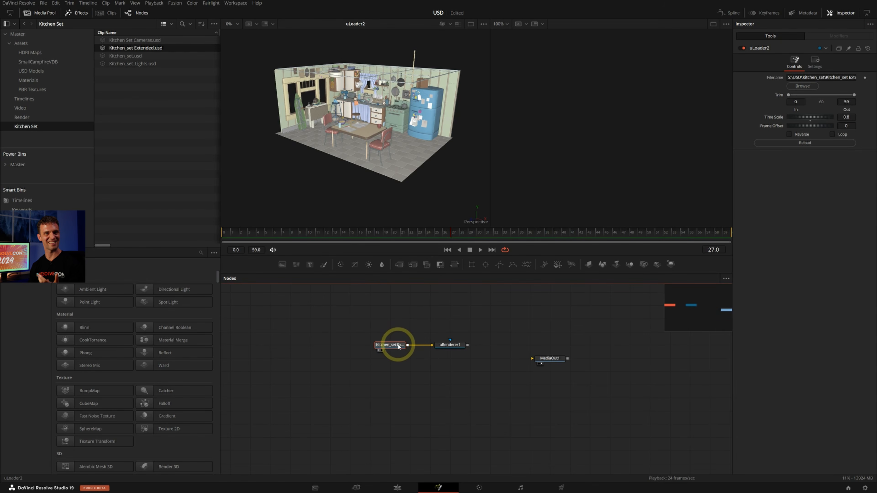
{"action": "left_click", "coordinate": [451, 344]}
{"action": "key", "text": "1"}
{"action": "key", "text": "space"}
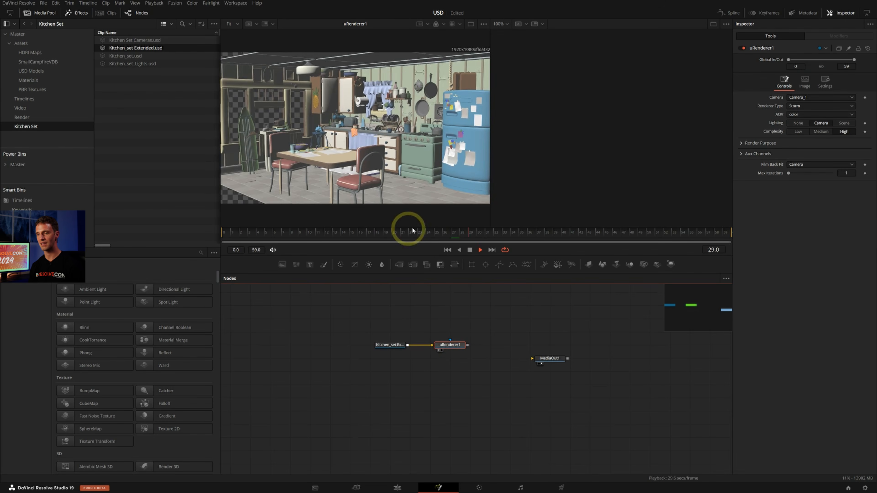
Connect the uRenderer1 output to MediaOut1
{"action": "left_click_drag", "start_coordinate": [468, 346], "coordinate": [532, 358]}
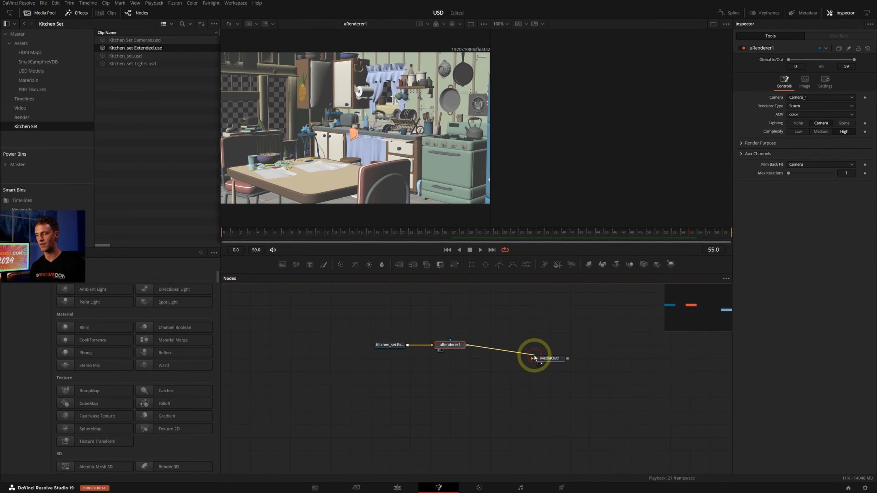
{"action": "left_click_drag", "start_coordinate": [372, 313], "coordinate": [450, 346]}
{"action": "left_click", "coordinate": [450, 346]}
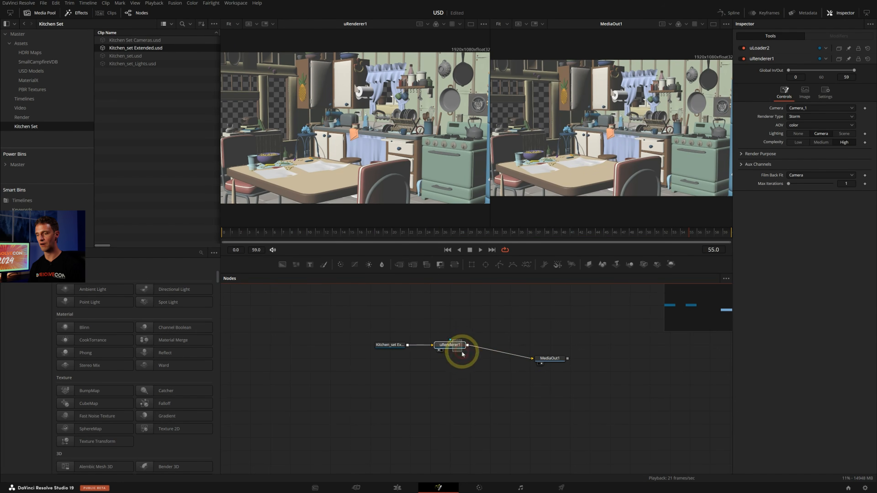
Switch to the Edit page and play the kitchen Fusion composition from near its start on the timeline
{"action": "left_click", "coordinate": [397, 488]}
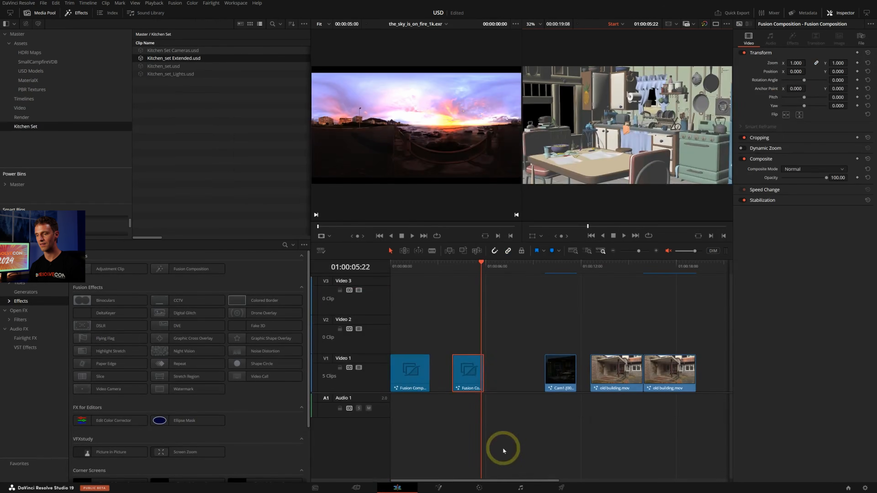
{"action": "left_click", "coordinate": [457, 269]}
{"action": "key", "text": "space"}
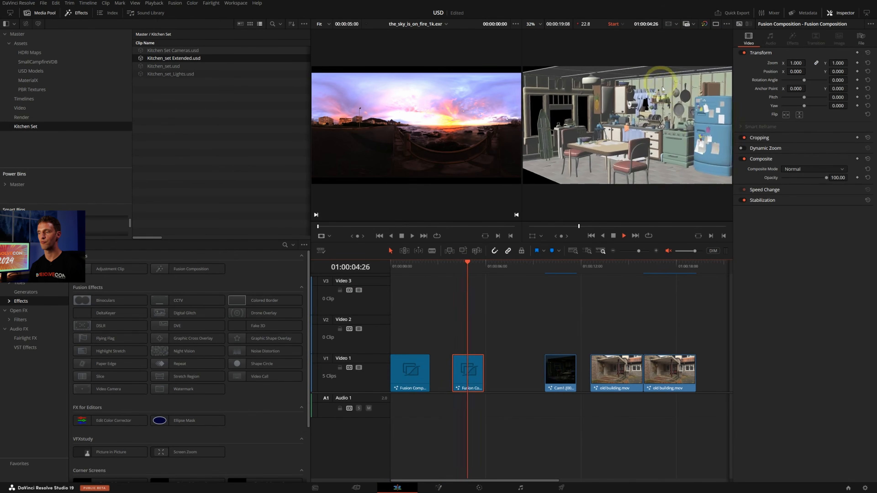
{"action": "left_click", "coordinate": [467, 264]}
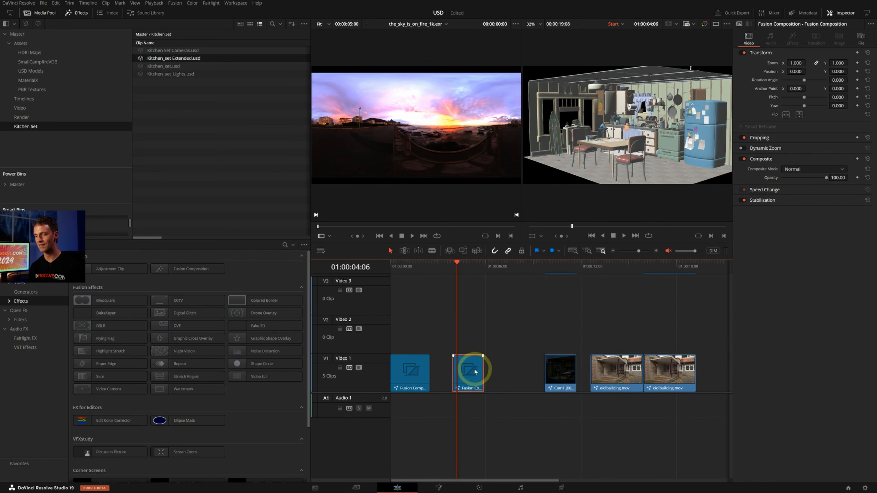
Place two copies of the kitchen composition after the original on Video 1, and set the second clip's uRenderer camera to Camera_2
{"action": "left_click_drag", "start_coordinate": [475, 372], "coordinate": [563, 360], "text": "alt"}
{"action": "left_click", "coordinate": [507, 275]}
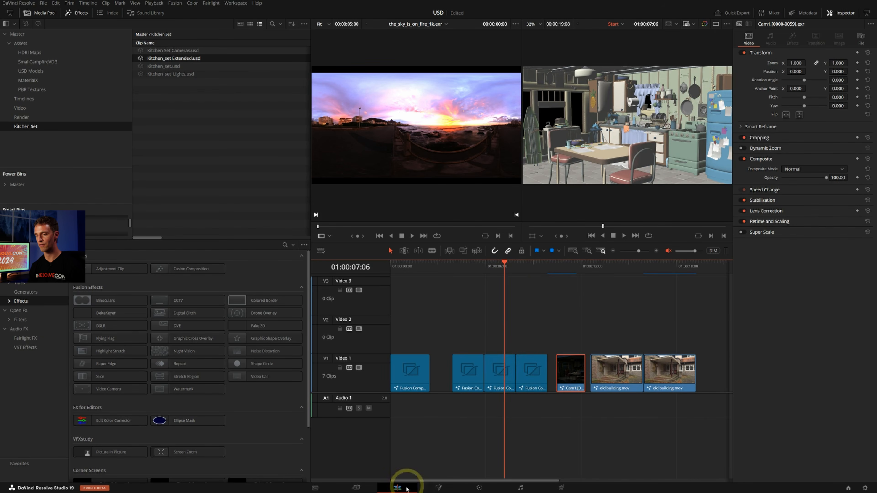
{"action": "left_click", "coordinate": [439, 488]}
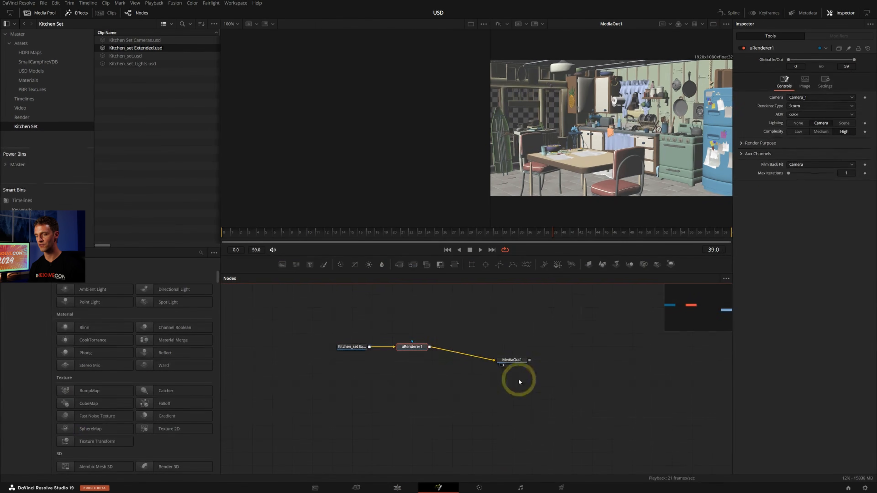
{"action": "left_click", "coordinate": [428, 347]}
{"action": "left_click", "coordinate": [799, 98]}
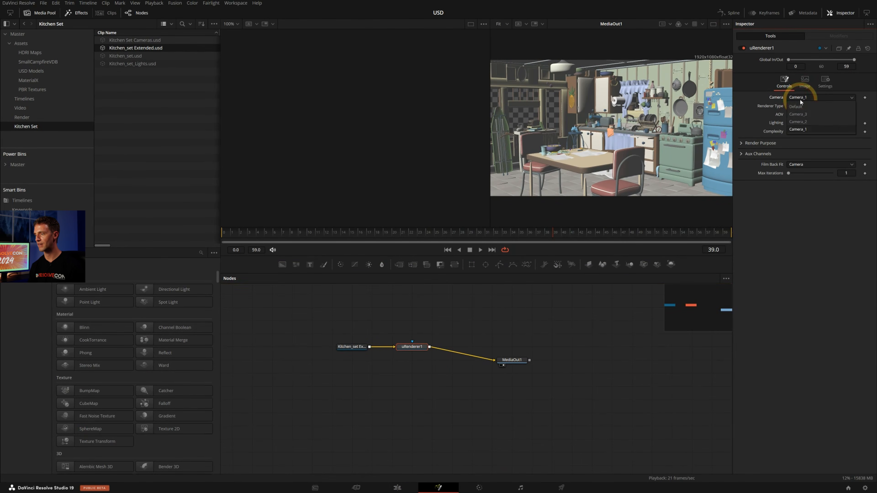
{"action": "left_click", "coordinate": [800, 122]}
Show the clip thumbnails in Fusion, open the third kitchen composition, and set its uRenderer camera to Camera_3
{"action": "left_click", "coordinate": [107, 13]}
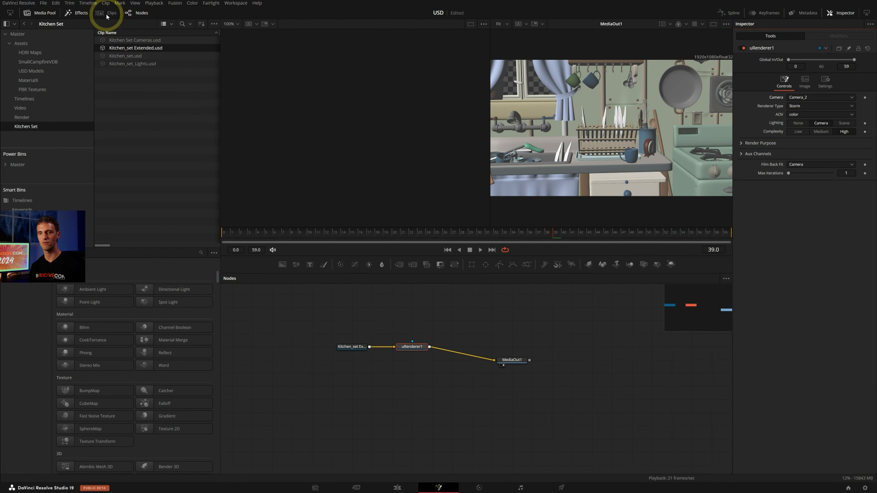
{"action": "left_click", "coordinate": [414, 449]}
{"action": "left_click", "coordinate": [290, 272]}
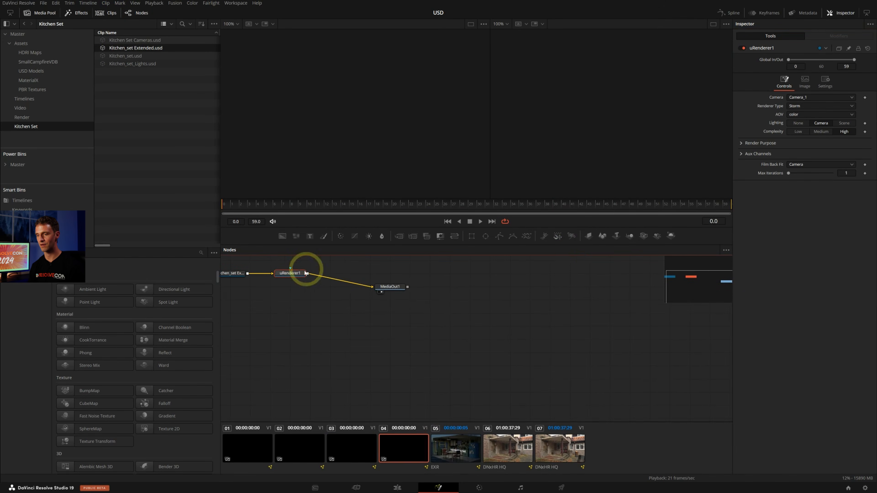
{"action": "left_click", "coordinate": [794, 97]}
{"action": "left_click", "coordinate": [809, 121]}
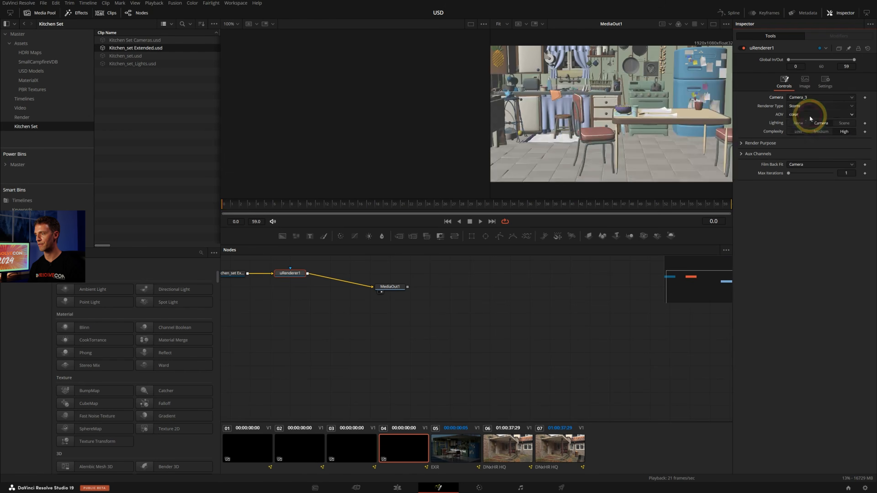
Return to the Edit page and play through the three kitchen compositions on the timeline
{"action": "left_click", "coordinate": [397, 488]}
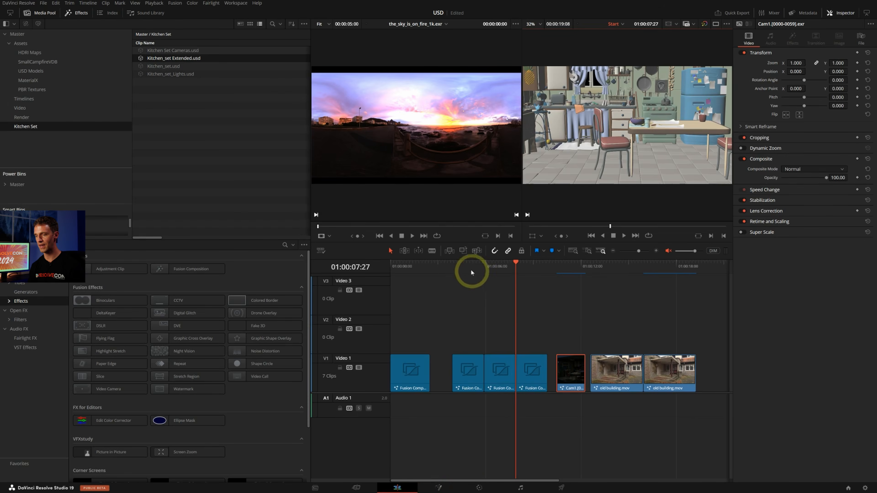
{"action": "left_click", "coordinate": [461, 268]}
{"action": "key", "text": "space"}
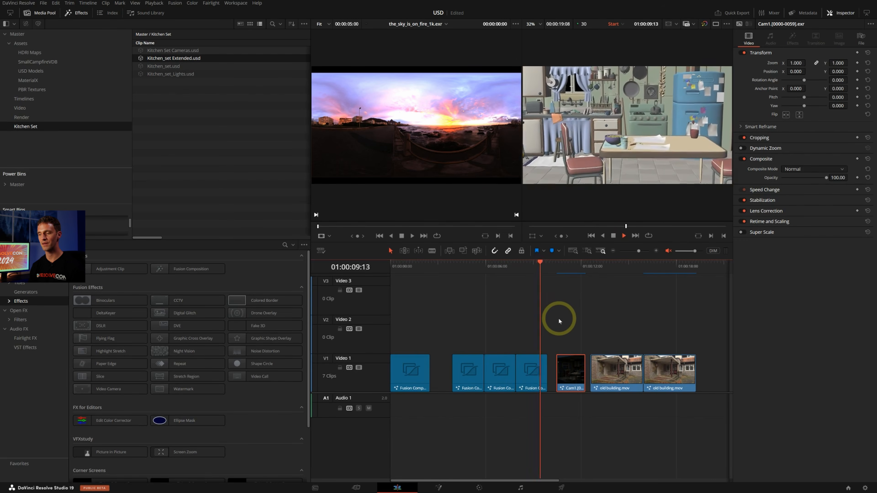
{"action": "key", "text": "space"}
{"action": "left_click", "coordinate": [527, 267]}
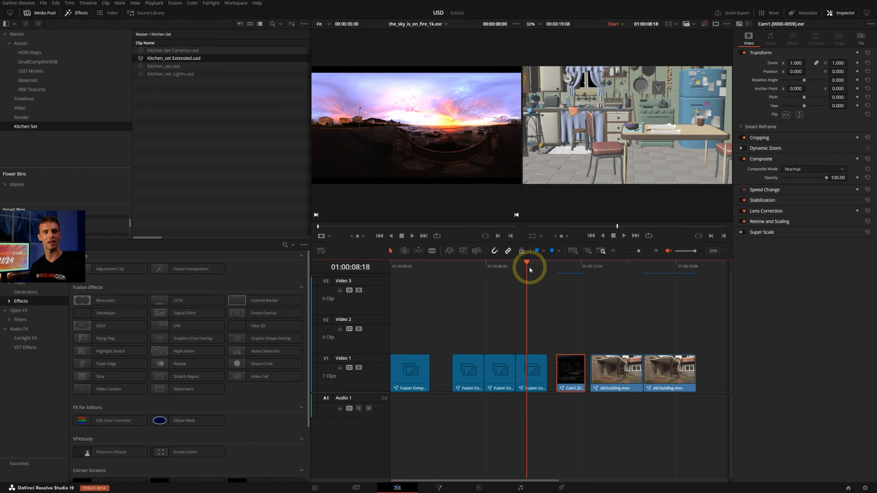
{"action": "key", "text": "space"}
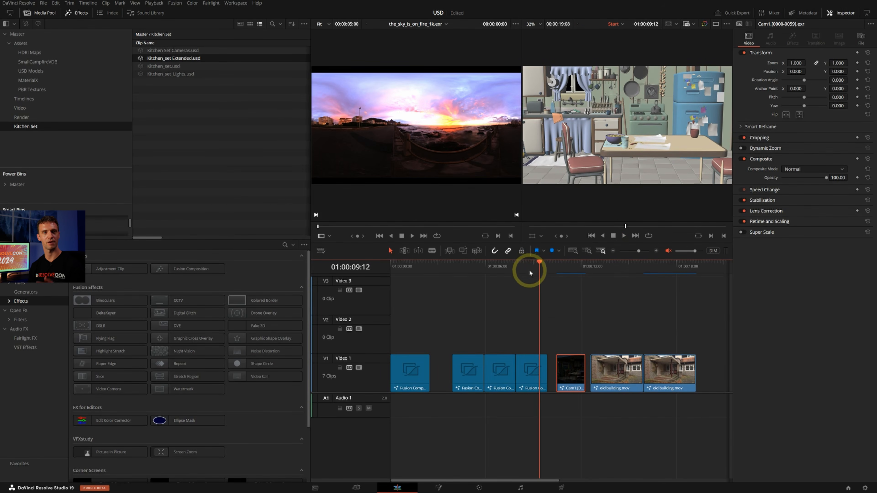
Open the third kitchen composition in Fusion and inspect the file controls of its Kitchen_set Extended loader
{"action": "left_click", "coordinate": [532, 372]}
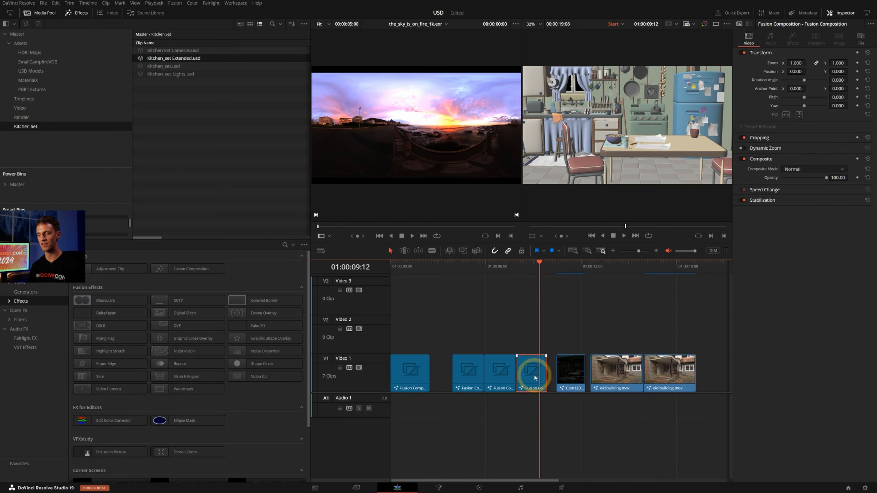
{"action": "left_click", "coordinate": [438, 487]}
{"action": "middle_click_drag", "start_coordinate": [280, 298], "coordinate": [317, 308]}
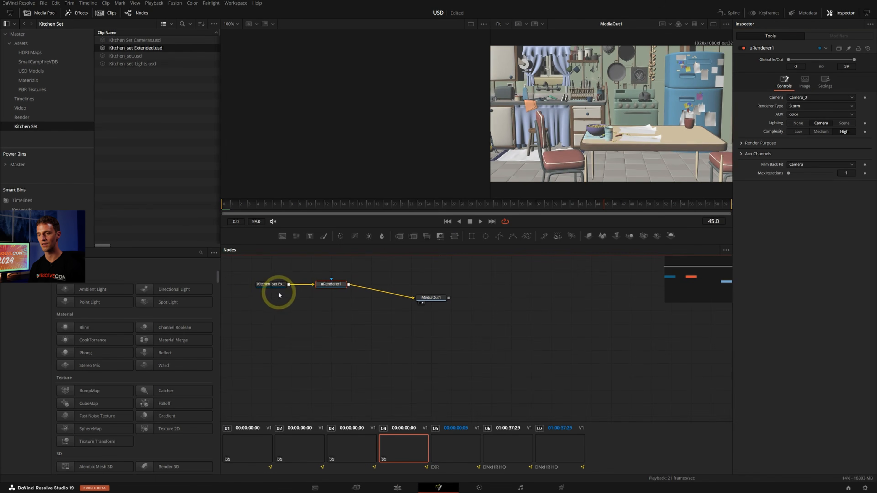
{"action": "left_click", "coordinate": [273, 285]}
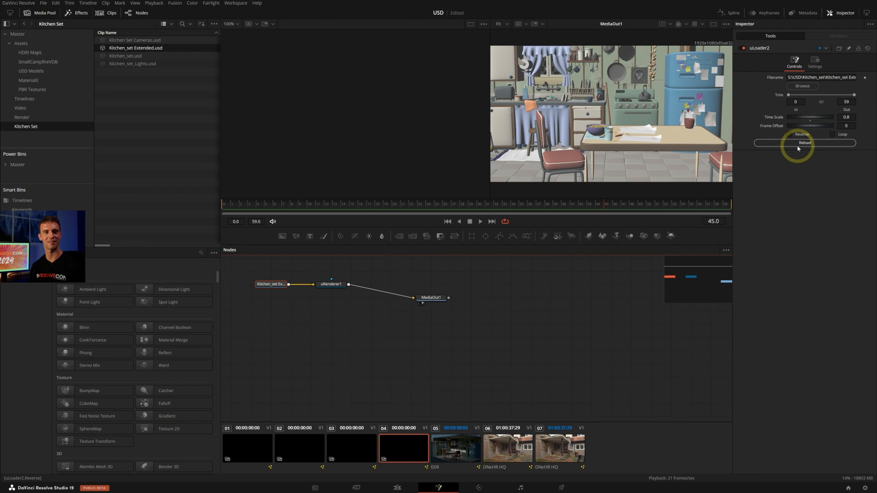
Go back to the Edit page, play the third kitchen clip, and scrub back through the Camera_2 and Camera_1 clips
{"action": "left_click", "coordinate": [450, 486]}
{"action": "left_click", "coordinate": [397, 488]}
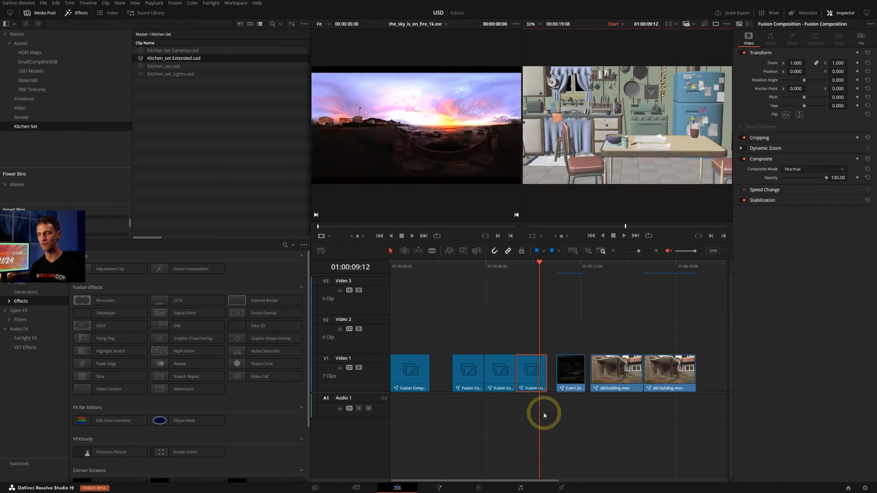
{"action": "key", "text": "space"}
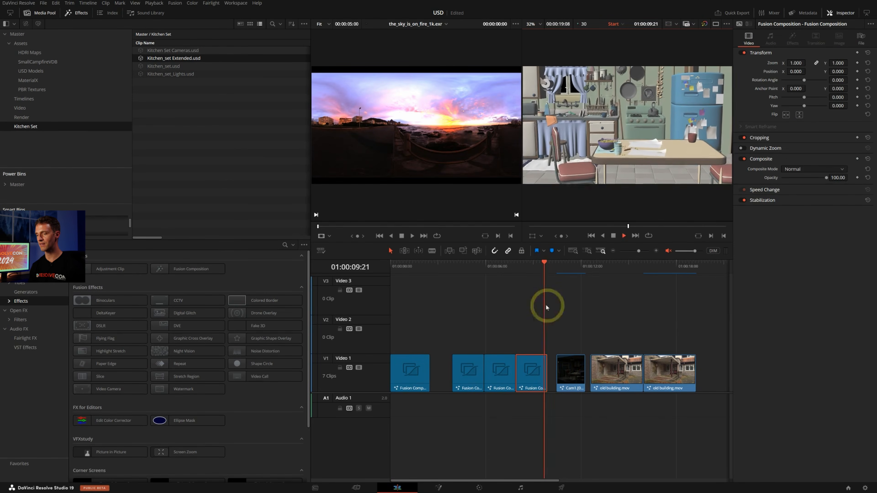
{"action": "left_click", "coordinate": [465, 269]}
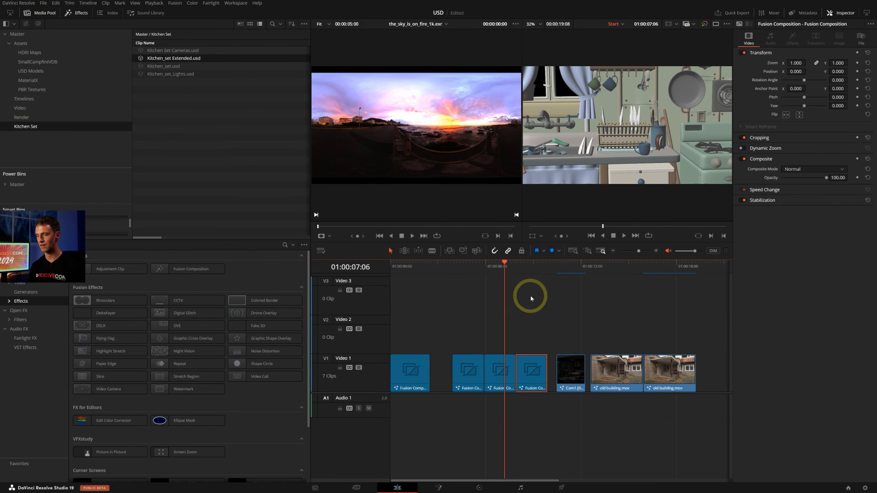
{"action": "left_click_drag", "start_coordinate": [498, 268], "coordinate": [470, 271]}
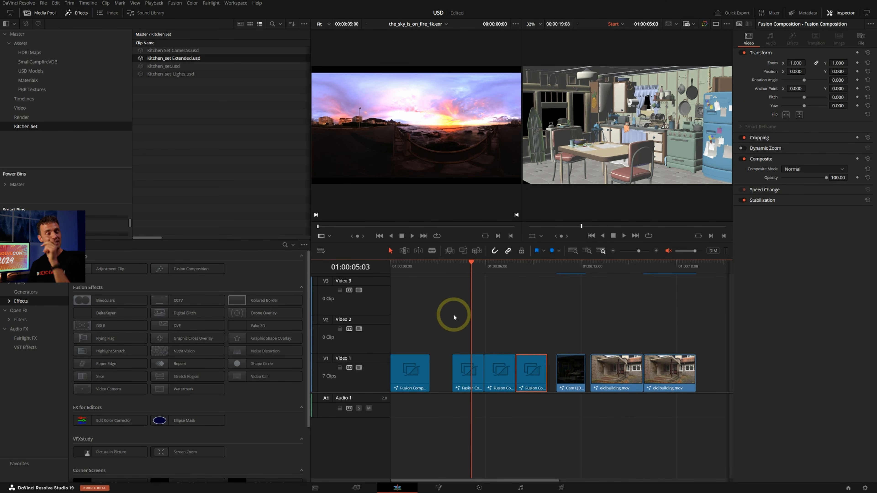
Place the Cam1, Cam2 and Cam3 EXR sequences from the Render bin on Video 2 above the kitchen compositions and play them
{"action": "left_click", "coordinate": [52, 117]}
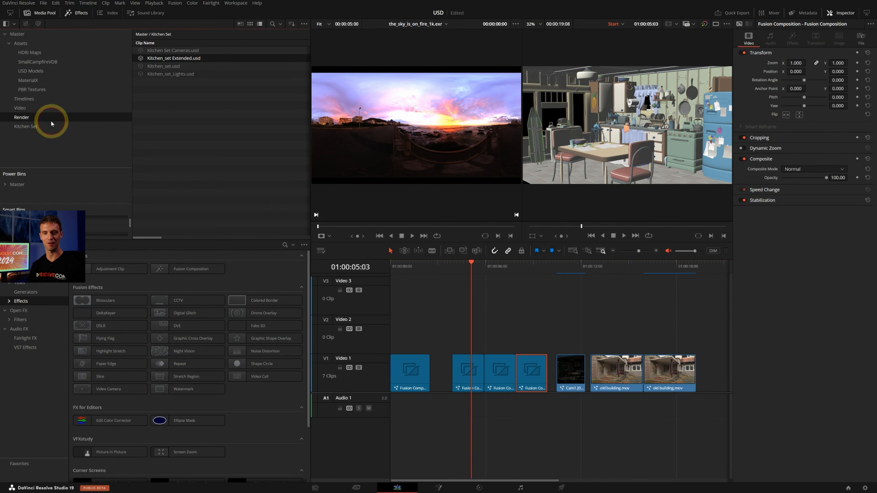
{"action": "mouse_move", "coordinate": [264, 192]}
{"action": "left_mouse_down"}
{"action": "mouse_move", "coordinate": [164, 69]}
{"action": "mouse_move", "coordinate": [172, 52]}
{"action": "mouse_move", "coordinate": [455, 170]}
{"action": "mouse_move", "coordinate": [480, 320]}
{"action": "mouse_move", "coordinate": [449, 323]}
{"action": "left_mouse_up"}
{"action": "left_click", "coordinate": [456, 268]}
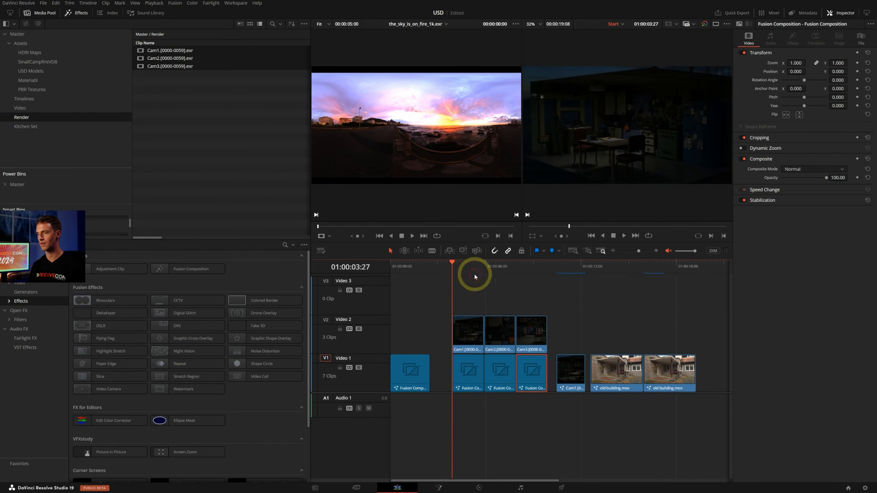
{"action": "key", "text": "space"}
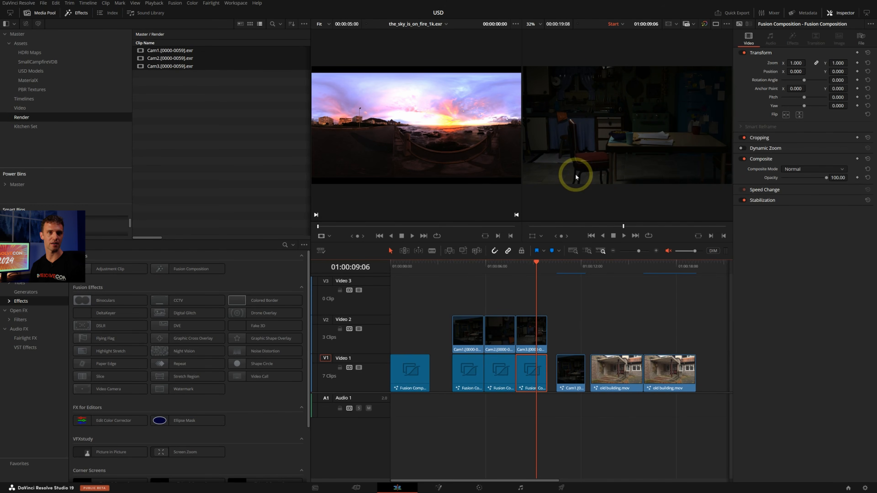
Open the Cam1 EXR clip on Video 2 in Fusion and insert a Color Space Transform between MediaIn1 and MediaOut1
{"action": "left_click", "coordinate": [464, 270]}
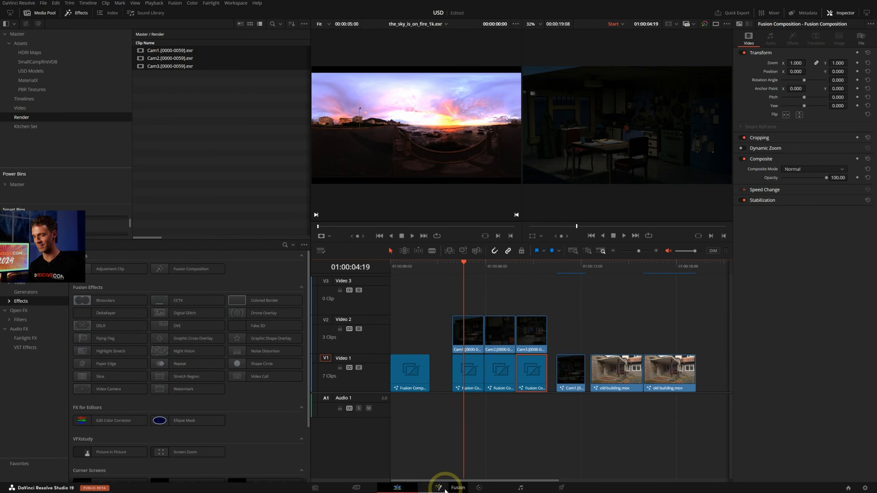
{"action": "left_click", "coordinate": [468, 346]}
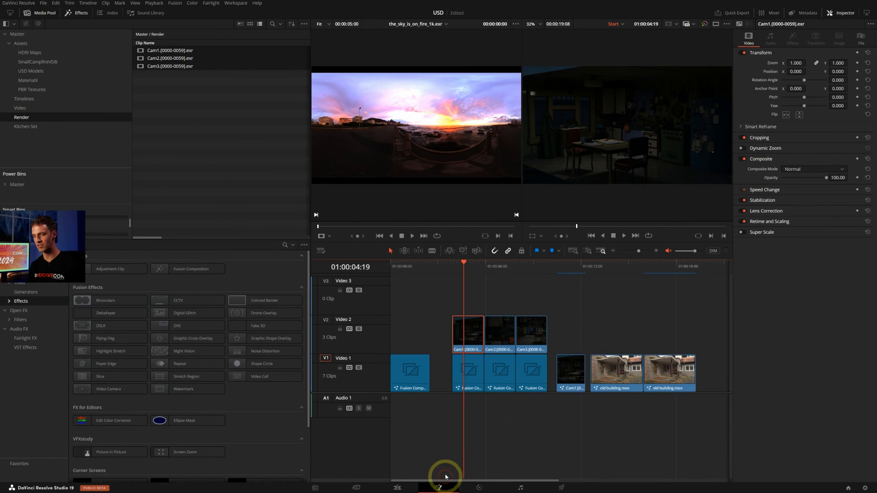
{"action": "left_click", "coordinate": [439, 488]}
{"action": "middle_click_drag", "start_coordinate": [576, 370], "coordinate": [577, 375]}
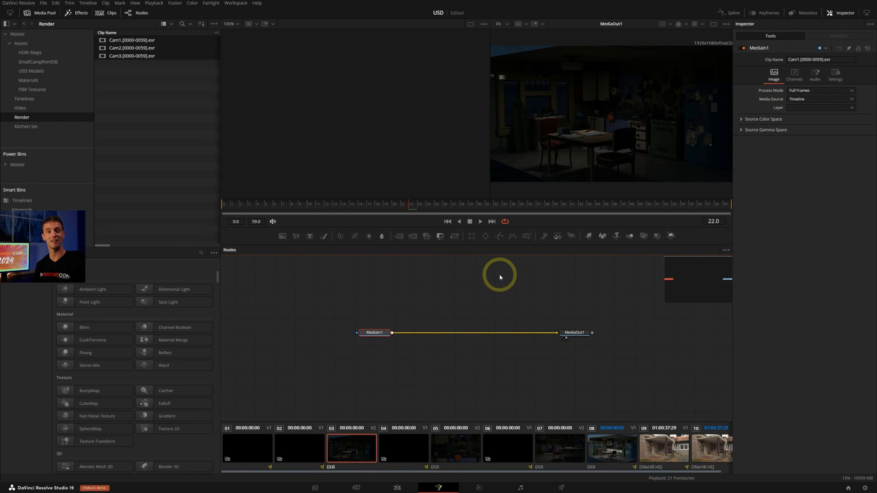
{"action": "key", "text": "shift+space"}
{"action": "type", "text": "cst"}
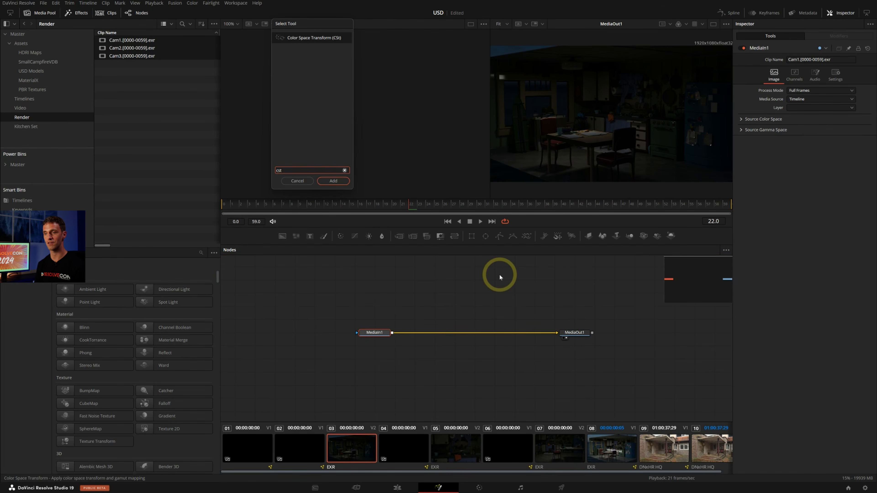
{"action": "key", "text": "Return"}
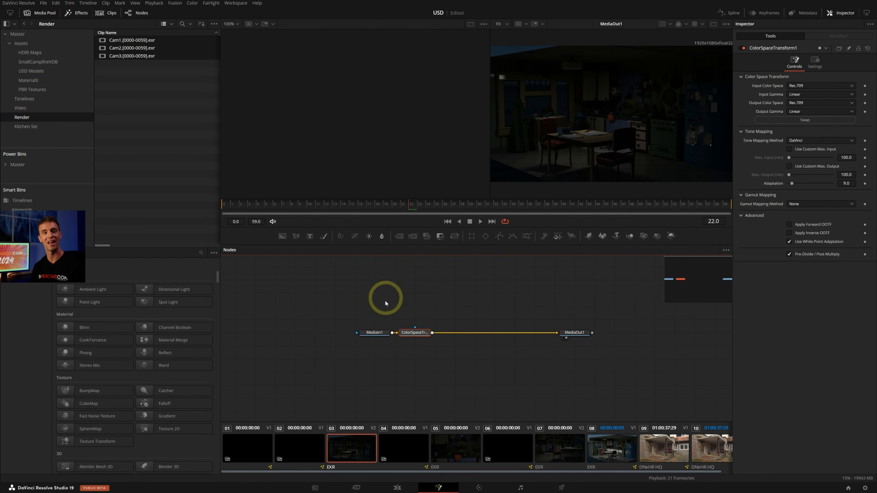
{"action": "left_click_drag", "start_coordinate": [413, 333], "coordinate": [534, 334]}
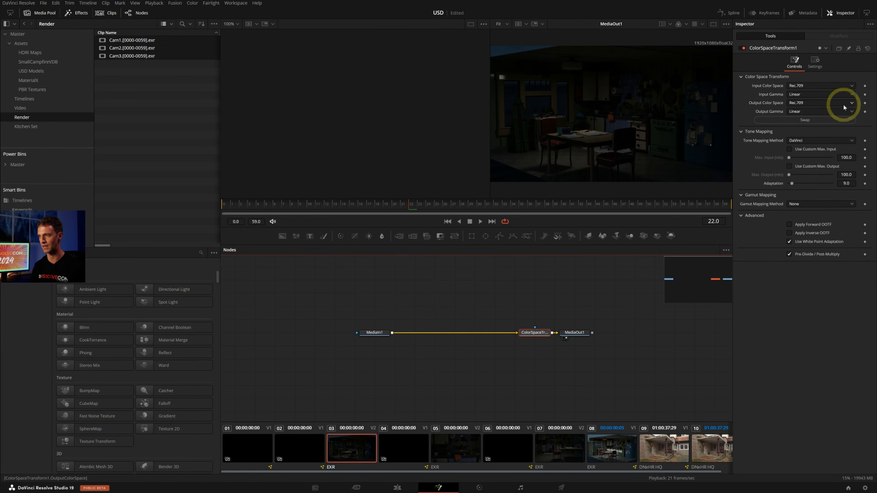
Set the Color Space Transform's output gamma to Rec.709, and check the Cam1 clip on the Edit page before returning to Fusion
{"action": "left_click", "coordinate": [814, 111]}
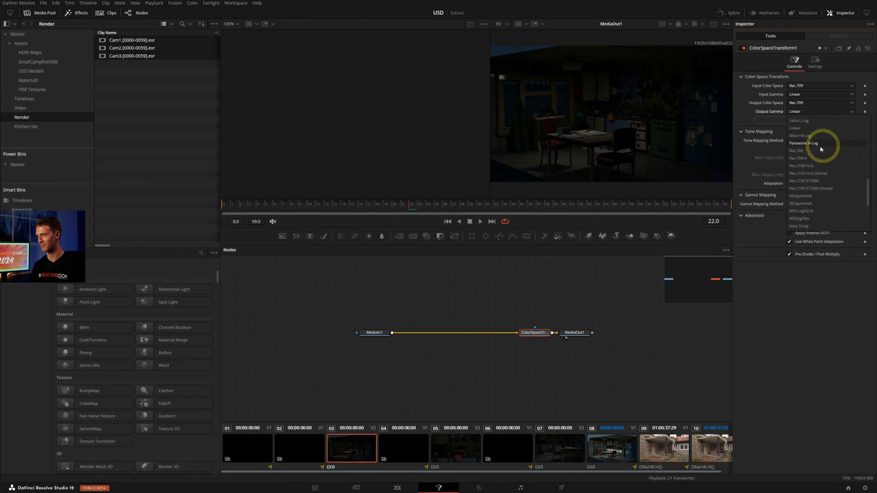
{"action": "scroll", "coordinate": [808, 221], "scroll_direction": "down", "scroll_amount": 5}
{"action": "scroll", "coordinate": [816, 211], "scroll_direction": "up", "scroll_amount": 4}
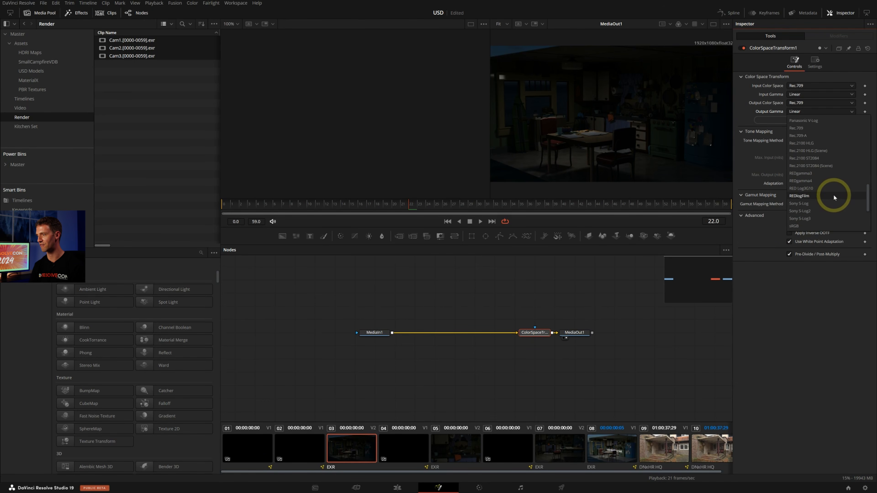
{"action": "left_click", "coordinate": [815, 128]}
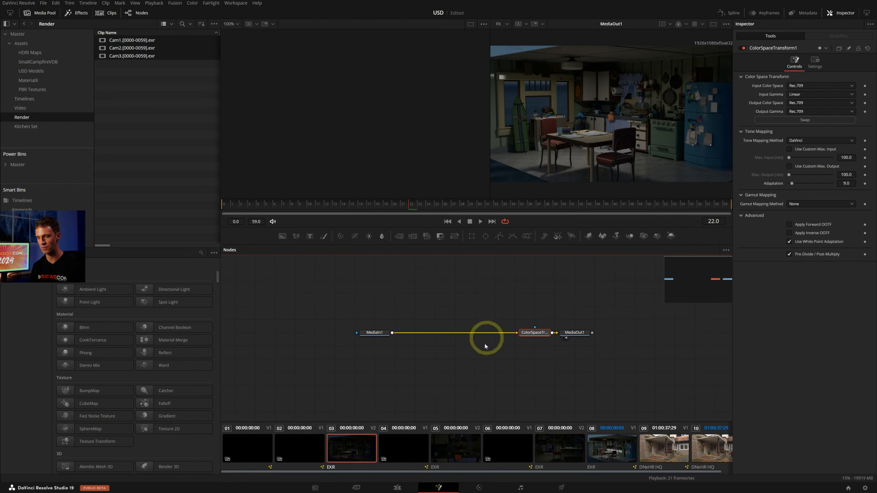
{"action": "left_click", "coordinate": [397, 487]}
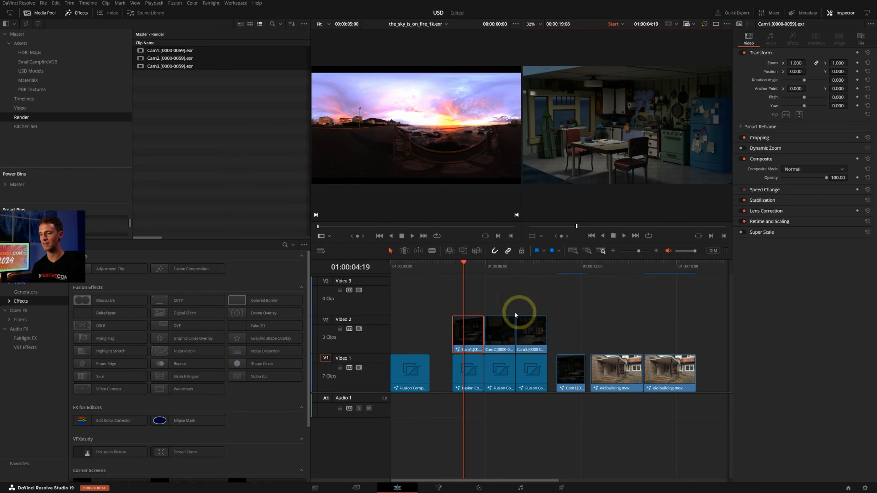
{"action": "left_click", "coordinate": [439, 488]}
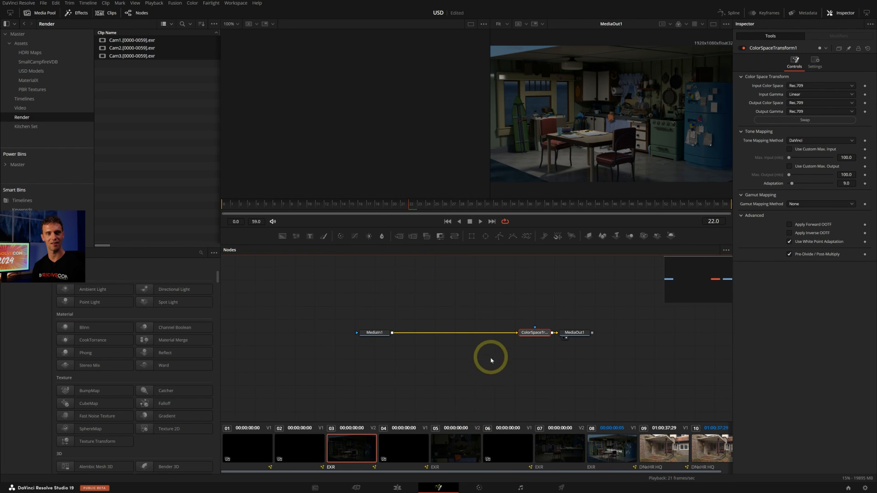
Copy the Cam1 clip's Fusion composition onto the Cam2 and Cam3 EXR clips
{"action": "left_click", "coordinate": [463, 448]}
{"action": "left_click", "coordinate": [559, 447]}
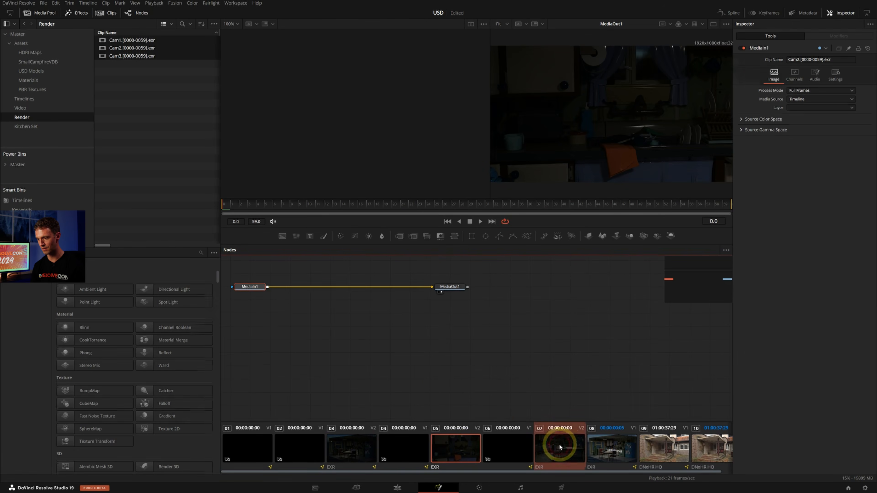
{"action": "middle_click", "coordinate": [361, 441]}
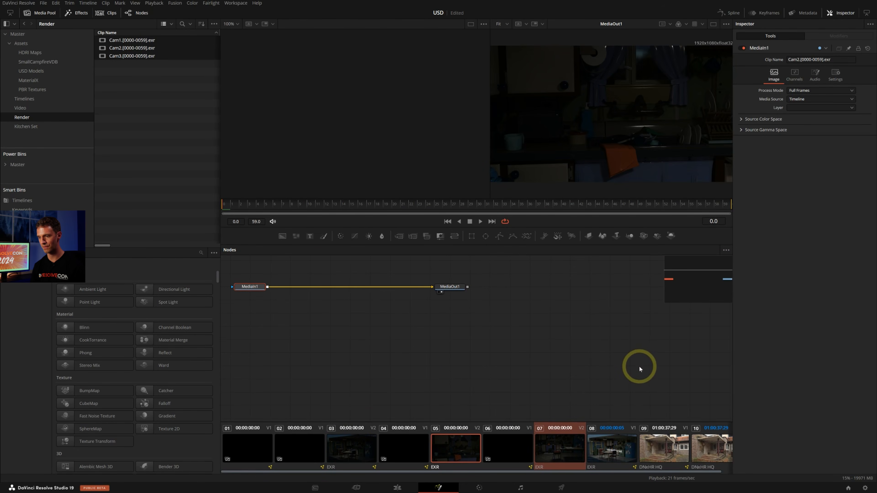
{"action": "key", "text": "ctrl+v"}
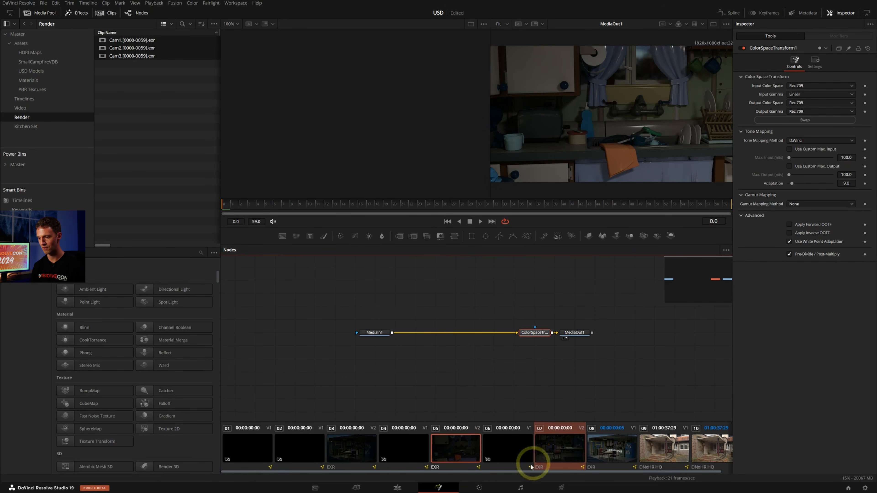
Return to the Edit page and play through the color-managed Cam1, Cam2 and Cam3 clips
{"action": "left_click", "coordinate": [397, 488]}
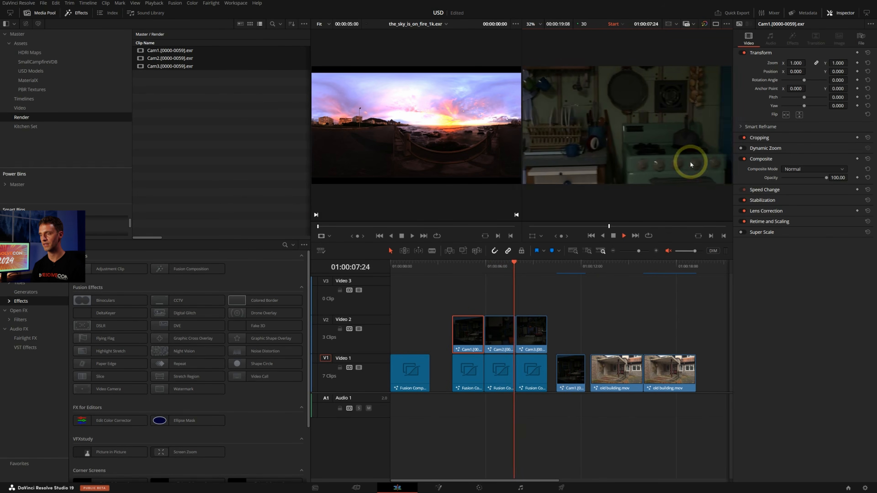
{"action": "left_click_drag", "start_coordinate": [483, 270], "coordinate": [564, 265]}
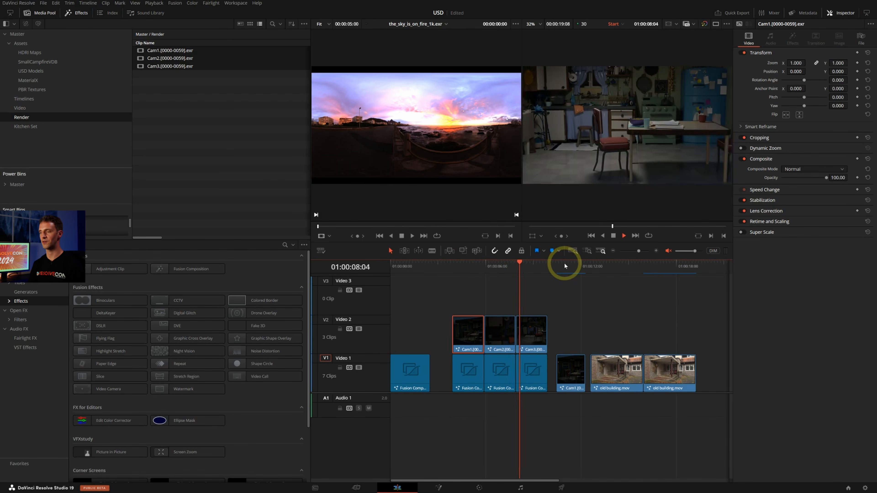
{"action": "key", "text": "space"}
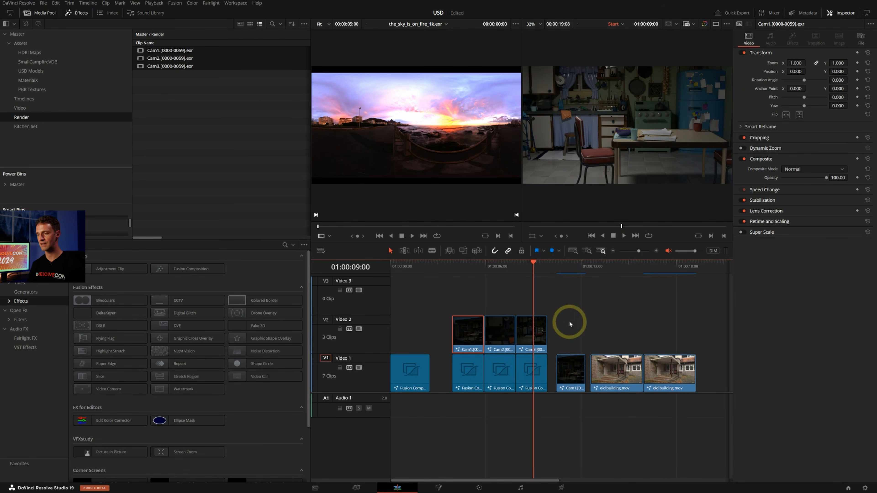
{"action": "left_click", "coordinate": [576, 319]}
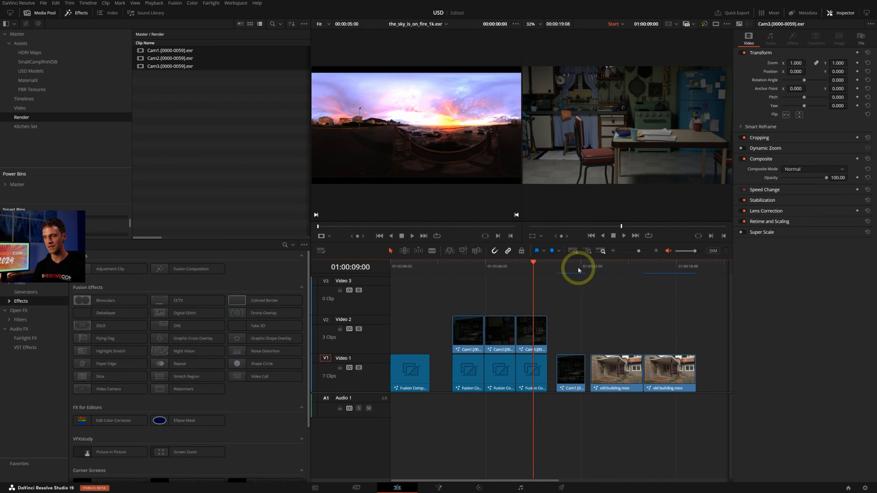
Play and scrub the separate Cam1 clip with the USD Kitchen Set title, and compare it with grades and effects bypassed
{"action": "left_click", "coordinate": [567, 264]}
{"action": "left_click_drag", "start_coordinate": [568, 265], "coordinate": [561, 264]}
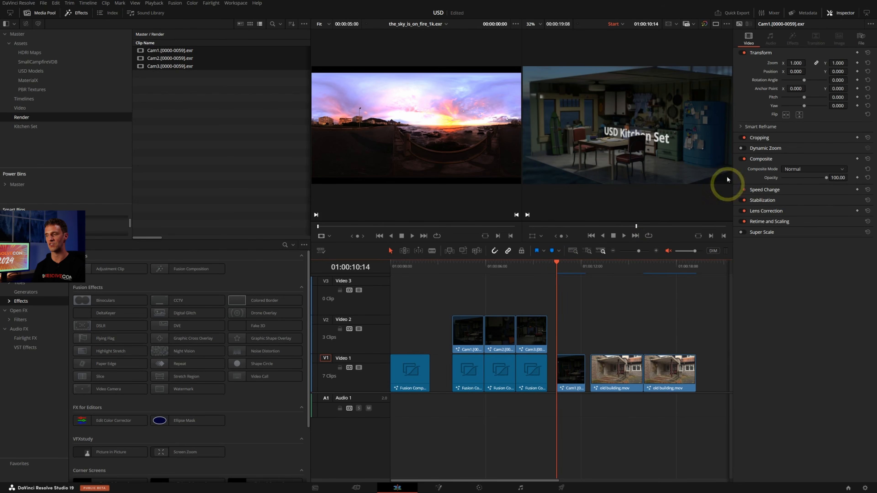
{"action": "key", "text": "space"}
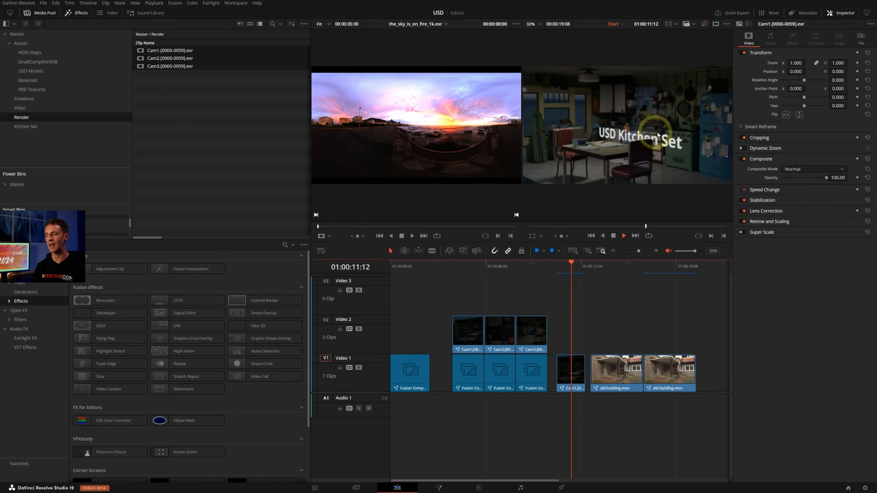
{"action": "key", "text": "space"}
{"action": "left_click", "coordinate": [565, 270]}
{"action": "key", "text": "space"}
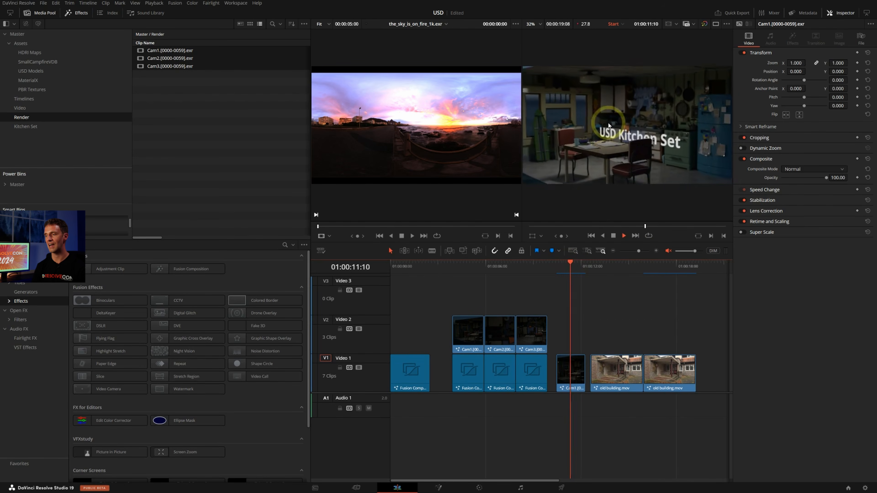
{"action": "key", "text": "space"}
{"action": "mouse_move", "coordinate": [571, 264]}
{"action": "left_mouse_down"}
{"action": "mouse_move", "coordinate": [561, 269]}
{"action": "mouse_move", "coordinate": [574, 265]}
{"action": "left_mouse_up"}
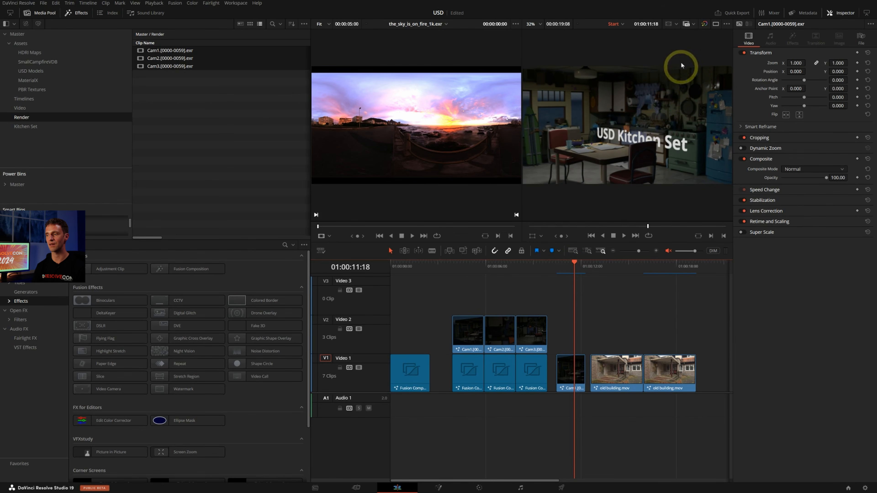
{"action": "left_click", "coordinate": [704, 25]}
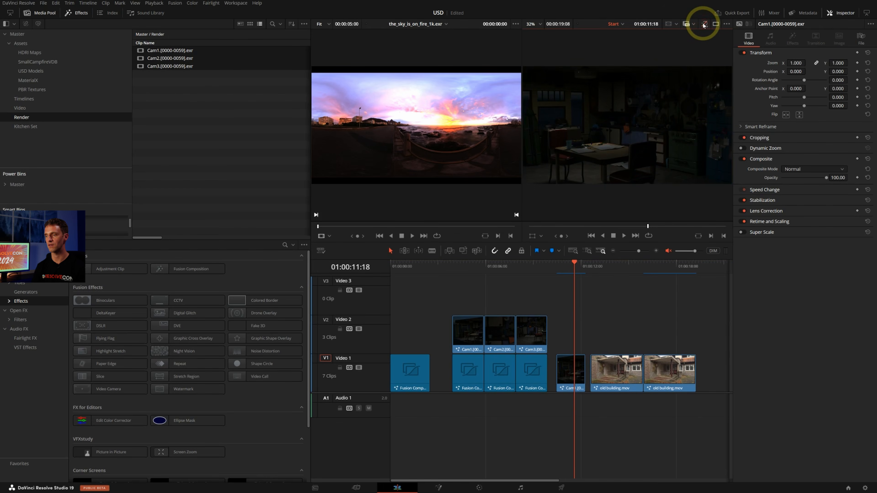
Open the titled Cam1 clip in Fusion, check its Kitchen_set Extended loader, and orbit around the uMerge1 scene in the viewer
{"action": "left_click", "coordinate": [568, 368]}
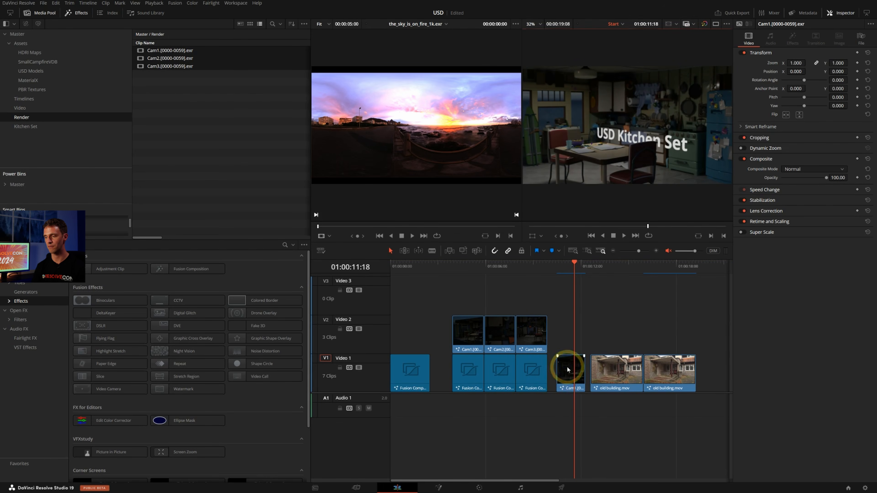
{"action": "left_click", "coordinate": [439, 487]}
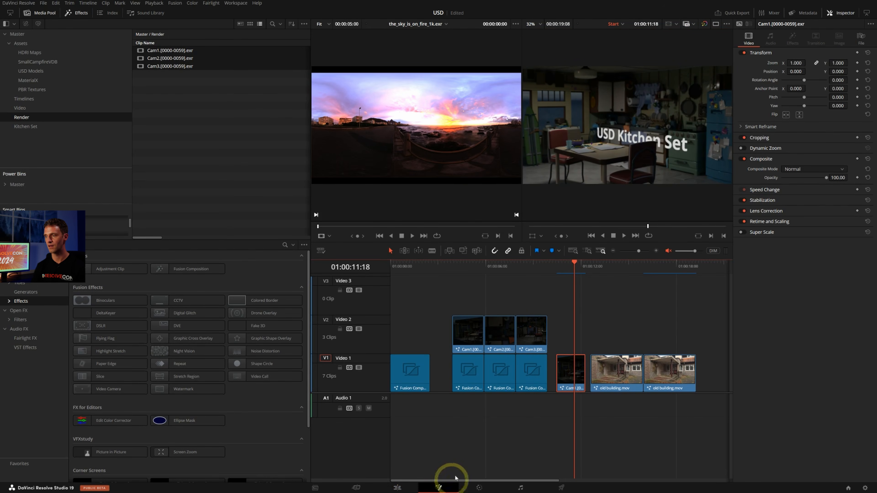
{"action": "middle_click_drag", "start_coordinate": [506, 303], "coordinate": [544, 305]}
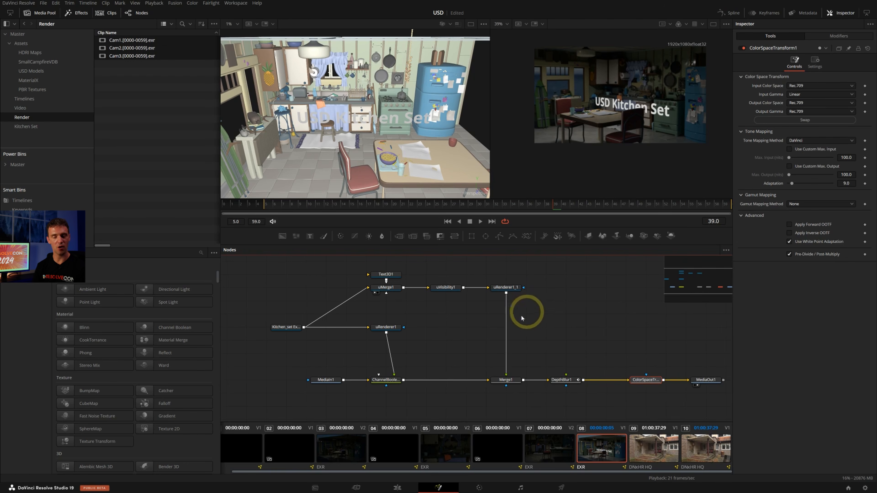
{"action": "left_click", "coordinate": [280, 327]}
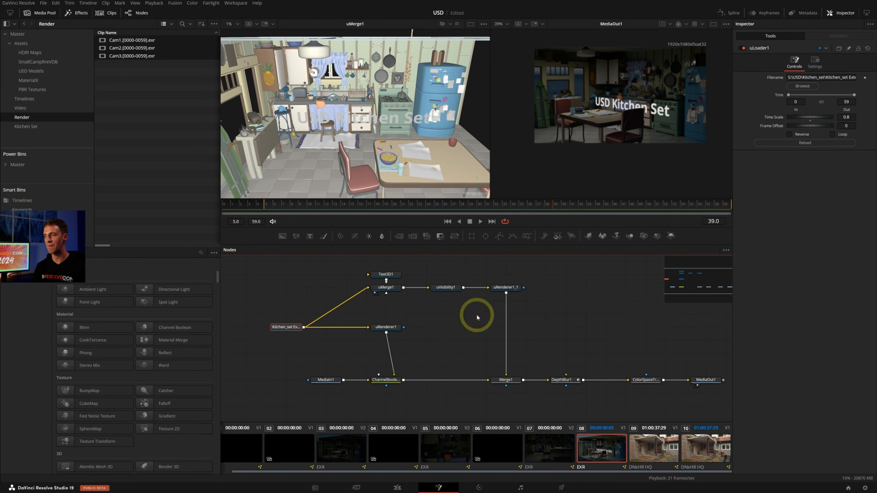
{"action": "left_click", "coordinate": [397, 288]}
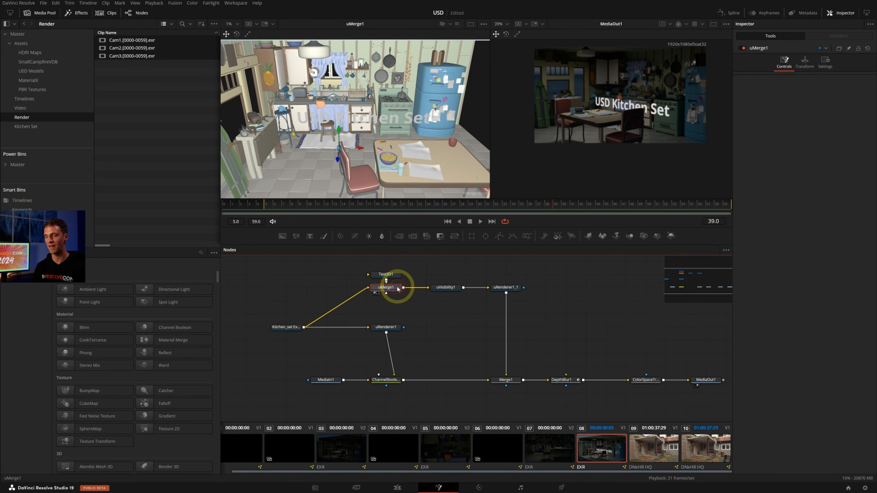
{"action": "key", "text": "1"}
{"action": "key", "text": "1"}
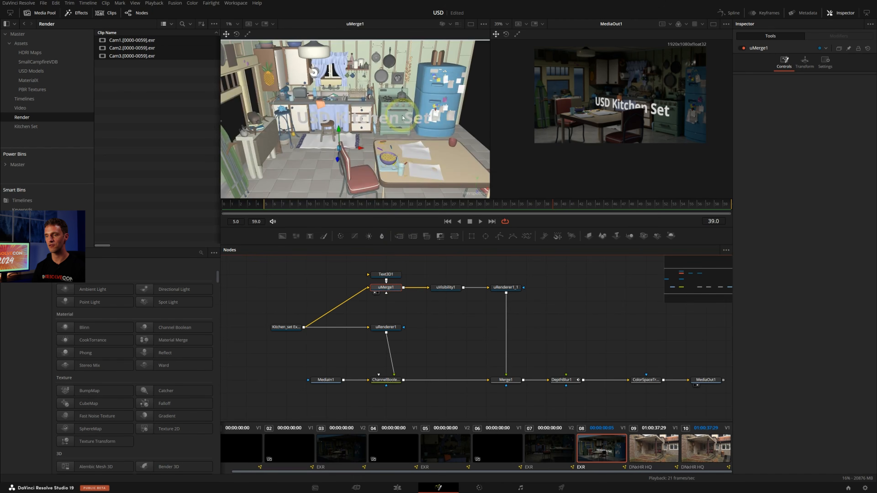
{"action": "middle_click_drag", "start_coordinate": [415, 131], "coordinate": [358, 113], "text": "alt"}
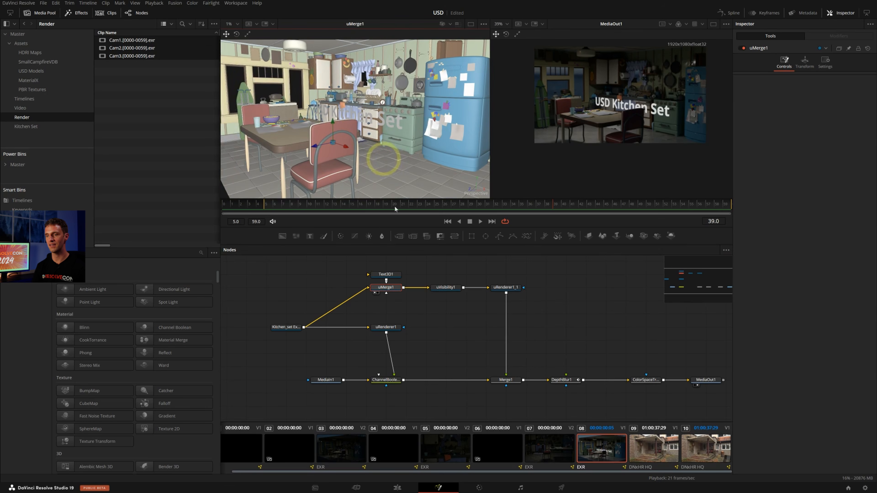
View the uVisibility1 and uRenderer1_1 outputs in the first viewer, and play the rendered 3D text
{"action": "left_click", "coordinate": [447, 288]}
{"action": "left_click", "coordinate": [803, 94]}
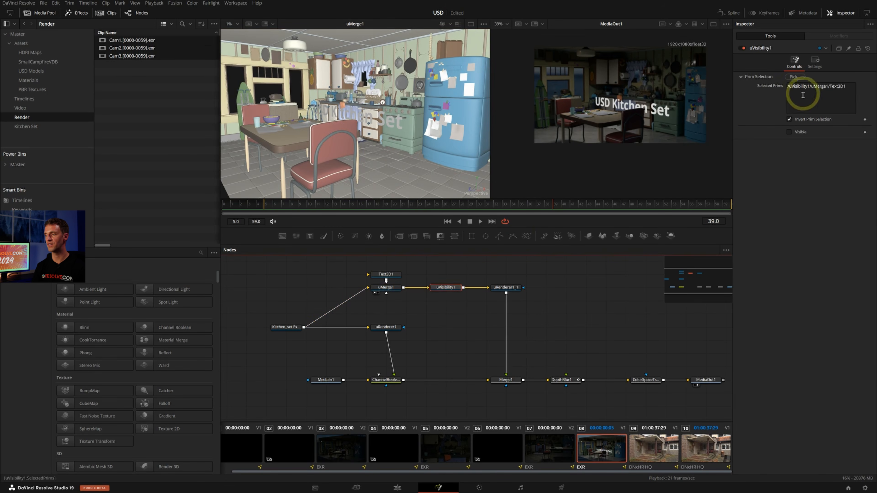
{"action": "key", "text": "1"}
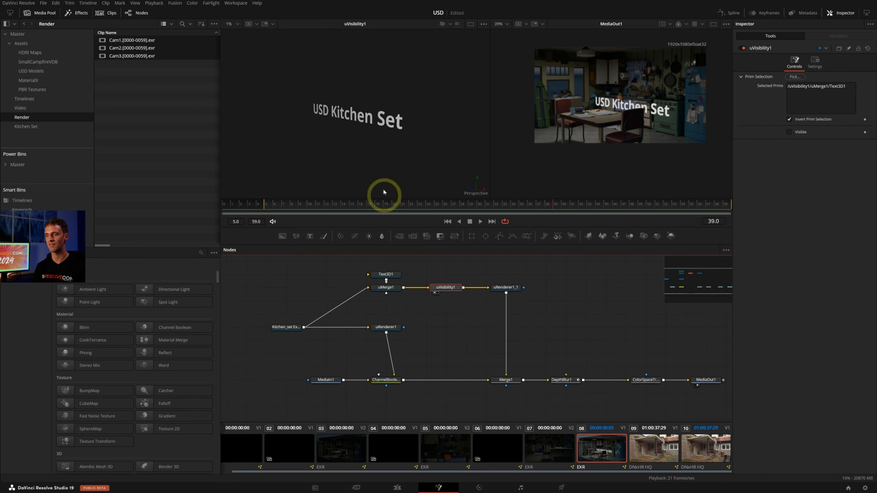
{"action": "left_click", "coordinate": [507, 292]}
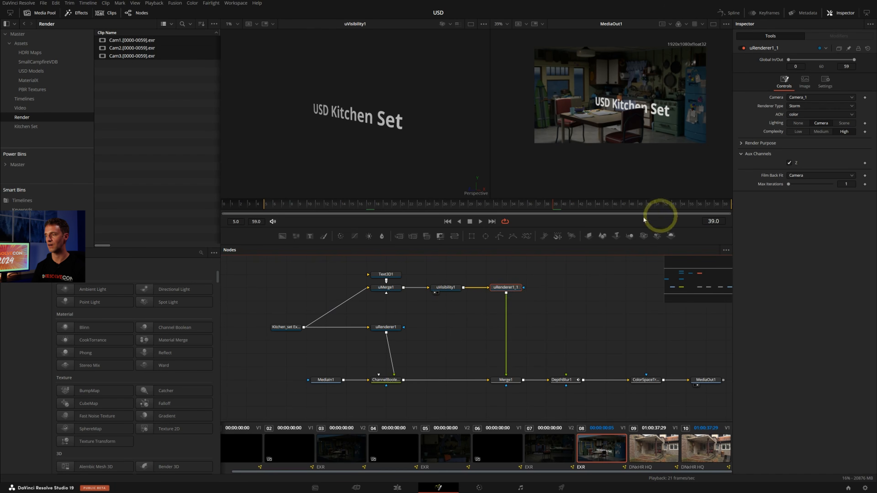
{"action": "key", "text": "1"}
{"action": "key", "text": "space"}
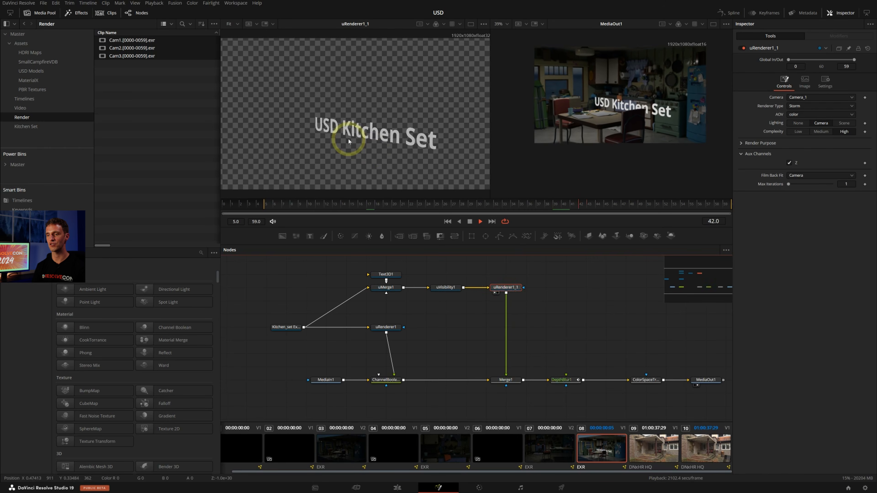
{"action": "key", "text": "space"}
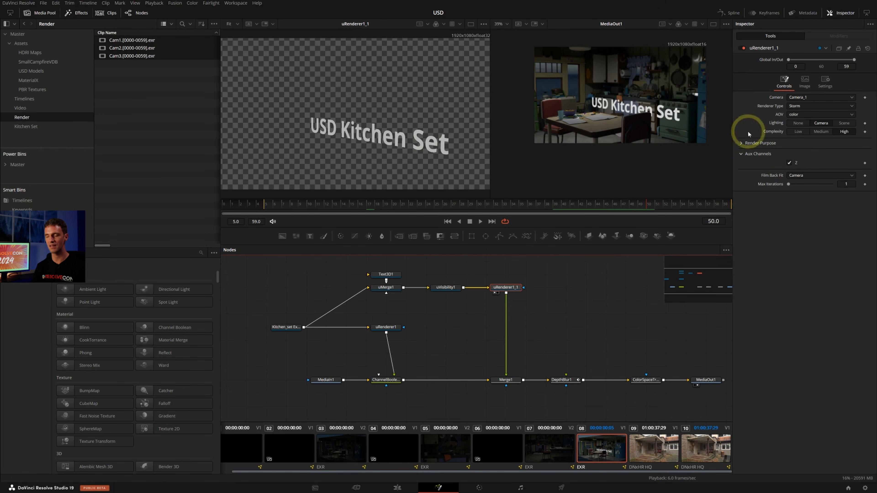
View uRenderer1 and ChannelBooleans1 in the first viewer, inspect the ChannelBooleans1 Z channel, and return that viewer to color
{"action": "left_click", "coordinate": [386, 327]}
{"action": "key", "text": "1"}
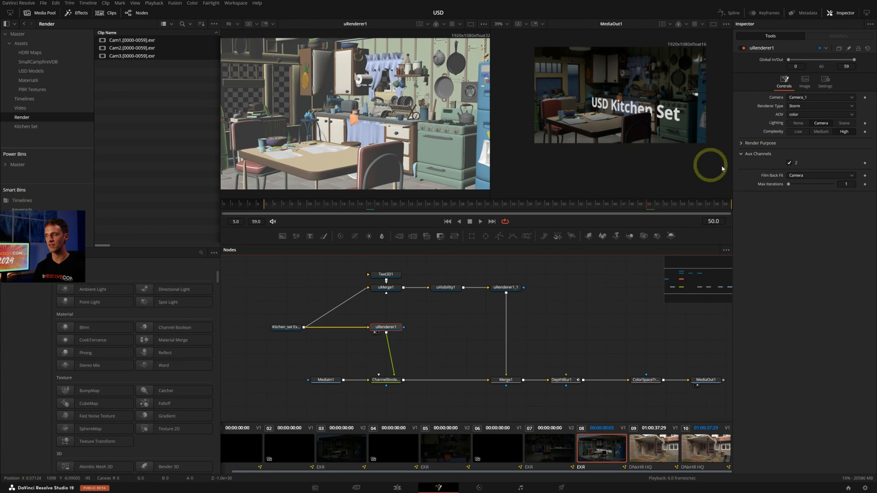
{"action": "left_click", "coordinate": [394, 381]}
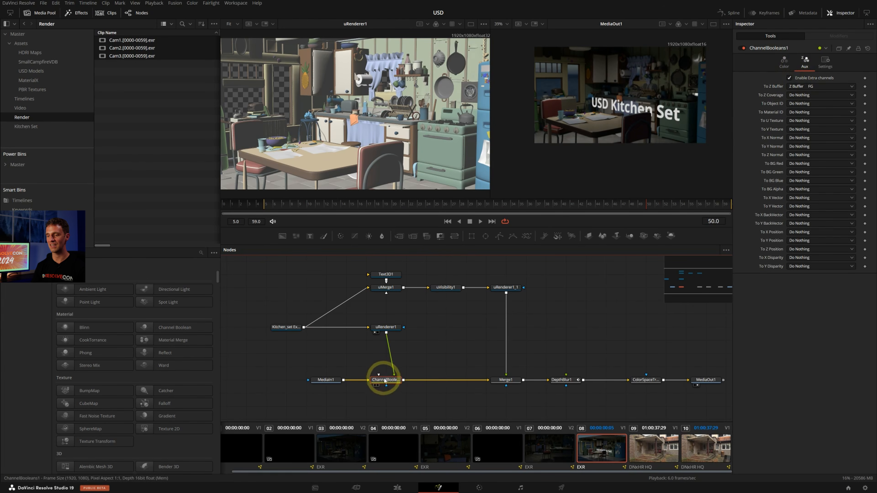
{"action": "key", "text": "1"}
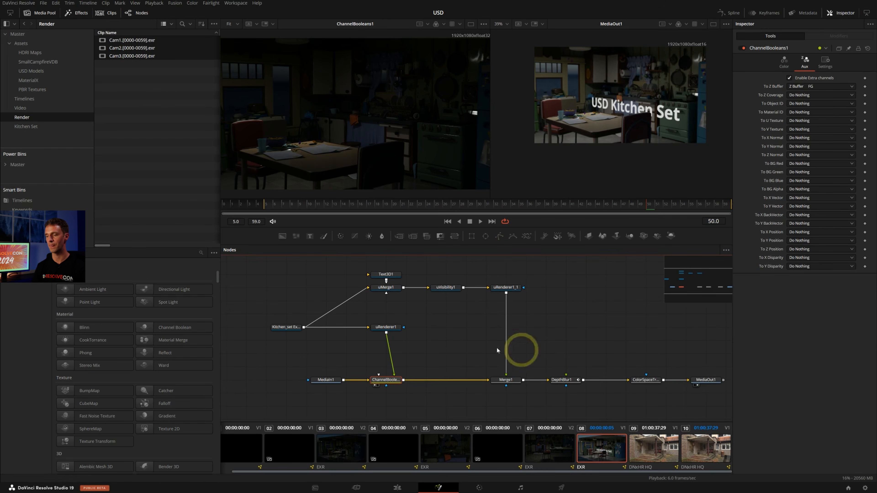
{"action": "left_click", "coordinate": [443, 24]}
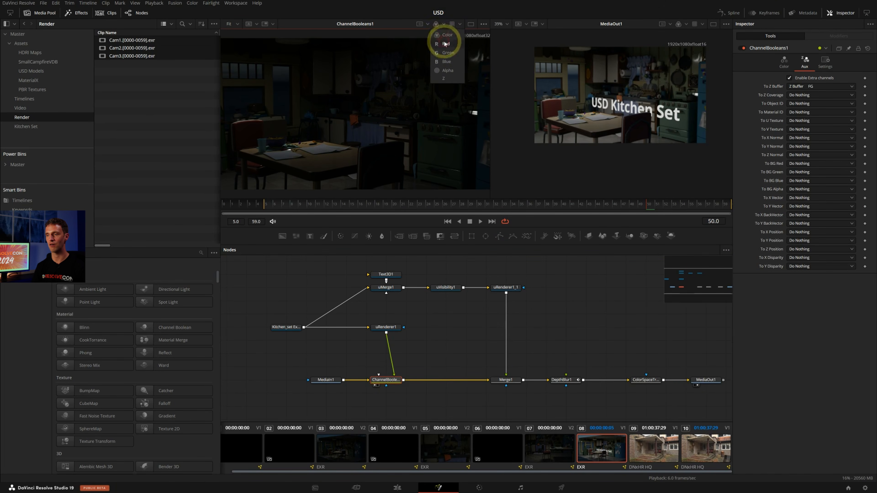
{"action": "left_click", "coordinate": [446, 79]}
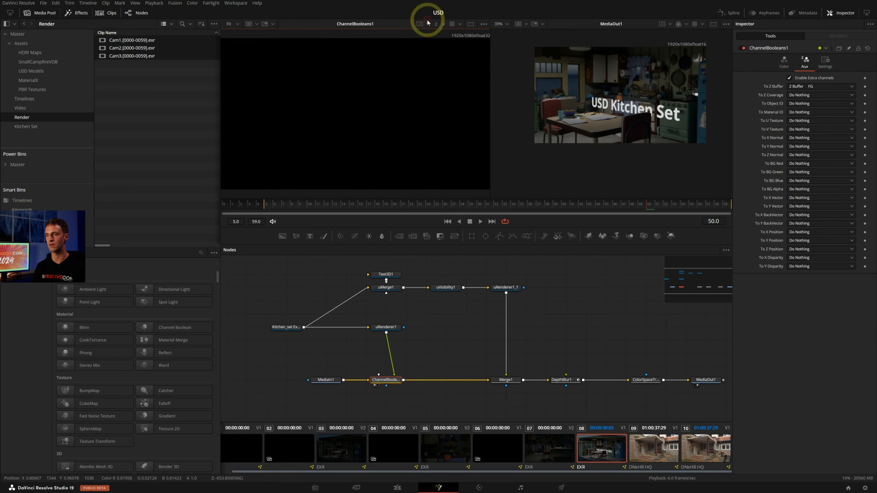
{"action": "left_click", "coordinate": [443, 29]}
{"action": "left_click", "coordinate": [466, 58]}
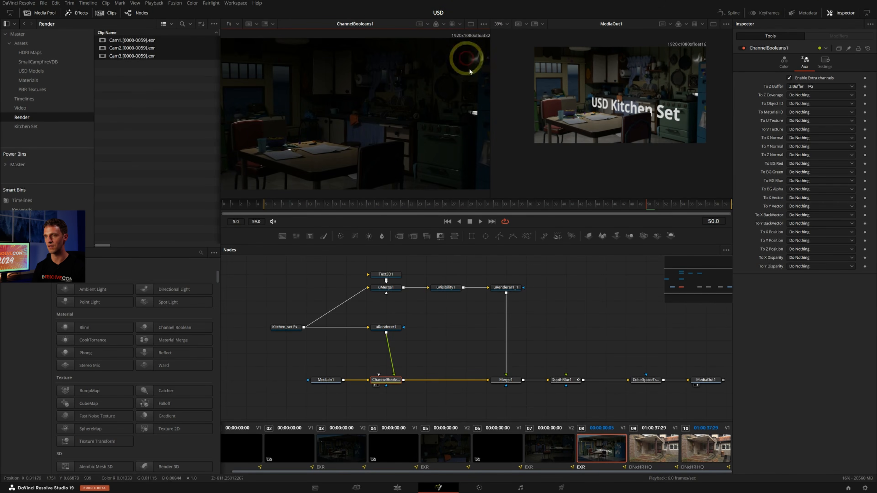
View Merge1 in the second viewer, check its Depth Merge settings, and examine the text edges behind the chair up close
{"action": "left_click", "coordinate": [511, 382]}
{"action": "key", "text": "2"}
{"action": "left_click", "coordinate": [801, 66]}
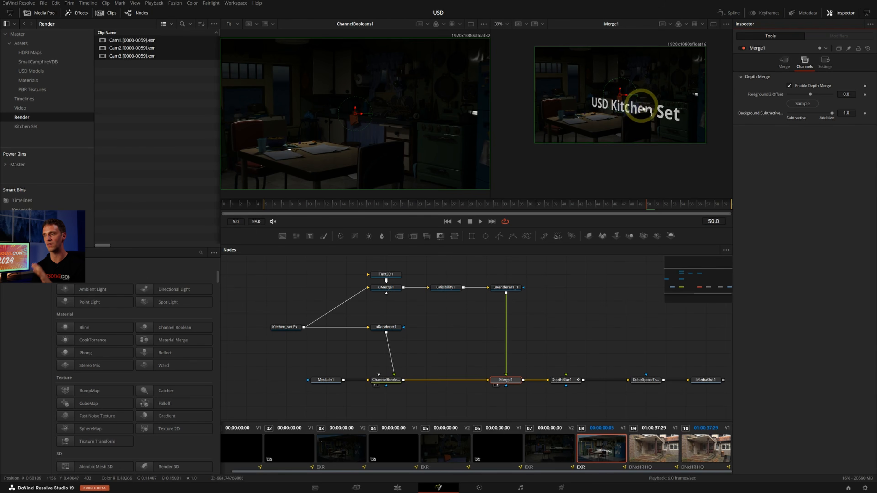
{"action": "scroll", "coordinate": [664, 109], "scroll_direction": "up", "scroll_amount": 10, "text": "ctrl"}
{"action": "scroll", "coordinate": [689, 86], "scroll_direction": "up", "scroll_amount": 3, "text": "ctrl"}
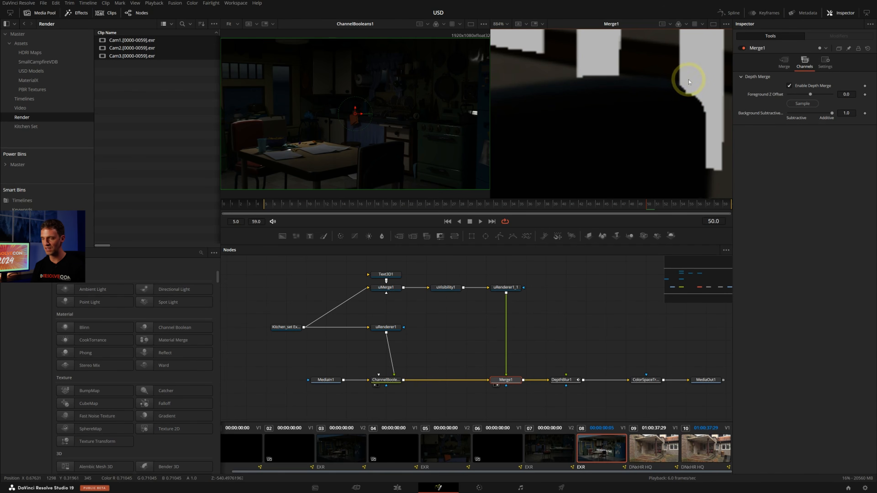
{"action": "scroll", "coordinate": [677, 90], "scroll_direction": "down", "scroll_amount": 3, "text": "ctrl"}
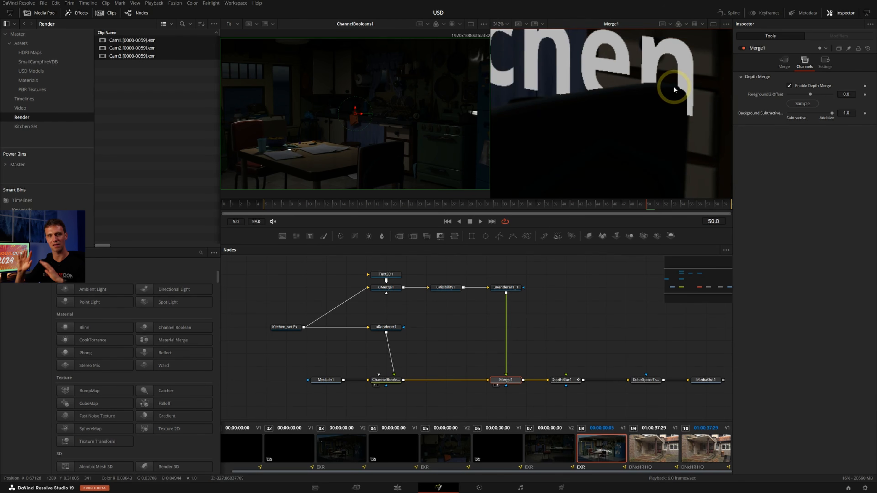
{"action": "scroll", "coordinate": [670, 89], "scroll_direction": "down", "scroll_amount": 3, "text": "ctrl"}
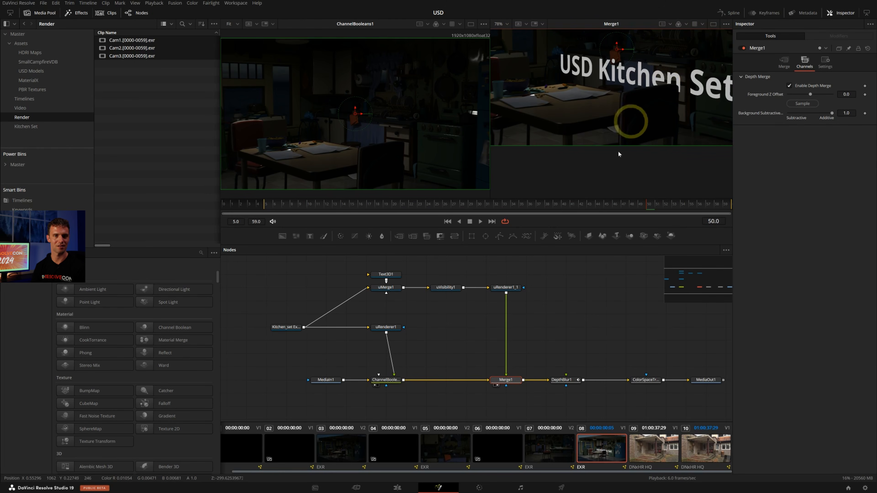
Check the uRenderer1_1 render settings, and view the DepthBlur1 and MediaOut1 outputs in the second viewer
{"action": "middle_click_drag", "start_coordinate": [602, 304], "coordinate": [574, 299]}
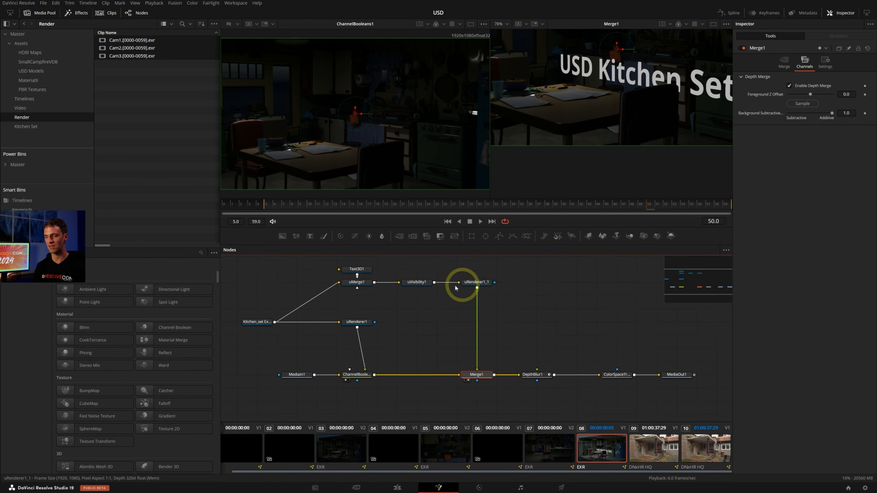
{"action": "left_click", "coordinate": [477, 283]}
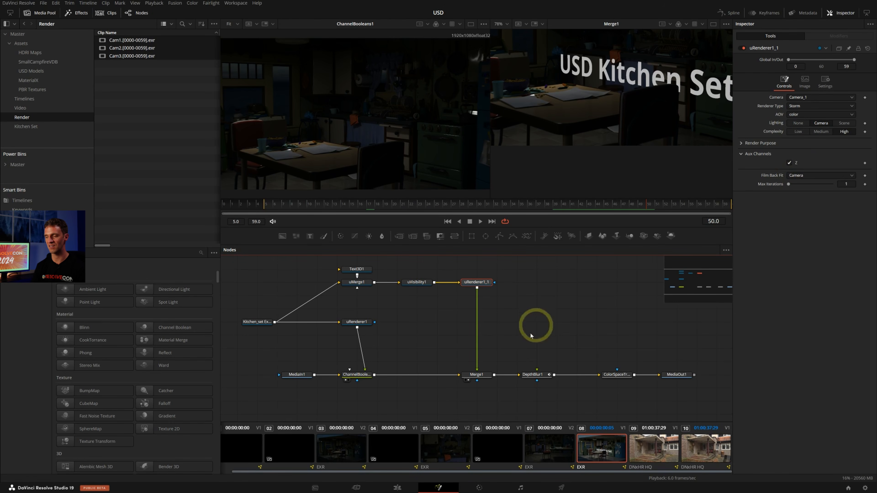
{"action": "left_click", "coordinate": [535, 375]}
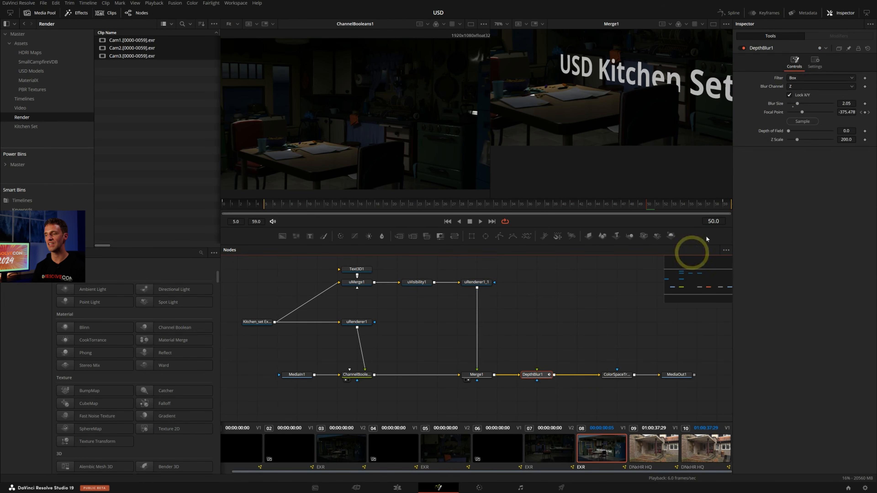
{"action": "key", "text": "2"}
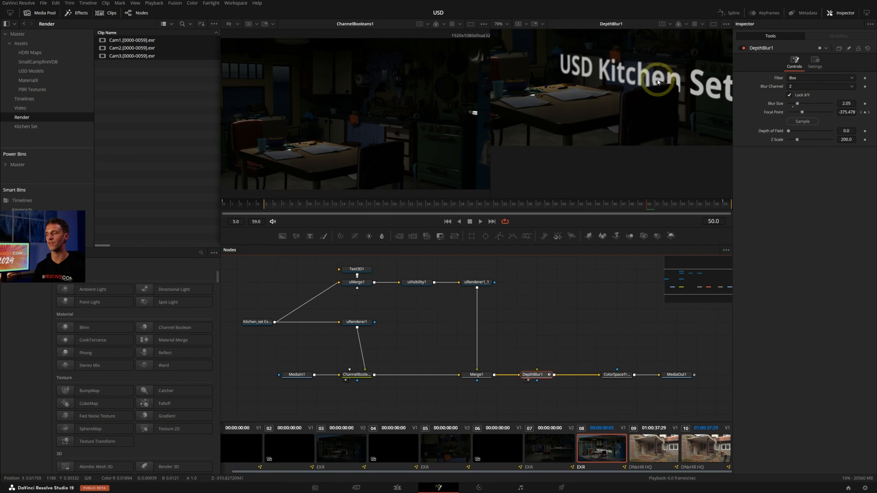
{"action": "middle_click_drag", "start_coordinate": [658, 86], "coordinate": [659, 134]}
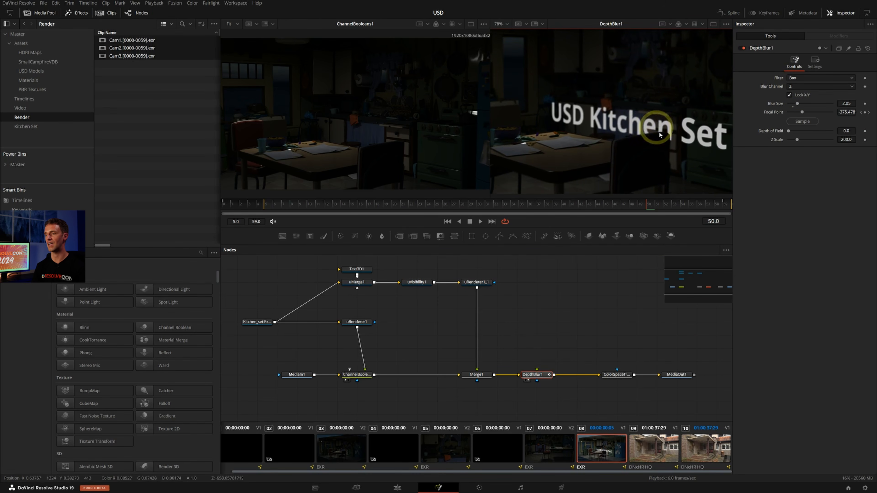
{"action": "left_click", "coordinate": [685, 373]}
{"action": "key", "text": "2"}
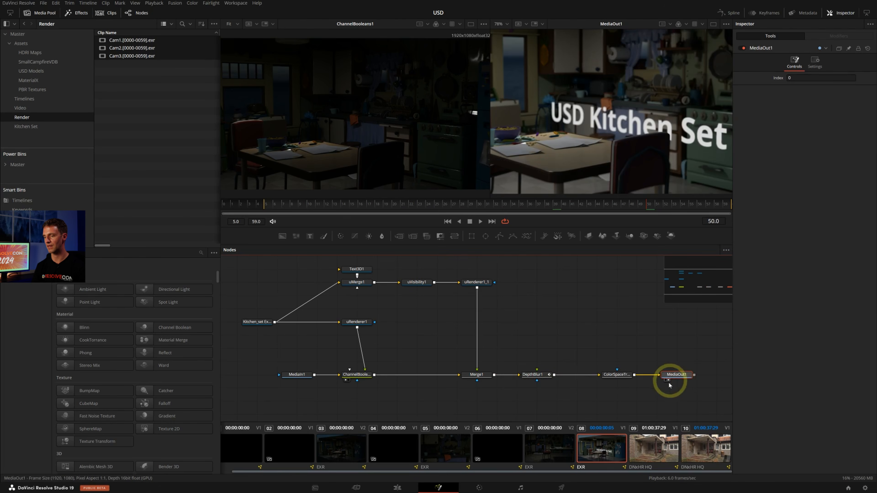
Compare the MediaOut1 image with DepthBlur1 disabled and enabled, leave it enabled, and save the project
{"action": "left_click", "coordinate": [533, 374]}
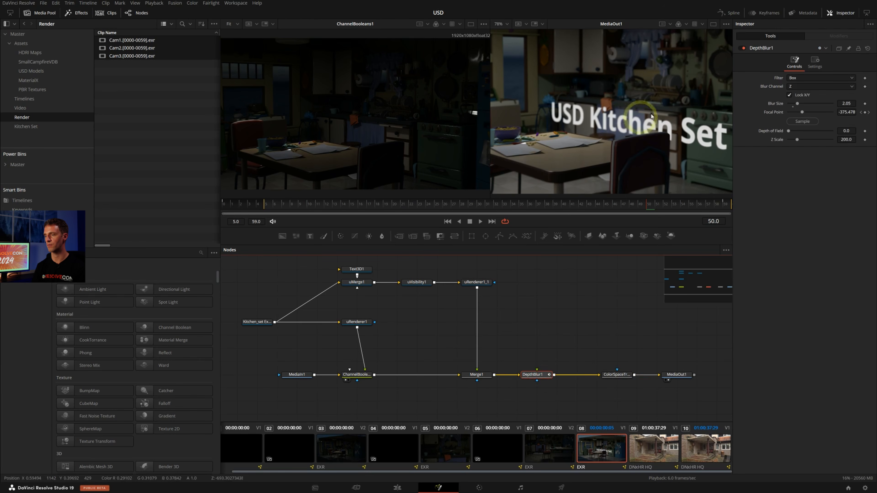
{"action": "left_click", "coordinate": [741, 49]}
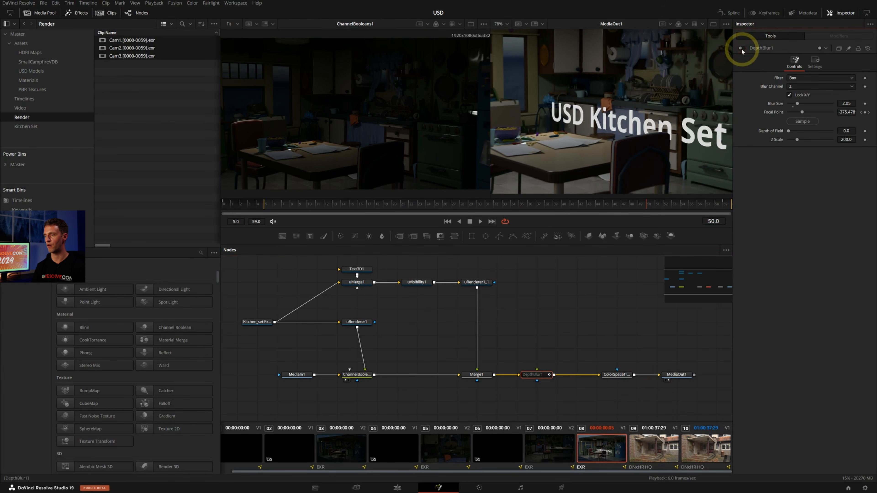
{"action": "left_click", "coordinate": [741, 49]}
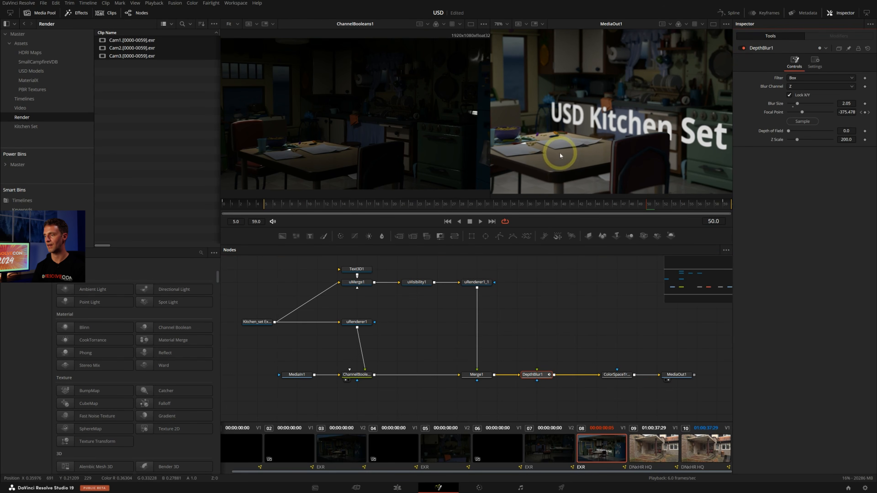
{"action": "left_click", "coordinate": [742, 48]}
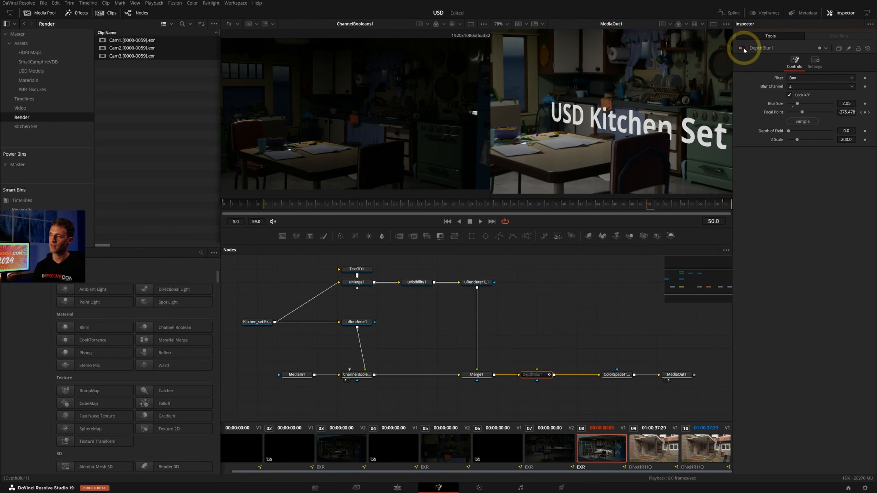
{"action": "left_click", "coordinate": [742, 49]}
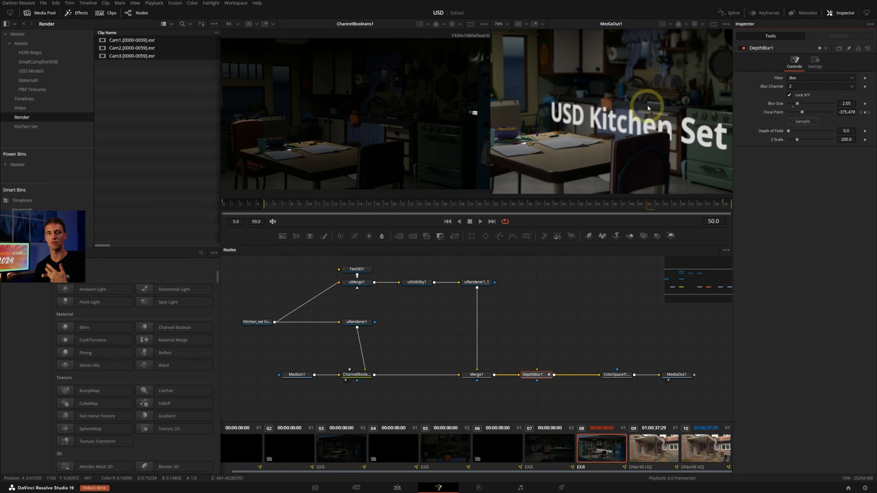
{"action": "key", "text": "ctrl+s"}
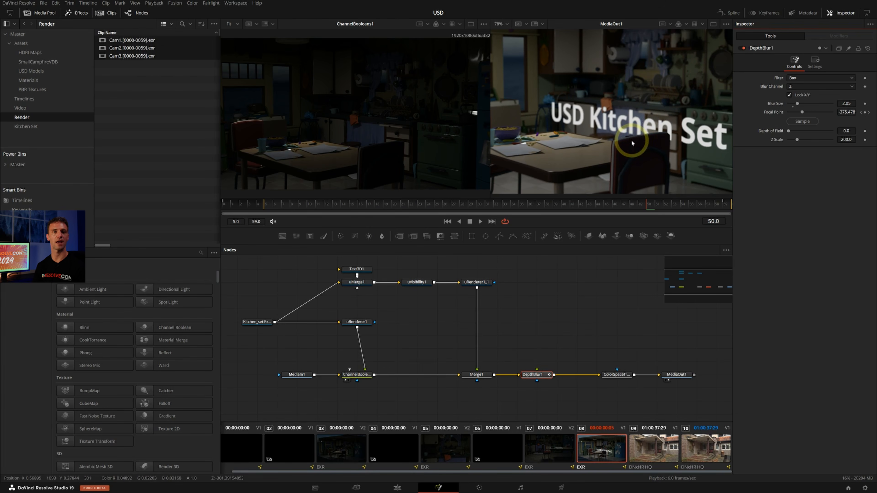
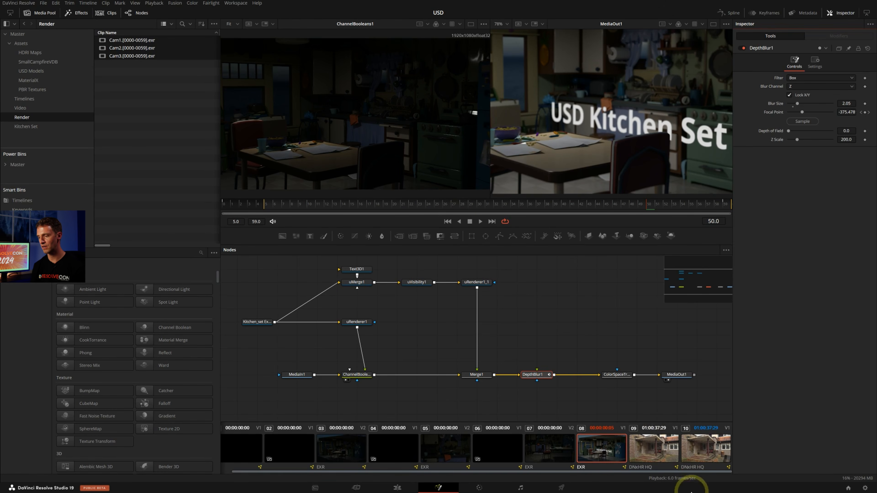
Open the old building.mov clip's composition, then scrub and play the footage to review the camera move around the entrance
{"action": "left_click", "coordinate": [661, 449]}
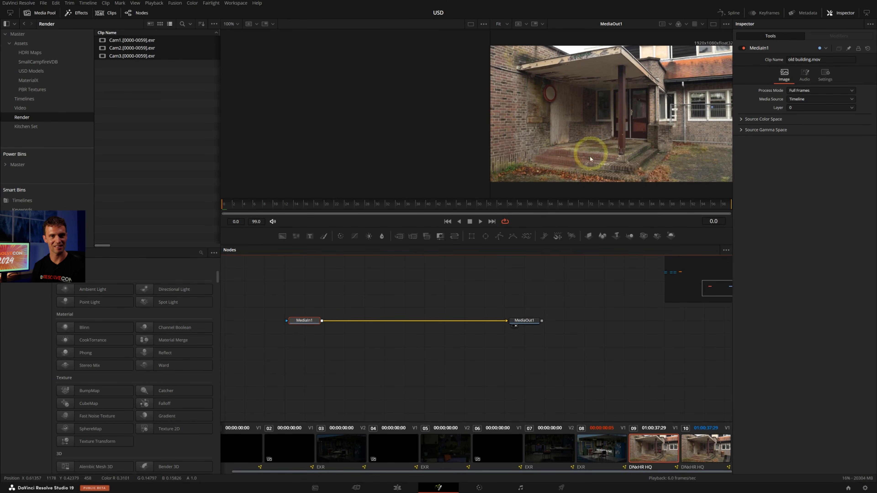
{"action": "mouse_move", "coordinate": [655, 97]}
{"action": "middle_mouse_down"}
{"action": "mouse_move", "coordinate": [611, 101]}
{"action": "mouse_move", "coordinate": [663, 100]}
{"action": "middle_mouse_up"}
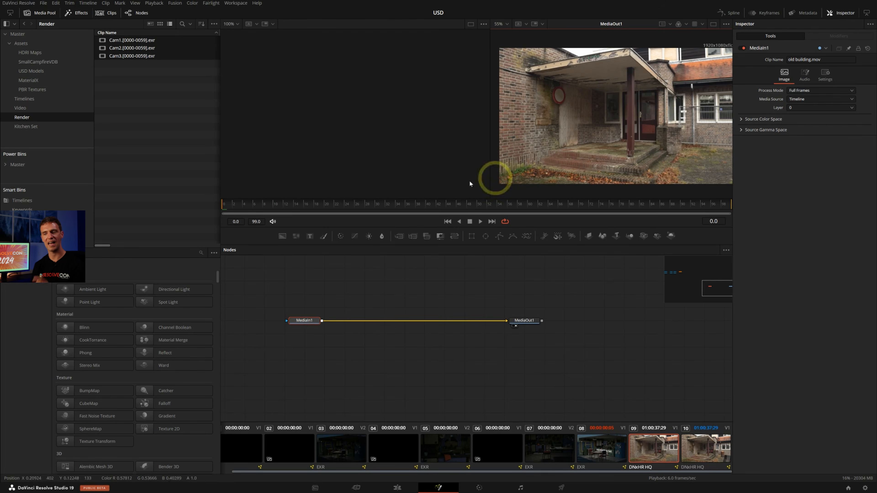
{"action": "left_click_drag", "start_coordinate": [295, 205], "coordinate": [251, 189]}
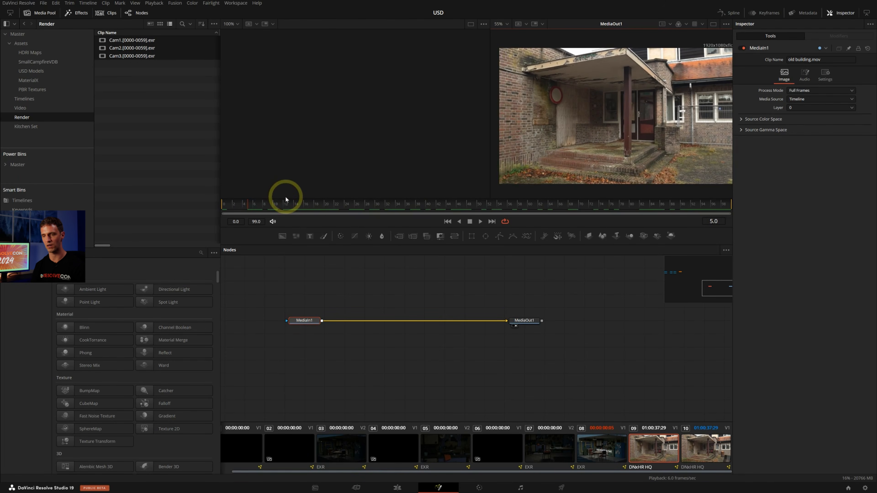
{"action": "key", "text": "space"}
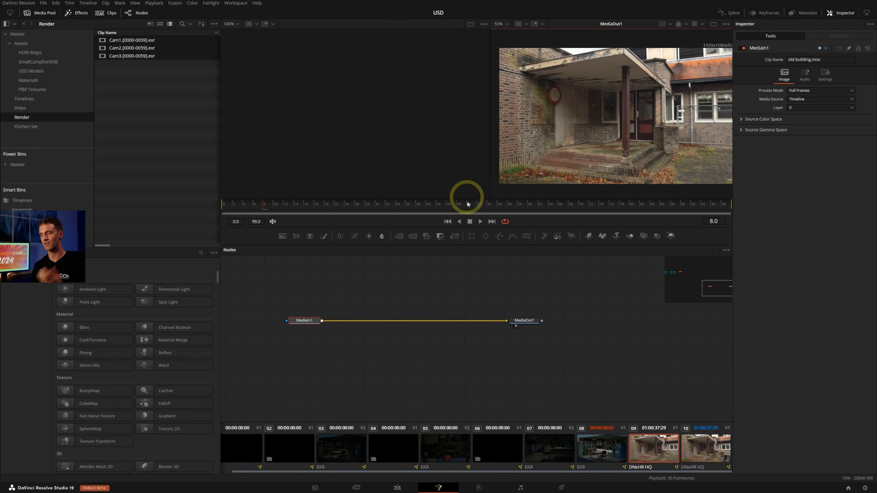
{"action": "left_click_drag", "start_coordinate": [490, 204], "coordinate": [215, 197]}
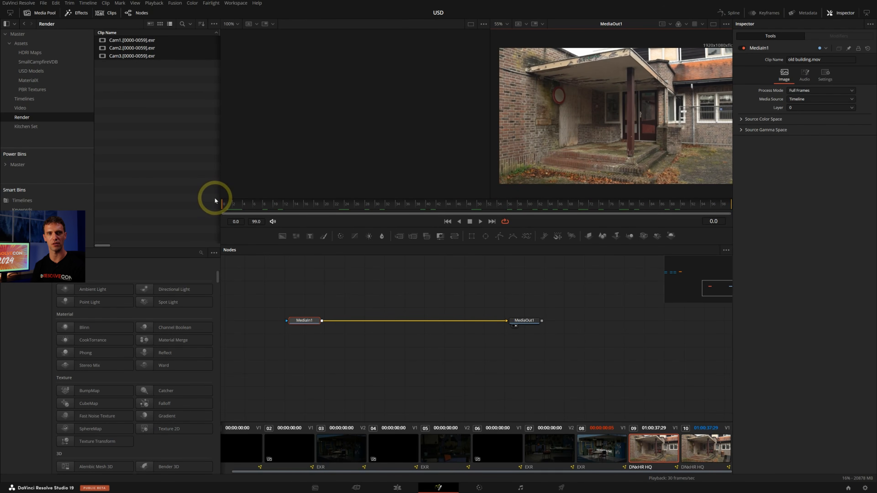
{"action": "key", "text": "space"}
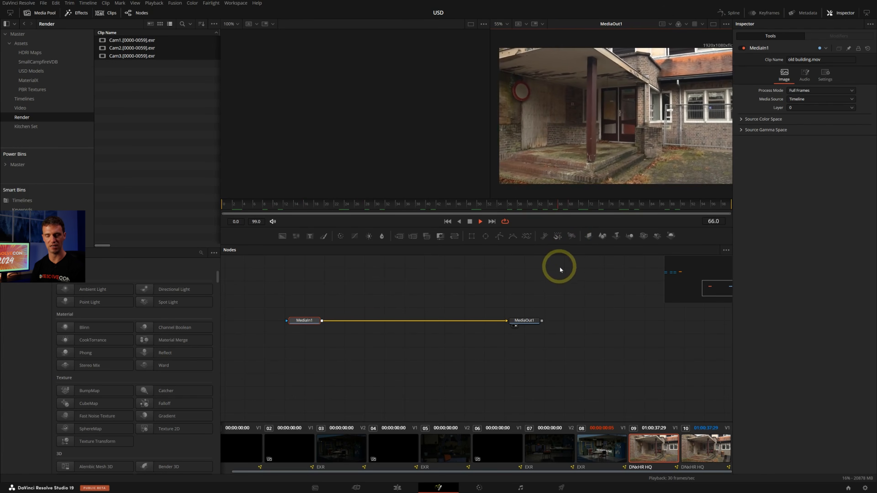
{"action": "key", "text": "space"}
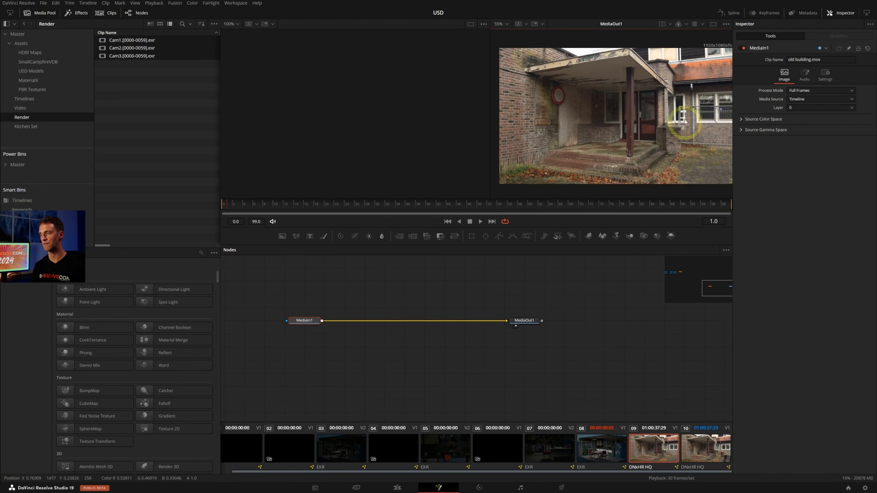
Add a Camera Tracker node to the composition and feed it from MediaIn1
{"action": "middle_click_drag", "start_coordinate": [493, 292], "coordinate": [537, 330]}
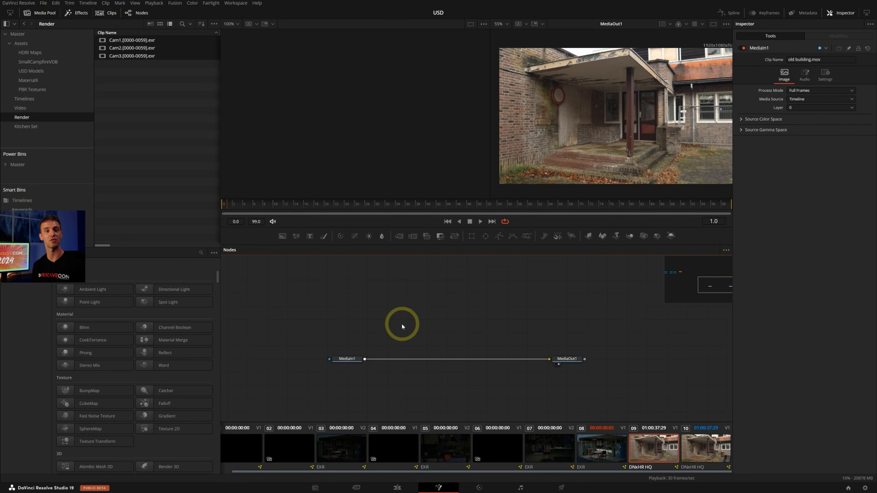
{"action": "key", "text": "shift+space"}
{"action": "type", "text": "cst"}
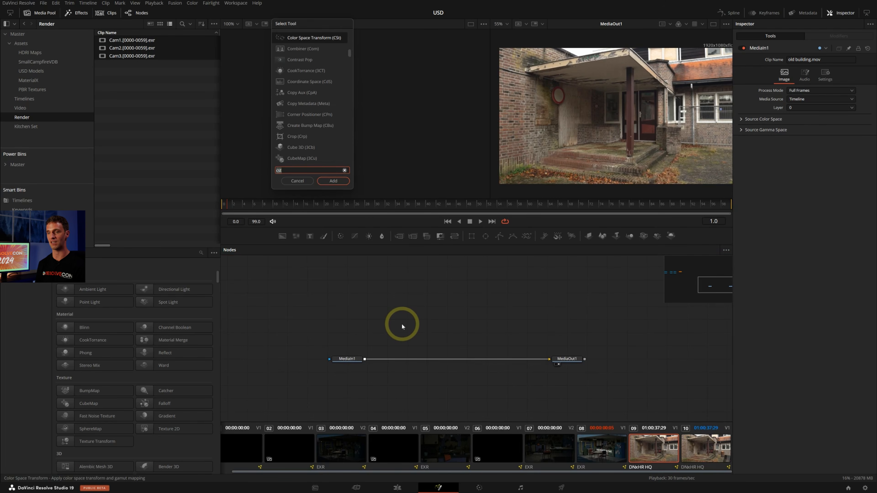
{"action": "key", "text": "BackSpace"}
{"action": "key", "text": "BackSpace"}
{"action": "key", "text": "BackSpace"}
{"action": "type", "text": "came"}
{"action": "key", "text": "Down"}
{"action": "key", "text": "Down"}
{"action": "key", "text": "Down"}
{"action": "key", "text": "Down"}
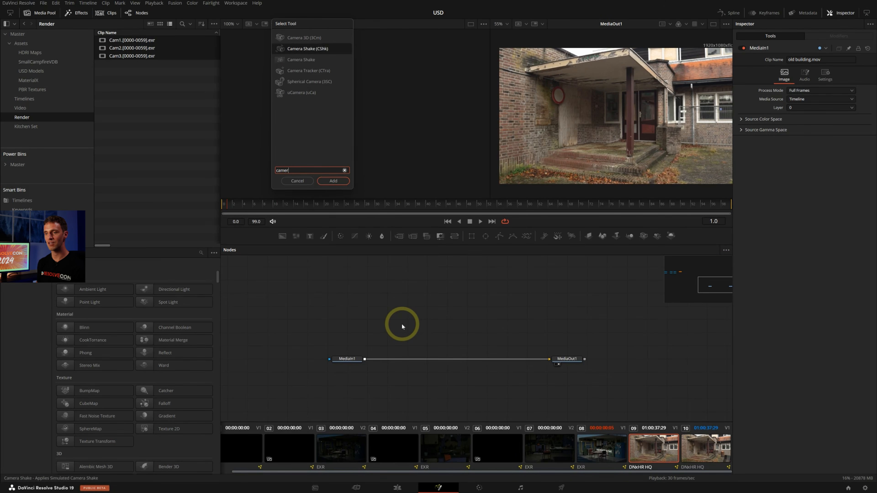
{"action": "key", "text": "Up"}
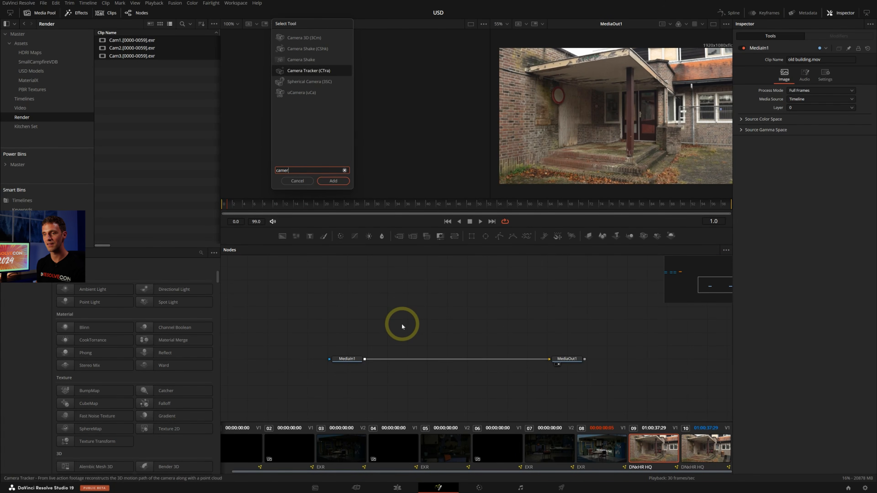
{"action": "key", "text": "Return"}
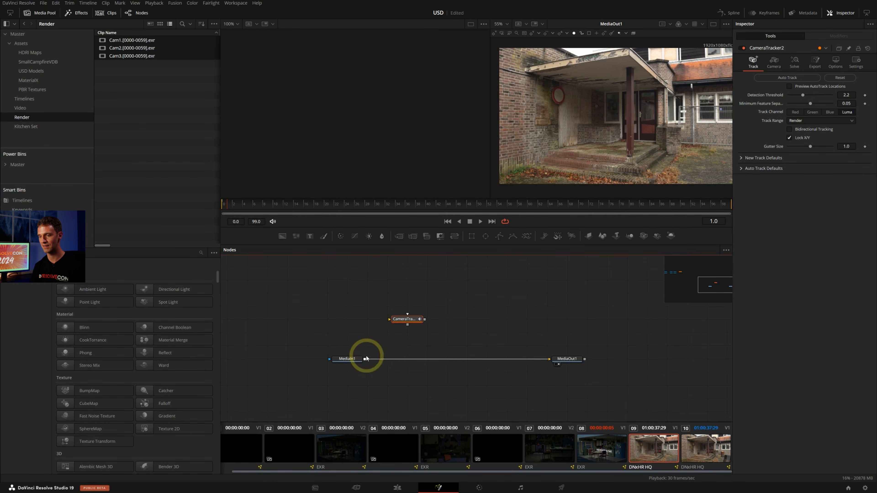
{"action": "left_click_drag", "start_coordinate": [364, 359], "coordinate": [401, 318]}
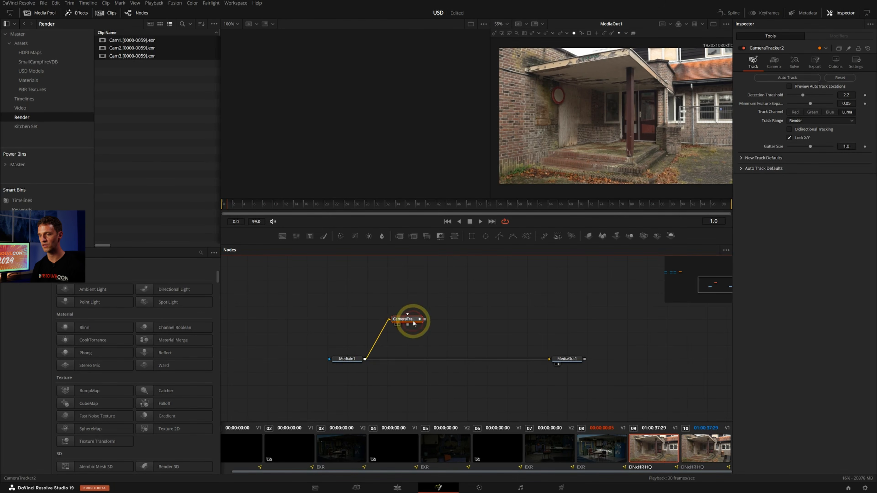
Load the Camera Tracker into the viewer and switch to a single-viewer layout
{"action": "key", "text": "1"}
{"action": "key", "text": "1"}
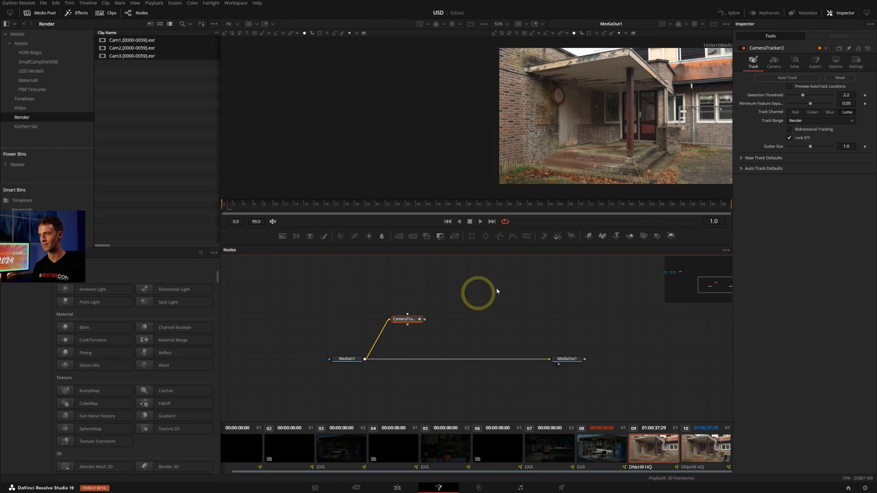
{"action": "key", "text": "2"}
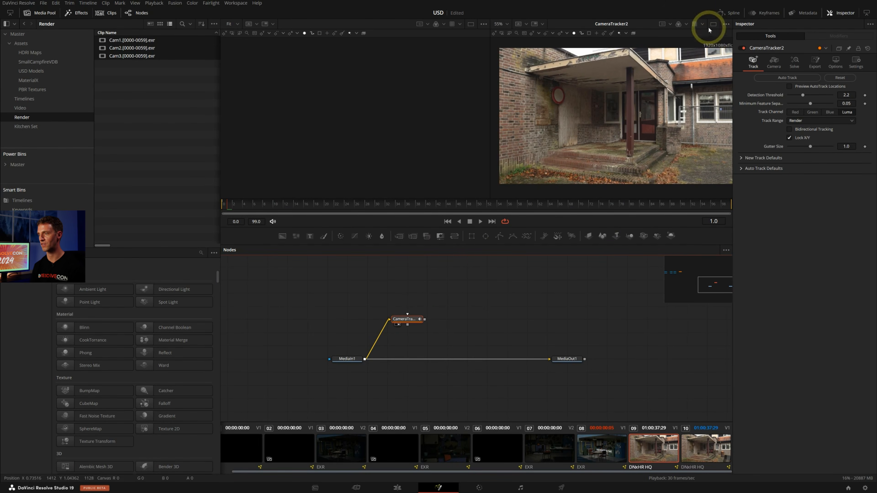
{"action": "left_click", "coordinate": [713, 24]}
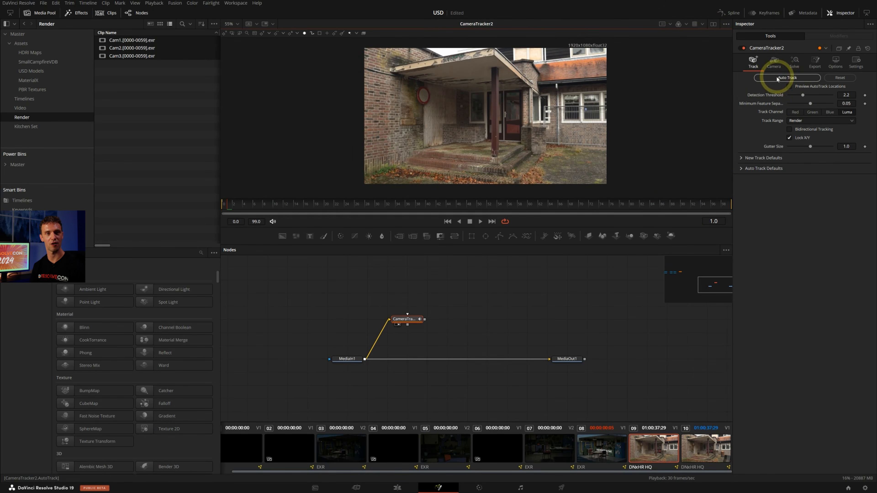
Auto-track the footage with Bidirectional Tracking enabled, and solve the camera
{"action": "left_click", "coordinate": [791, 129]}
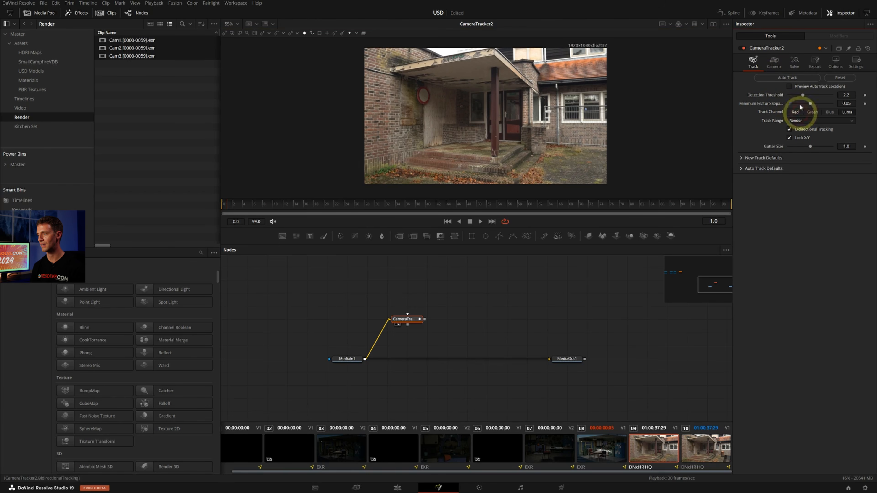
{"action": "left_click", "coordinate": [790, 77]}
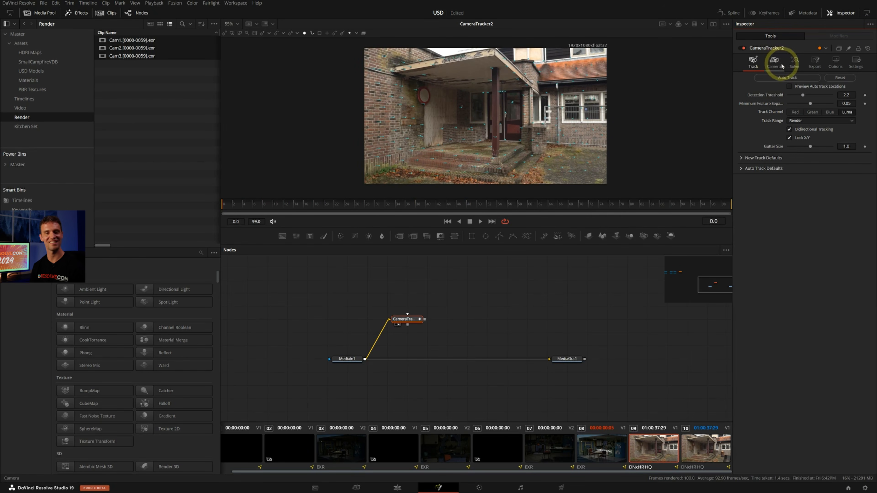
{"action": "left_click", "coordinate": [793, 63]}
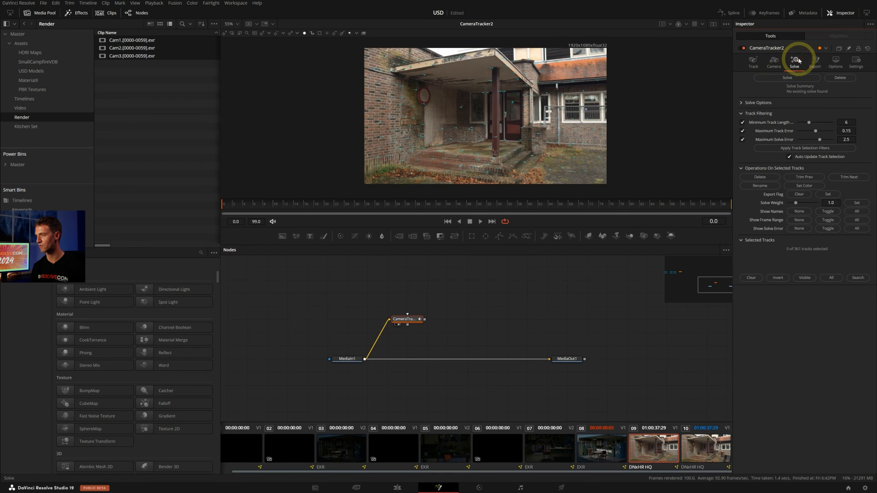
{"action": "left_click", "coordinate": [789, 78]}
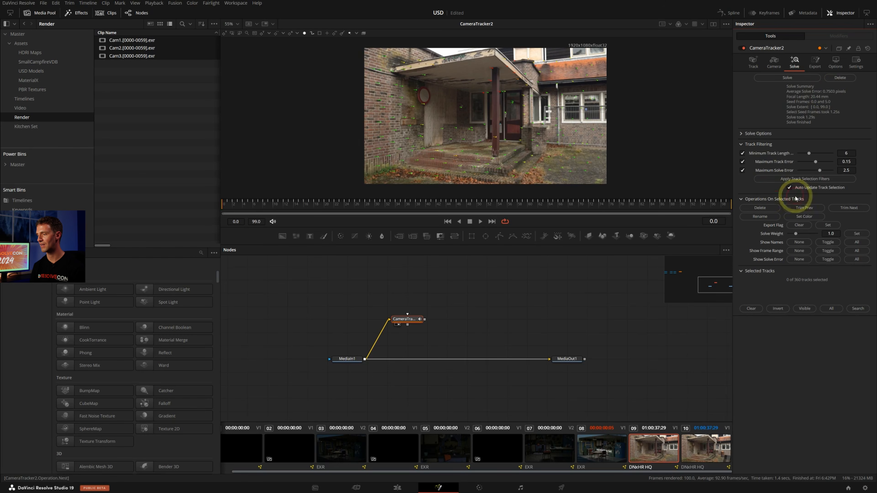
Select the poor tracks with the existing track filters, delete them, and solve the camera again
{"action": "left_click", "coordinate": [788, 179]}
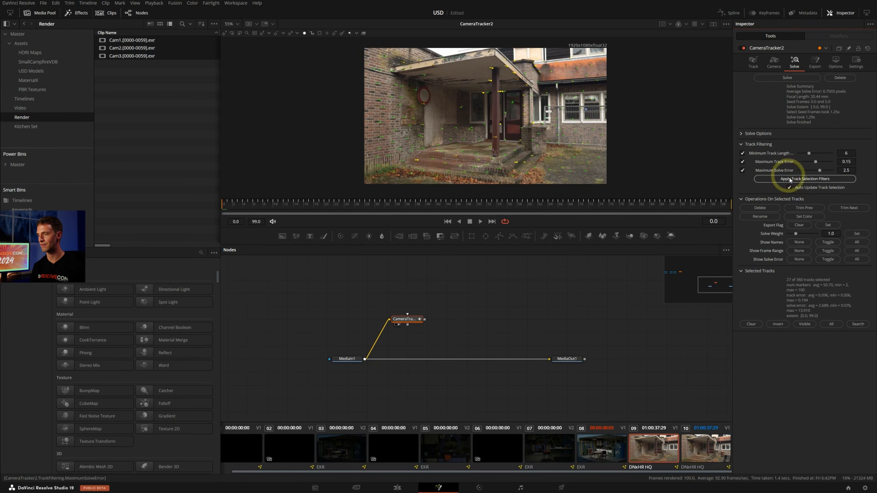
{"action": "left_click", "coordinate": [770, 207]}
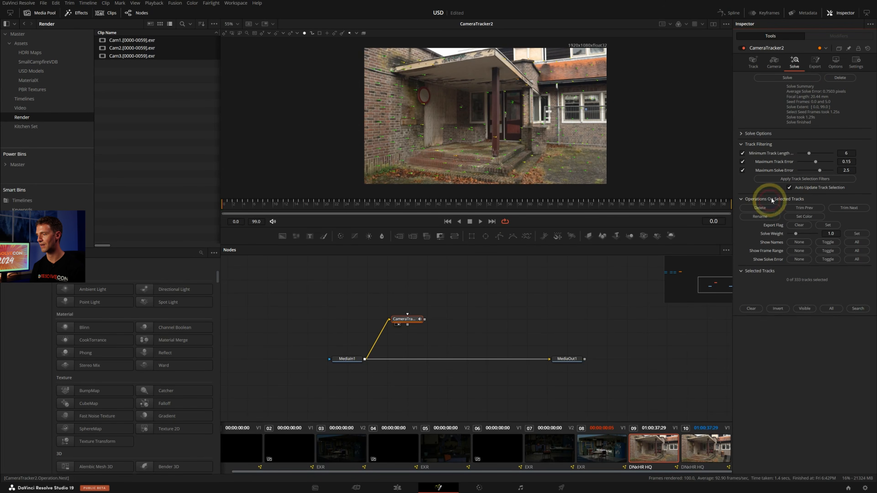
{"action": "left_click", "coordinate": [790, 78]}
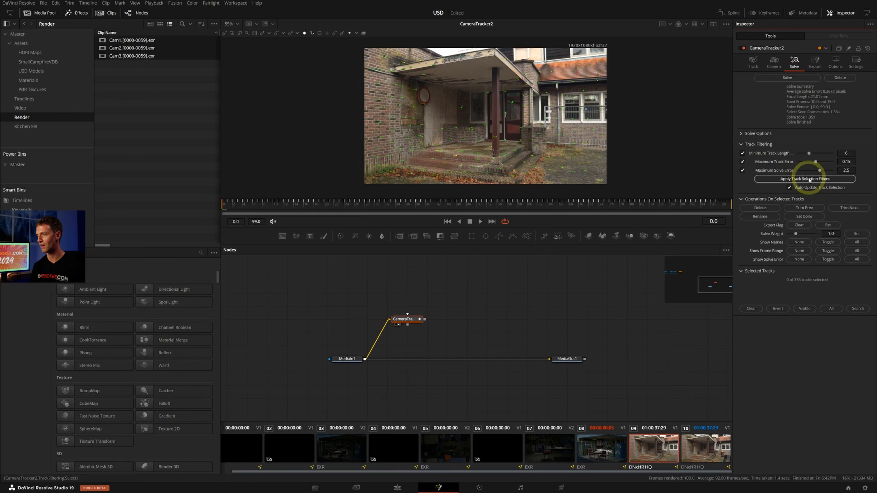
Lower Maximum Solve Error to 0.7, delete the tracks selected by the filters, and re-solve the camera
{"action": "left_click", "coordinate": [788, 180]}
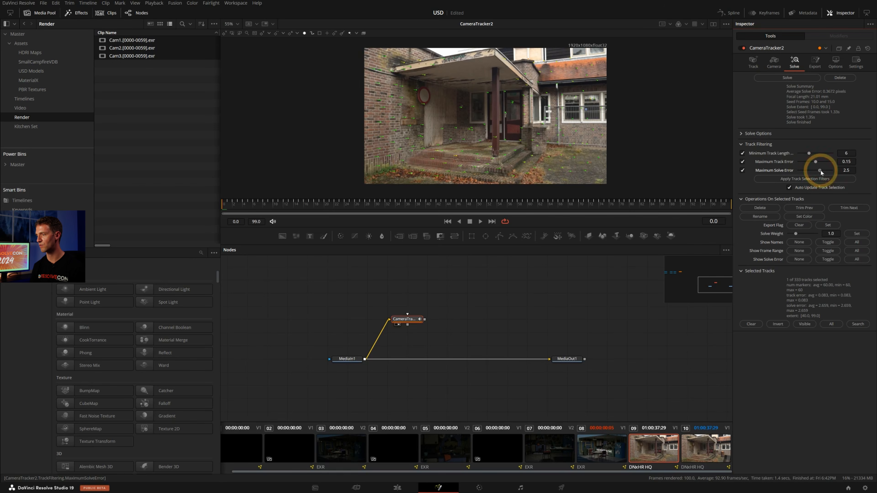
{"action": "left_click_drag", "start_coordinate": [821, 171], "coordinate": [805, 170]}
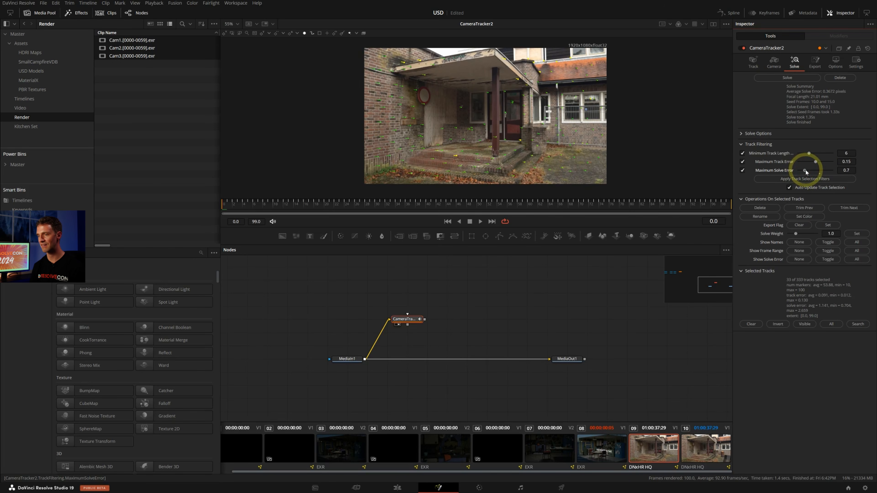
{"action": "left_click", "coordinate": [788, 181]}
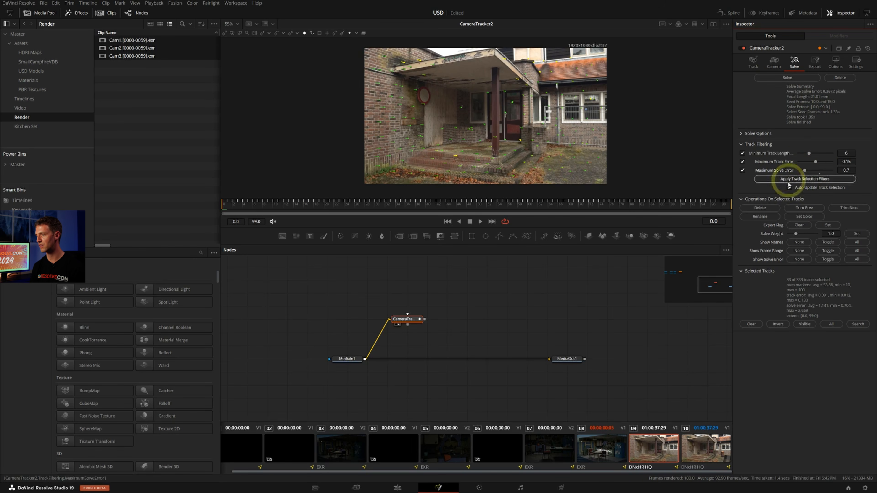
{"action": "left_click", "coordinate": [761, 208]}
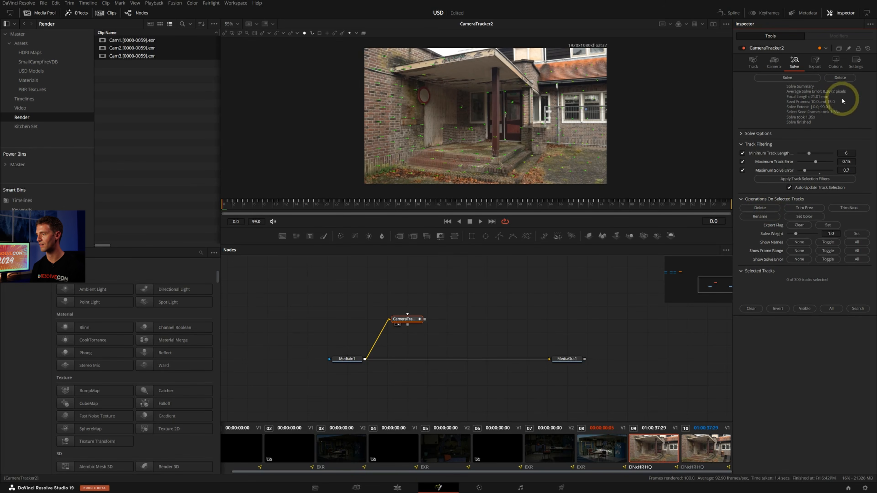
{"action": "left_click", "coordinate": [787, 78]}
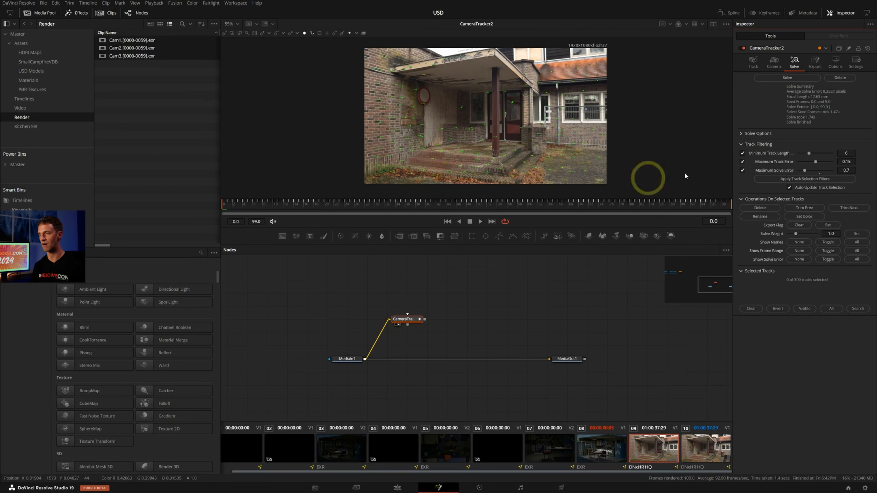
Set the tracker's 3D Scene Transform to Unaligned and set its origin from a track point on the ground beside the entrance steps
{"action": "left_click", "coordinate": [815, 69]}
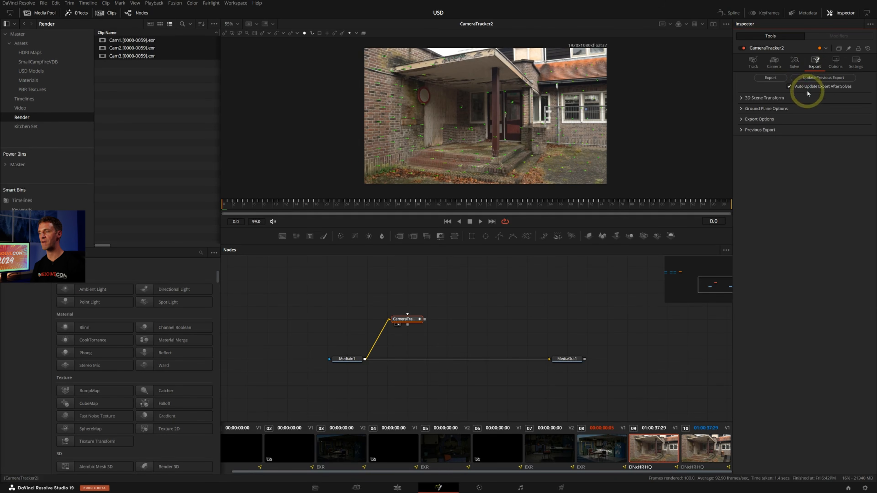
{"action": "left_click", "coordinate": [742, 97]}
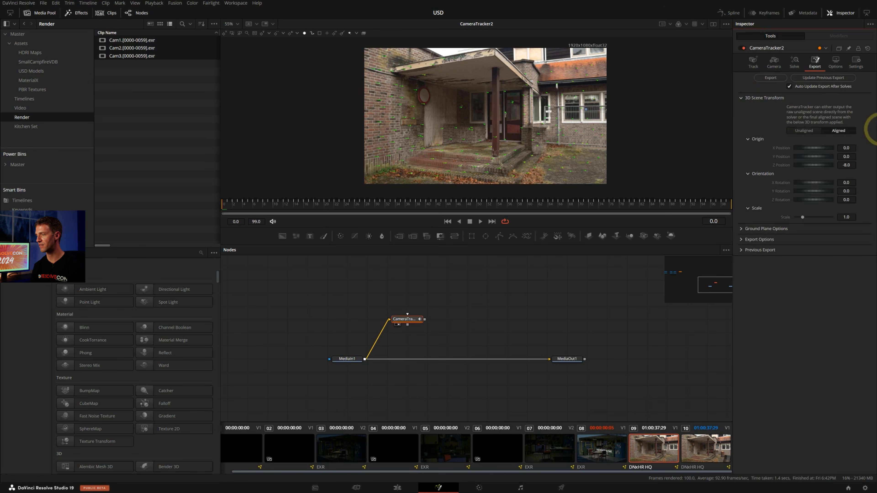
{"action": "left_click", "coordinate": [802, 130]}
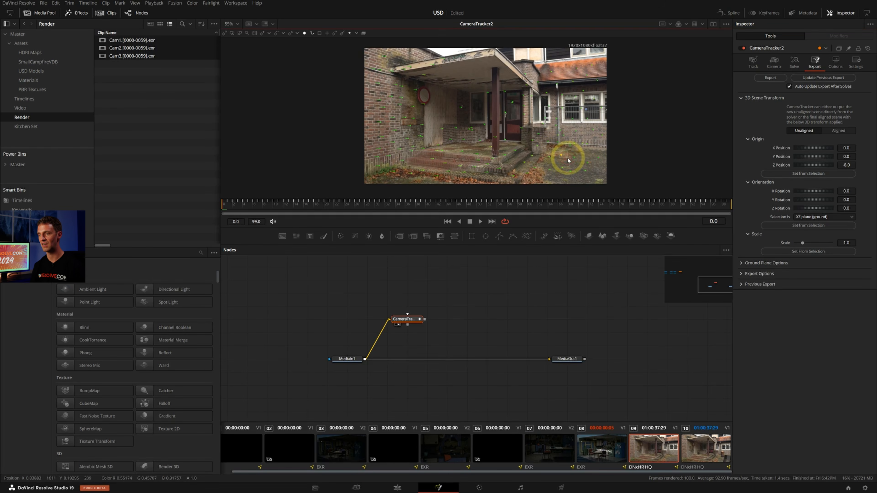
{"action": "scroll", "coordinate": [569, 155], "scroll_direction": "up", "scroll_amount": 4}
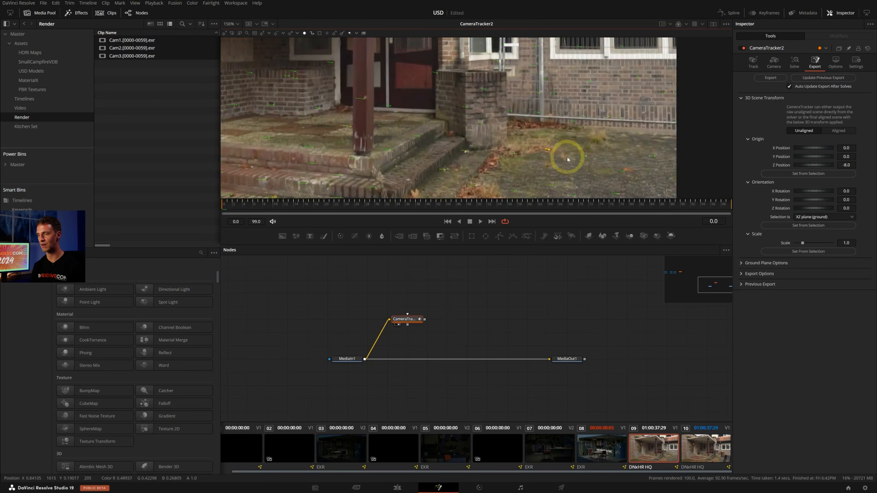
{"action": "left_click", "coordinate": [578, 161]}
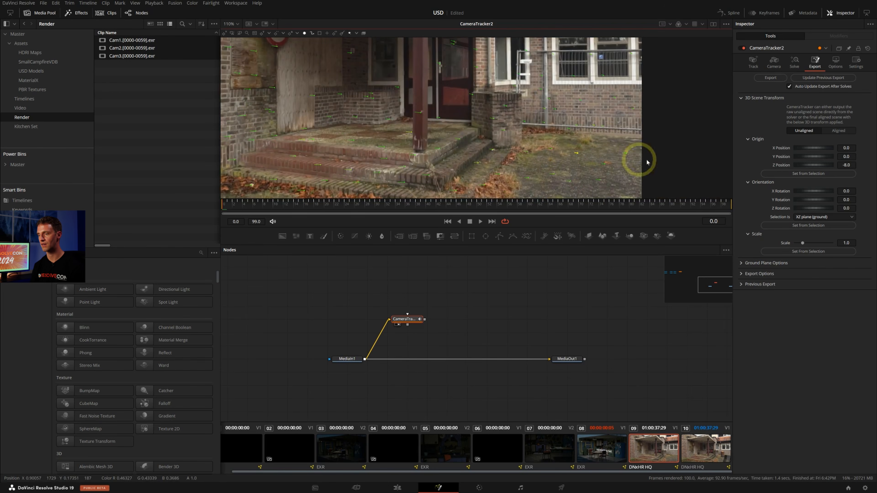
{"action": "left_click", "coordinate": [819, 175]}
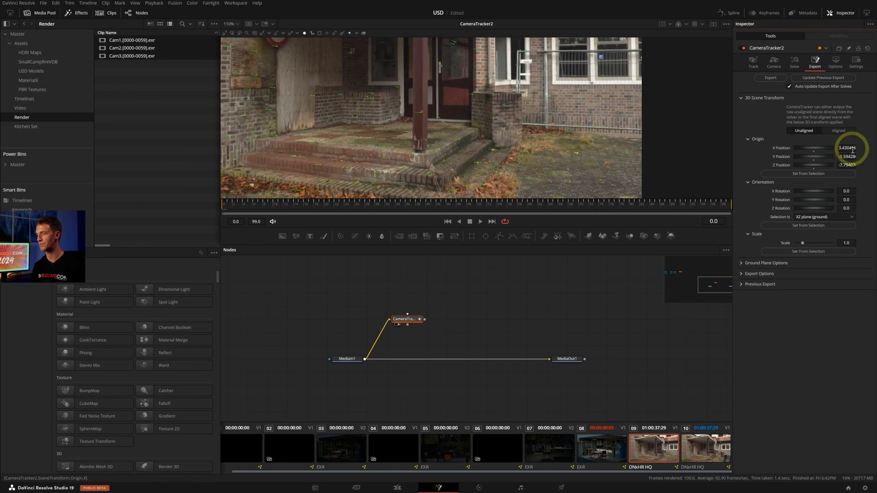
Set the scene orientation from the track points selected on the ground, using the XZ plane (ground), and switch the 3D Scene Transform to Aligned
{"action": "left_click_drag", "start_coordinate": [538, 135], "coordinate": [661, 172]}
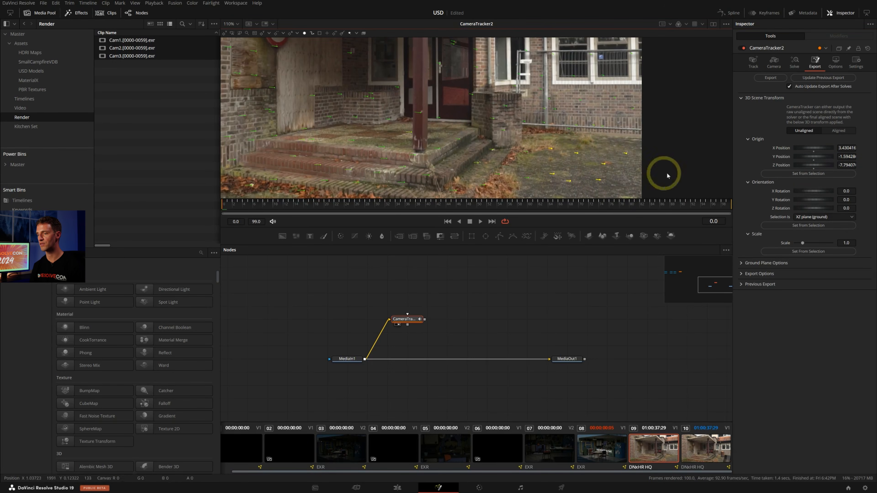
{"action": "left_click", "coordinate": [809, 226]}
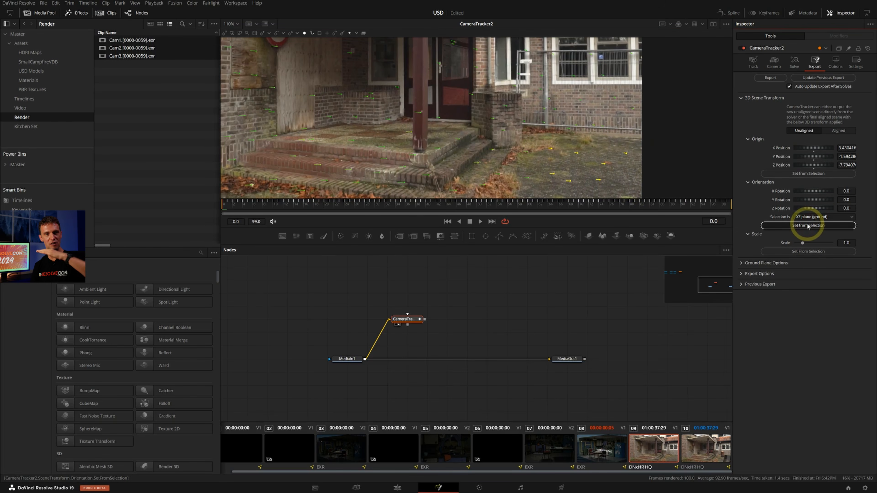
{"action": "left_click", "coordinate": [809, 226]}
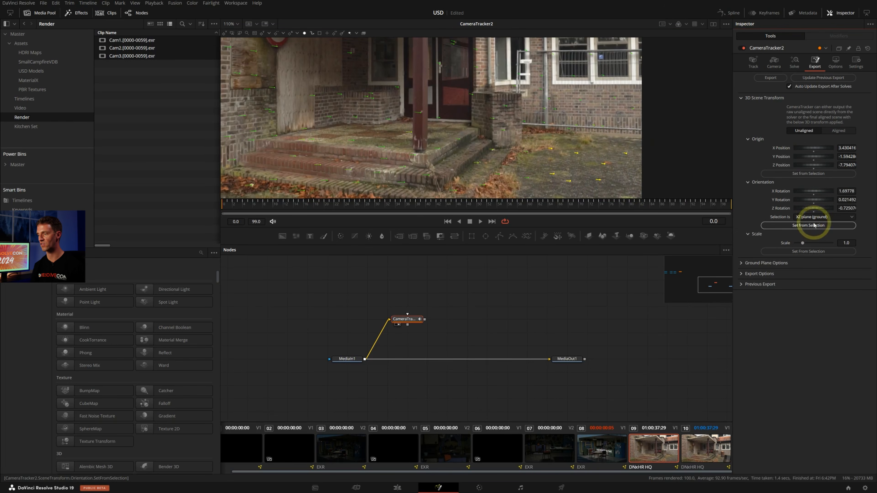
{"action": "left_click", "coordinate": [846, 133]}
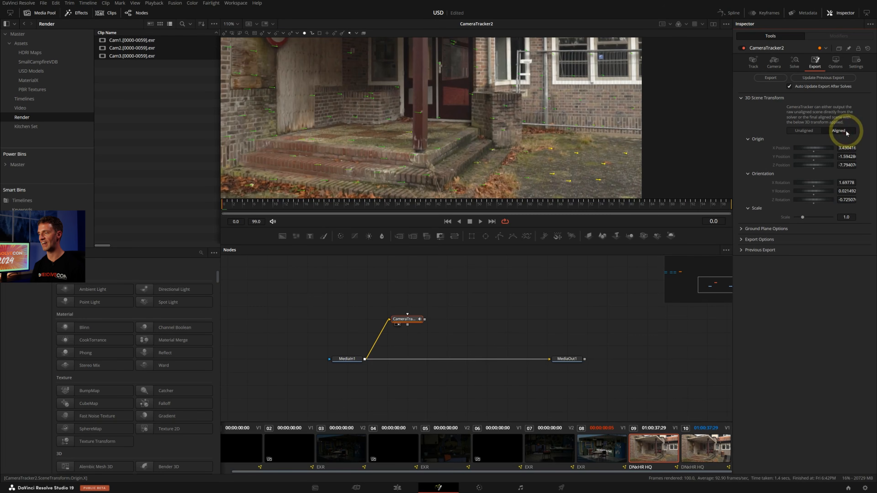
Export the camera tracker's 3D scene and place the exported nodes above the tracker in the node graph
{"action": "left_click", "coordinate": [405, 325]}
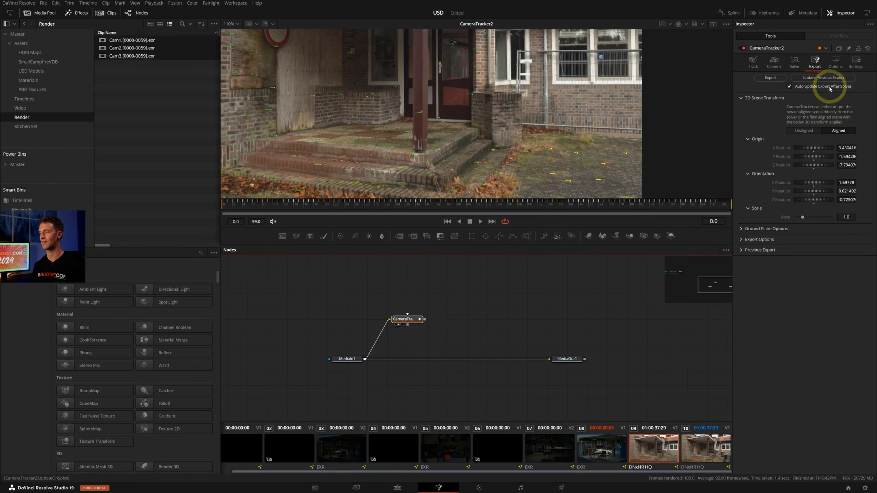
{"action": "left_click", "coordinate": [770, 78]}
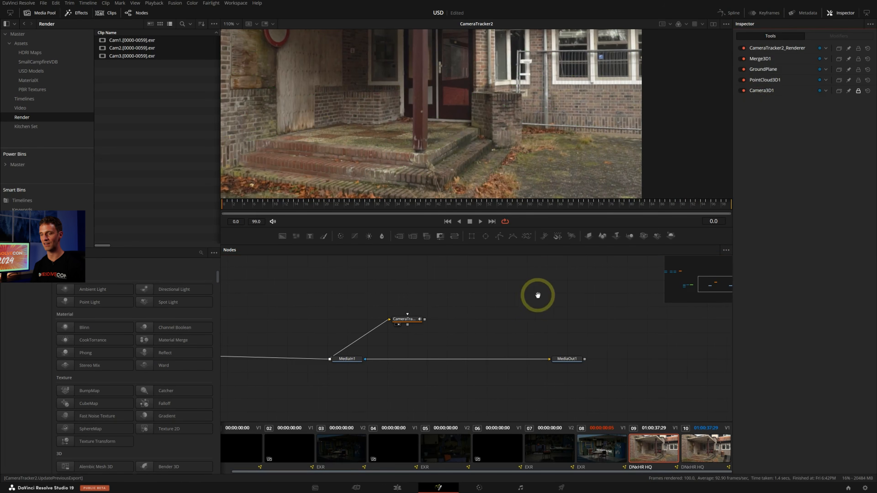
{"action": "middle_click_drag", "start_coordinate": [408, 289], "coordinate": [439, 288]}
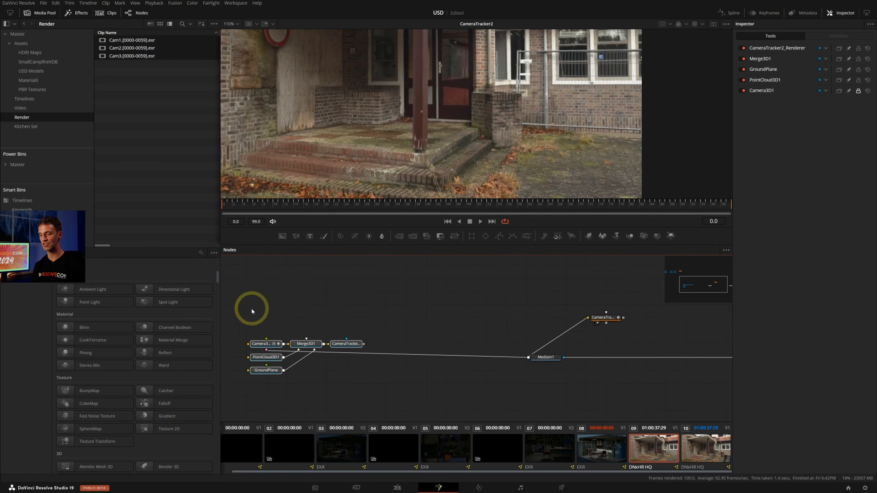
{"action": "left_click_drag", "start_coordinate": [251, 309], "coordinate": [367, 405]}
{"action": "left_click_drag", "start_coordinate": [353, 343], "coordinate": [655, 264]}
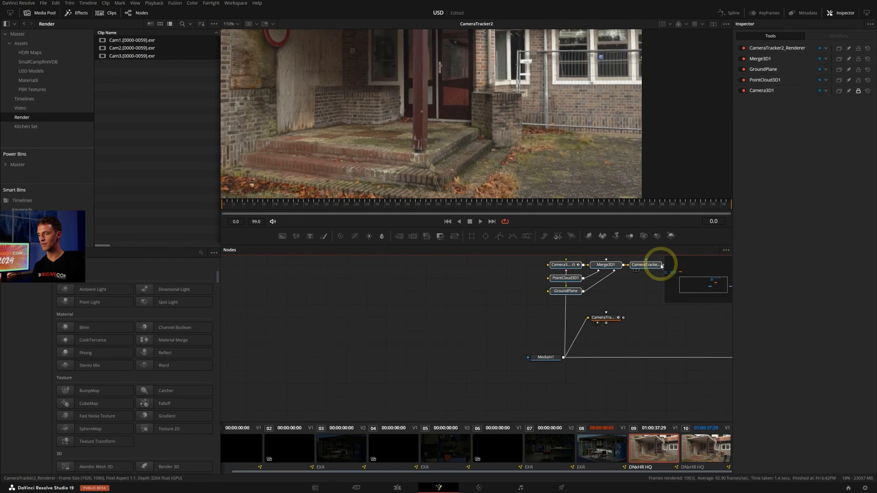
{"action": "middle_click_drag", "start_coordinate": [601, 298], "coordinate": [533, 316]}
View the exported Merge3D scene and inspect the point cloud and ground plane against the footage
{"action": "left_click", "coordinate": [546, 300]}
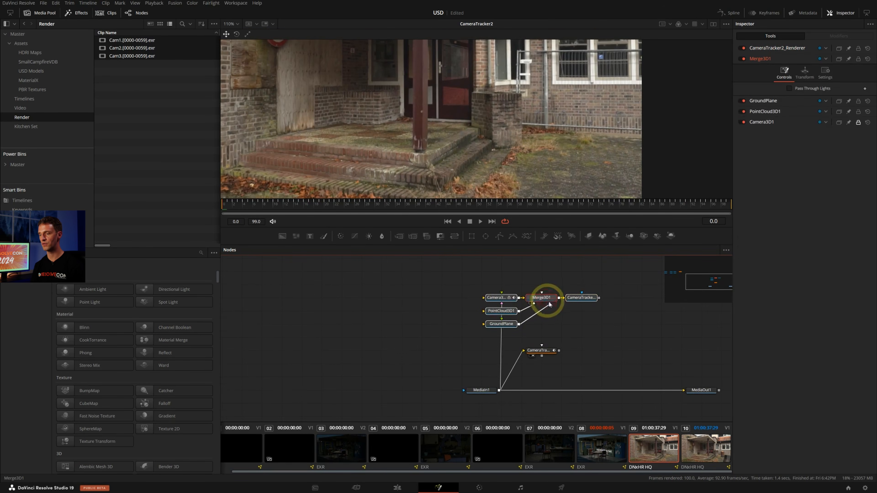
{"action": "key", "text": "2"}
{"action": "middle_click_drag", "start_coordinate": [566, 118], "coordinate": [498, 166], "text": "alt"}
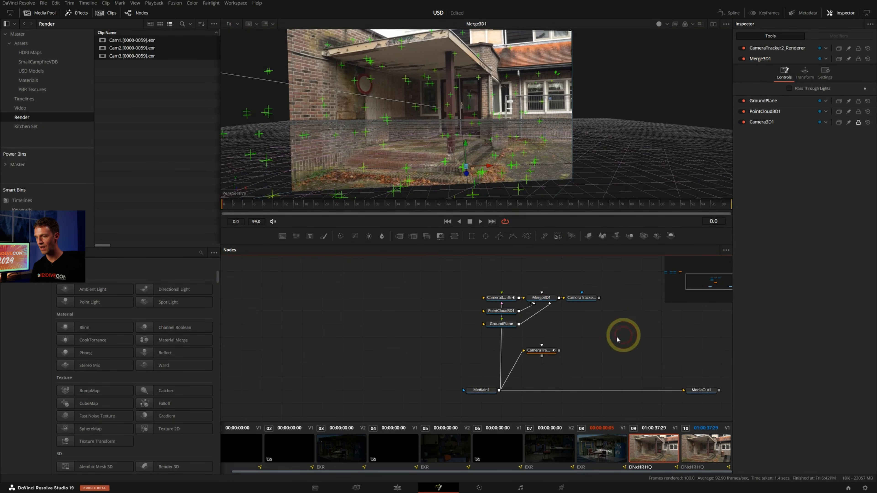
Spread out the exported nodes, moving the ground plane and Camera3D apart and the camera tracker closer to MediaIn
{"action": "left_click_drag", "start_coordinate": [543, 350], "coordinate": [522, 363]}
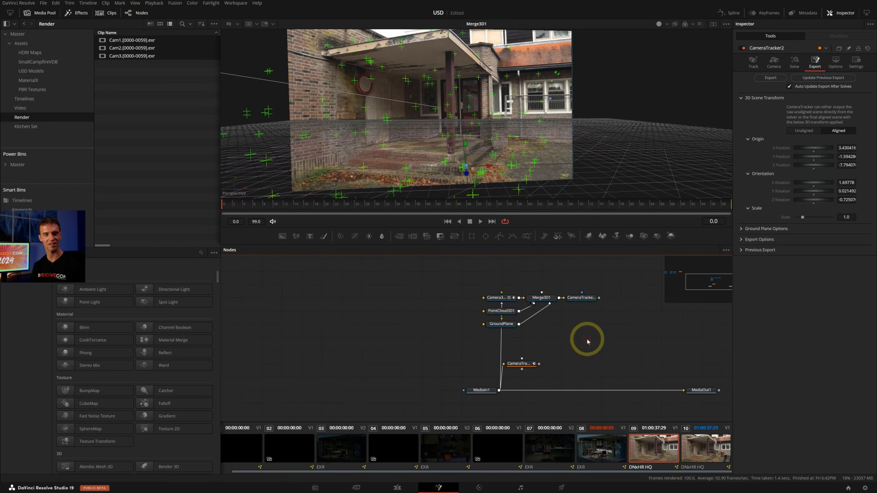
{"action": "left_click_drag", "start_coordinate": [504, 324], "coordinate": [525, 323]}
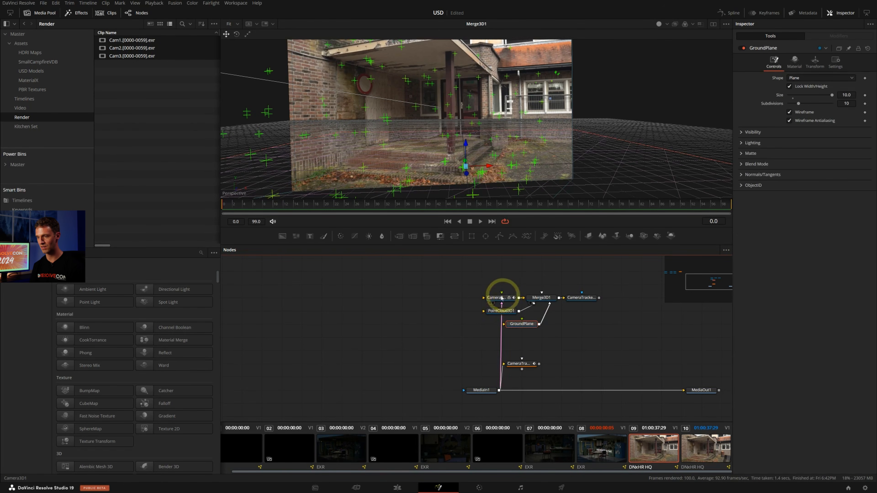
{"action": "left_click_drag", "start_coordinate": [499, 298], "coordinate": [585, 338]}
{"action": "left_click_drag", "start_coordinate": [526, 364], "coordinate": [504, 366]}
{"action": "left_click", "coordinate": [503, 365]}
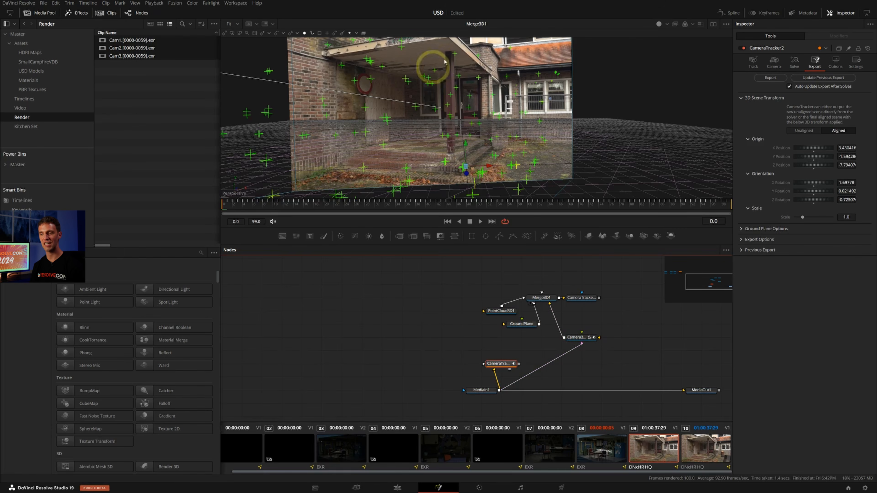
Disconnect the MediaIn footage from the exported Camera3D node's image input
{"action": "left_click_drag", "start_coordinate": [579, 348], "coordinate": [597, 349]}
{"action": "left_click", "coordinate": [581, 337]}
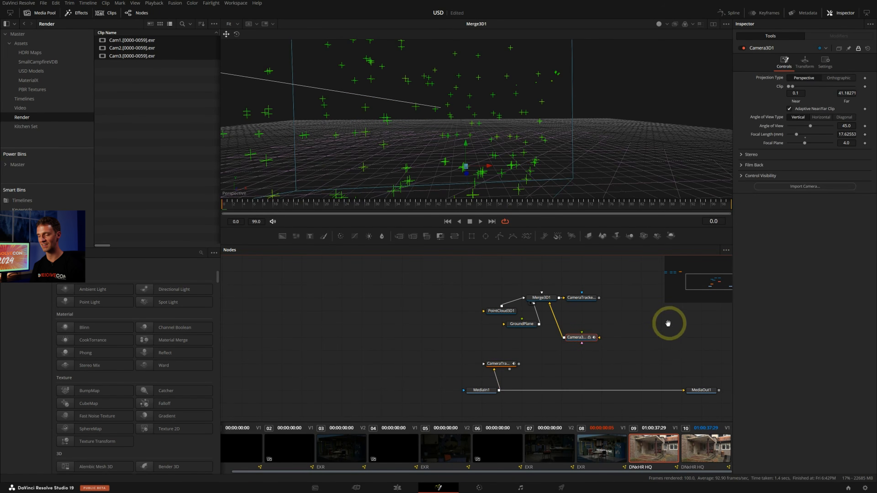
{"action": "middle_click_drag", "start_coordinate": [667, 321], "coordinate": [597, 307]}
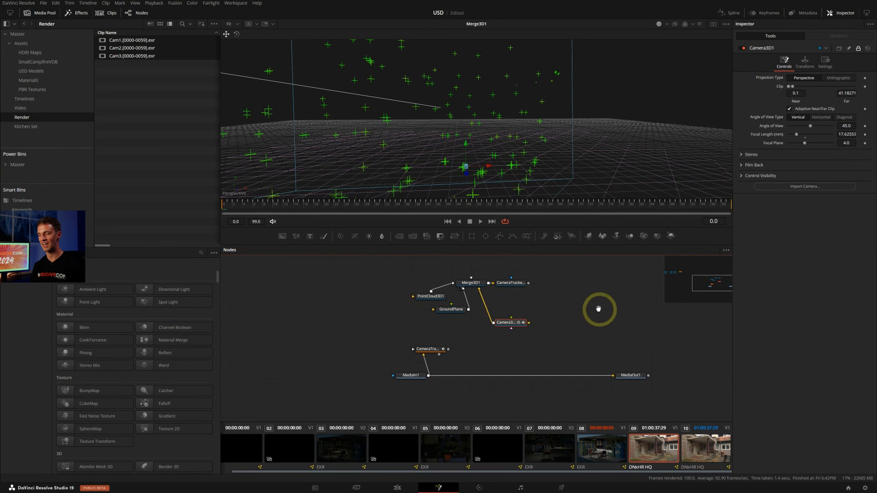
{"action": "left_click", "coordinate": [572, 356]}
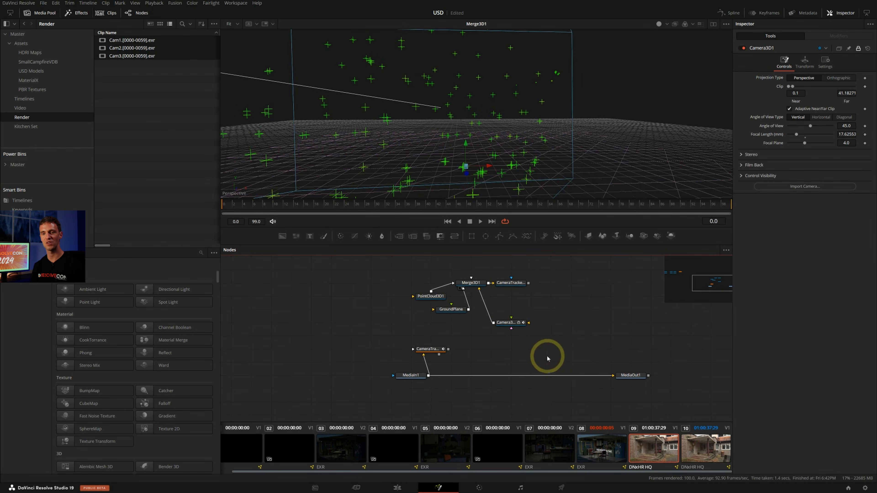
Find the existing barrel stove uLoader, preview it, and move it below the exported Camera3D node
{"action": "left_click", "coordinate": [37, 72]}
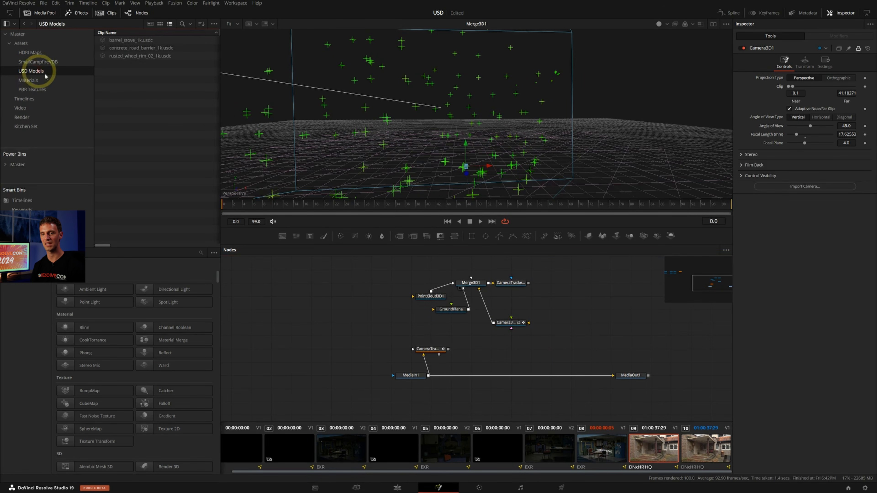
{"action": "left_click", "coordinate": [672, 273]}
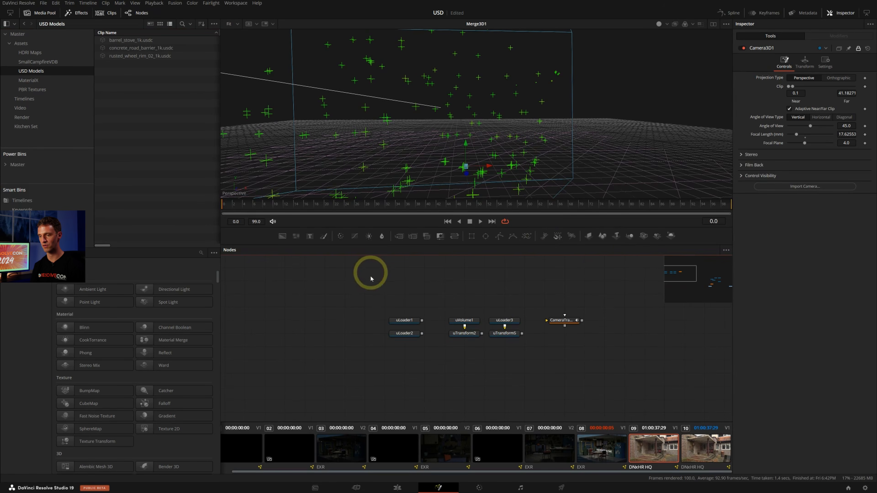
{"action": "left_click", "coordinate": [407, 320]}
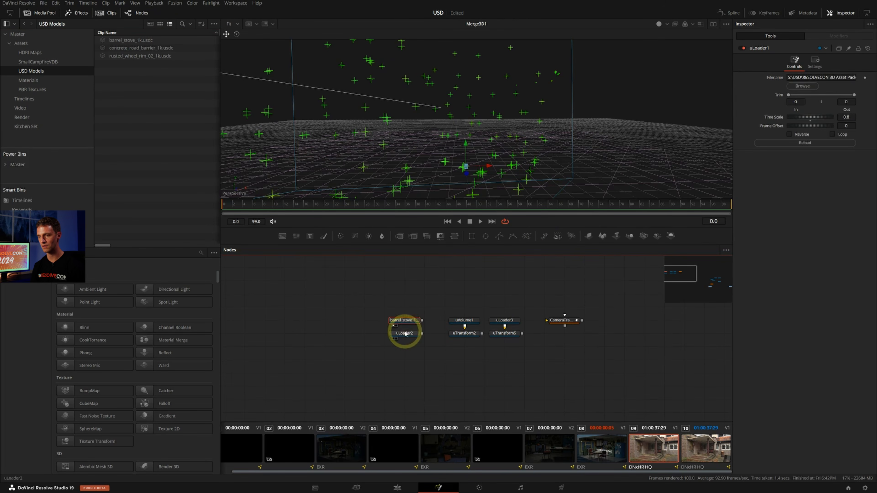
{"action": "key", "text": "1"}
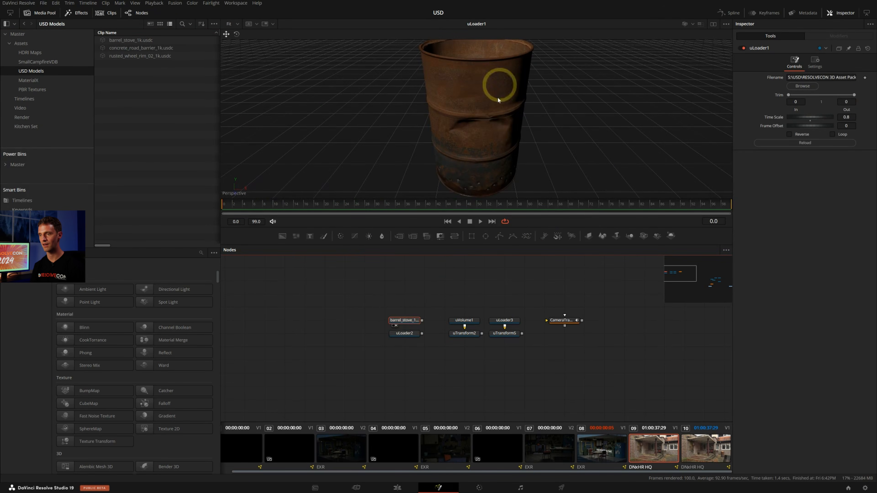
{"action": "left_click_drag", "start_coordinate": [416, 321], "coordinate": [644, 348]}
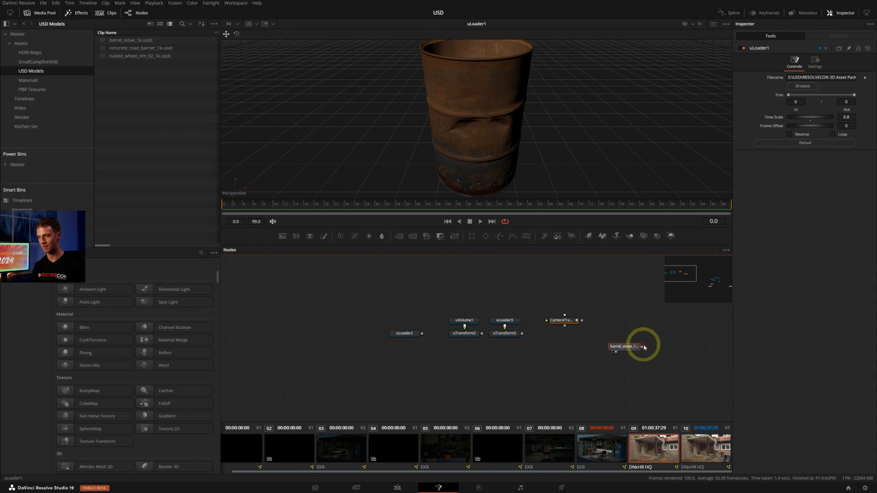
{"action": "key", "text": "Delete"}
{"action": "left_click_drag", "start_coordinate": [707, 287], "coordinate": [713, 286]}
{"action": "key", "text": "ctrl+z"}
{"action": "left_click_drag", "start_coordinate": [618, 300], "coordinate": [546, 315]}
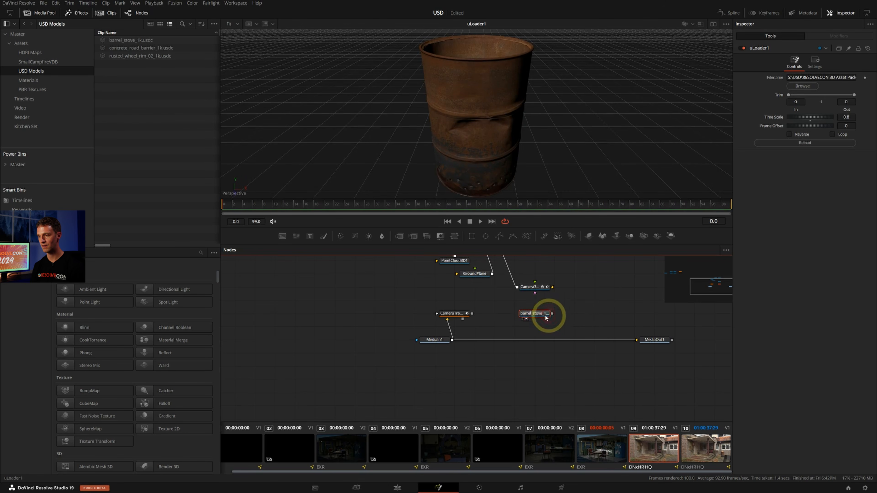
Add a uMerge after the barrel stove loader and connect the exported Camera3D node to it
{"action": "key", "text": "shift+space"}
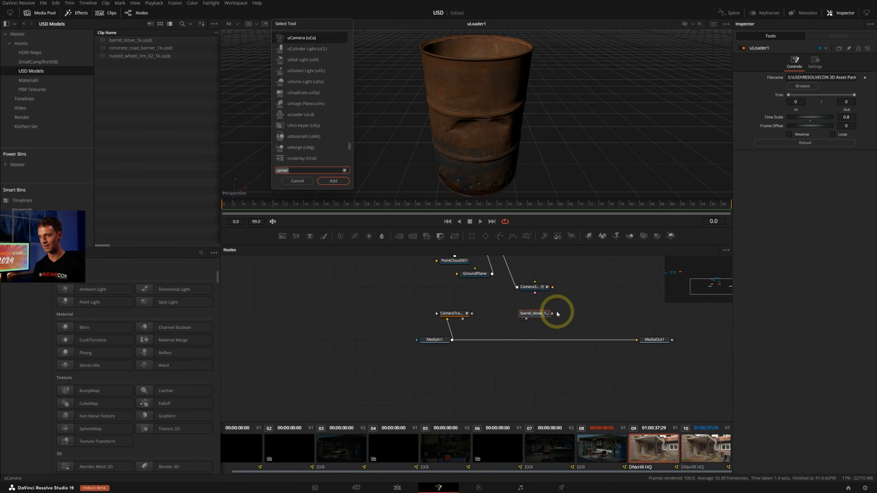
{"action": "type", "text": "umerge"}
{"action": "key", "text": "Return"}
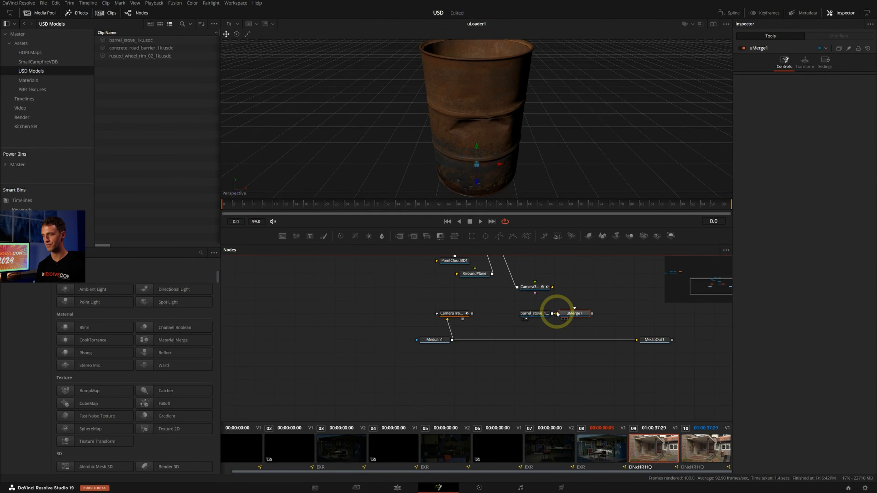
{"action": "left_click_drag", "start_coordinate": [573, 313], "coordinate": [614, 313]}
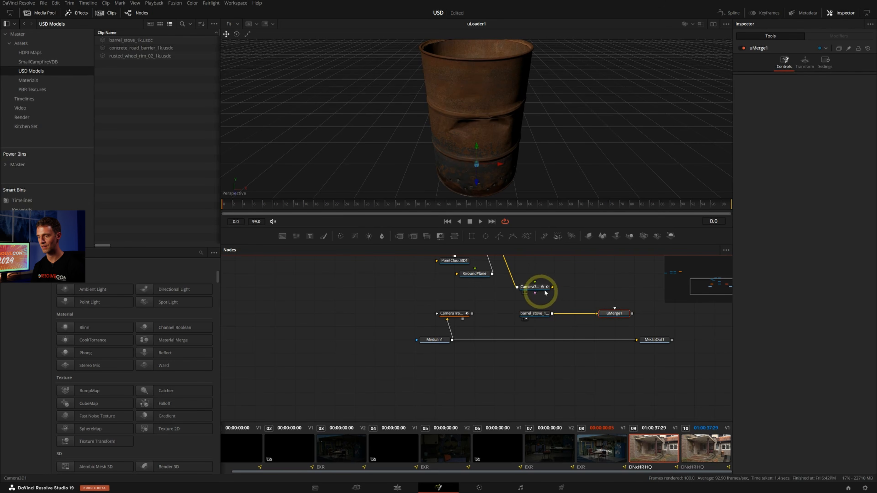
{"action": "left_click_drag", "start_coordinate": [544, 293], "coordinate": [559, 266]}
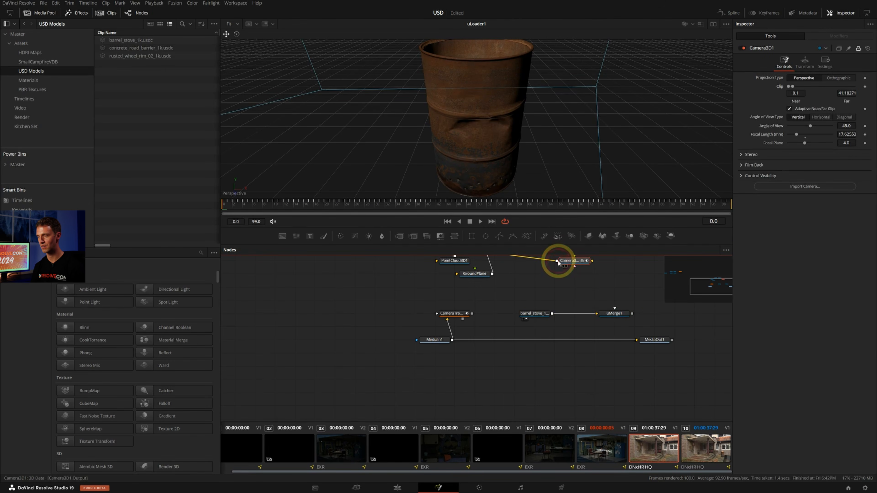
{"action": "left_click", "coordinate": [621, 314]}
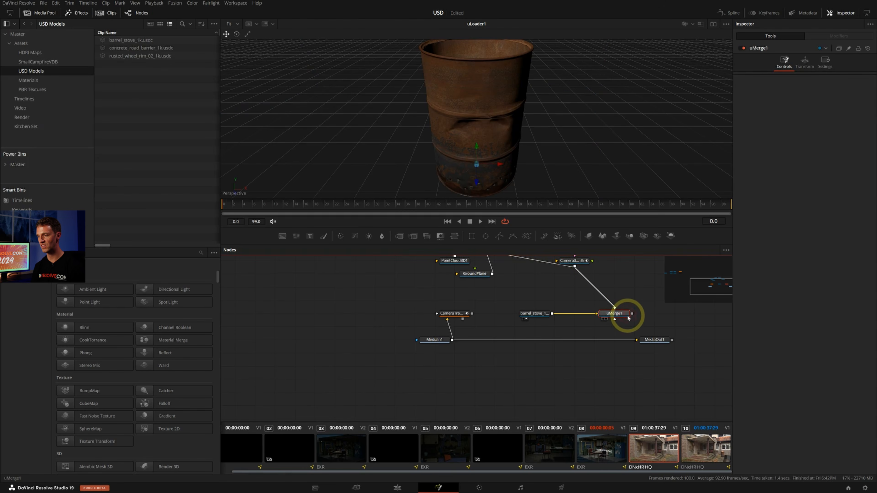
Add a uRenderer after the uMerge node
{"action": "key", "text": "shift+space"}
{"action": "type", "text": "umerg"}
{"action": "key", "text": "BackSpace"}
{"action": "key", "text": "BackSpace"}
{"action": "key", "text": "BackSpace"}
{"action": "key", "text": "BackSpace"}
{"action": "type", "text": "ren"}
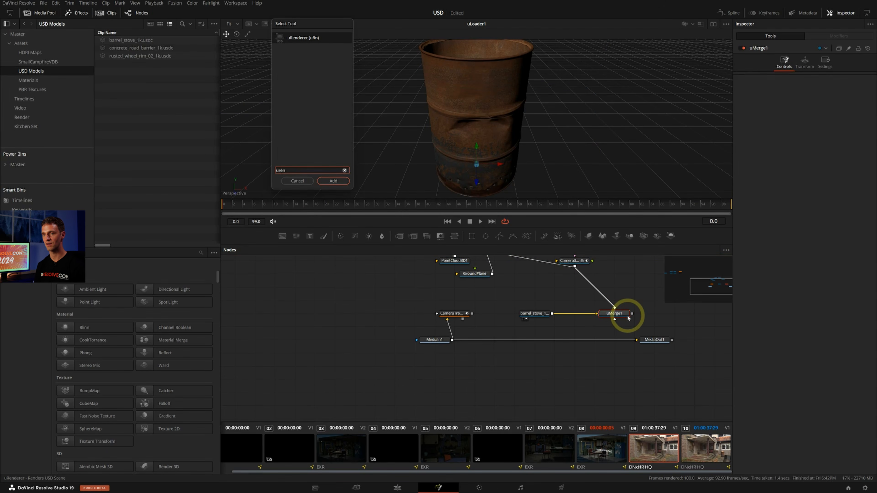
{"action": "key", "text": "Return"}
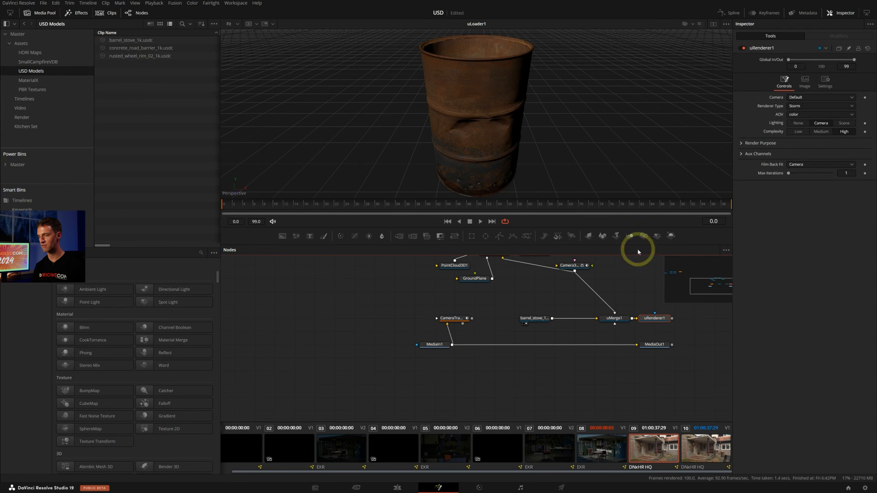
Space out the MediaOut and uRenderer nodes, and play back the uRenderer output in the viewer
{"action": "middle_click_drag", "start_coordinate": [579, 315], "coordinate": [381, 315]}
{"action": "left_click_drag", "start_coordinate": [451, 344], "coordinate": [551, 343]}
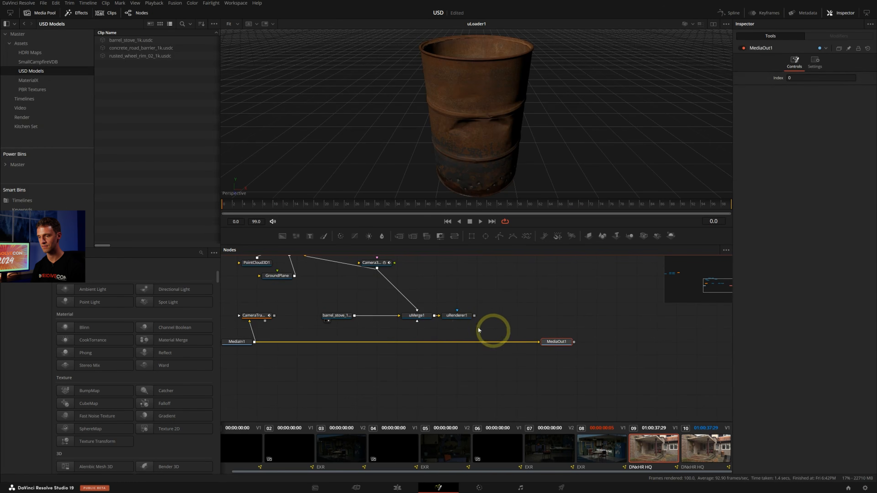
{"action": "left_click_drag", "start_coordinate": [465, 316], "coordinate": [484, 315]}
{"action": "key", "text": "1"}
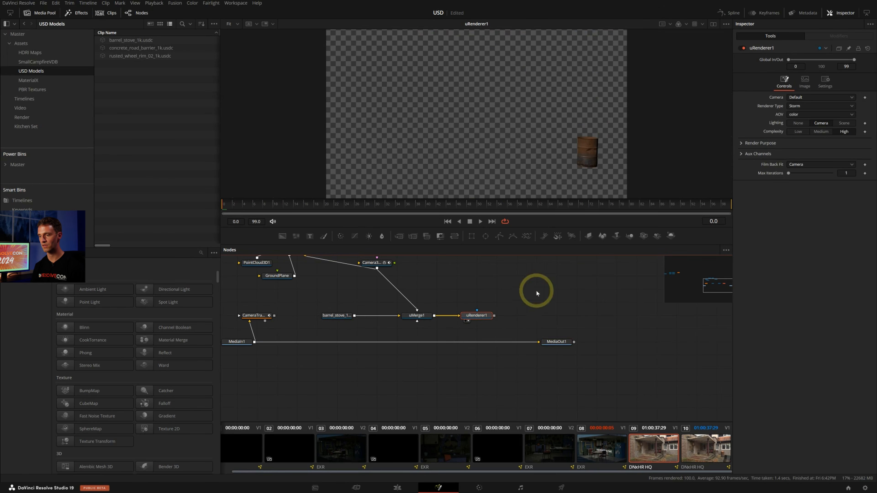
{"action": "key", "text": "space"}
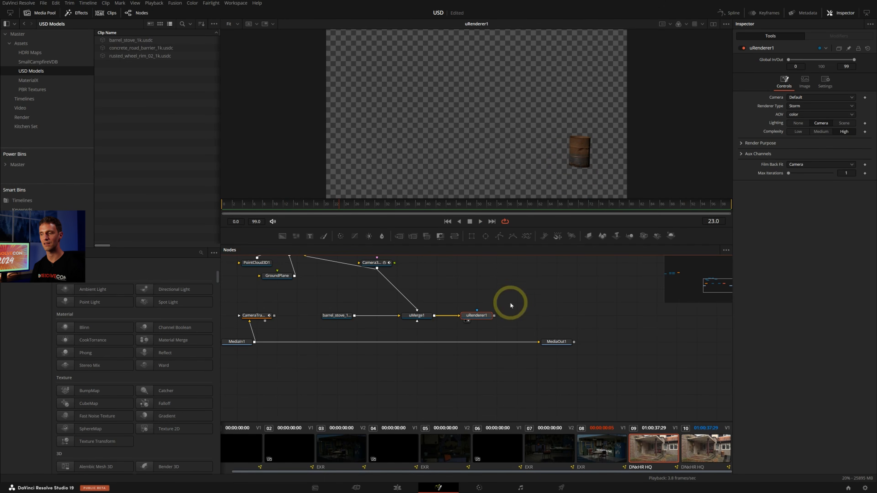
Insert a Merge between MediaIn and MediaOut, and feed the uRenderer output into its foreground
{"action": "middle_click_drag", "start_coordinate": [532, 302], "coordinate": [562, 288]}
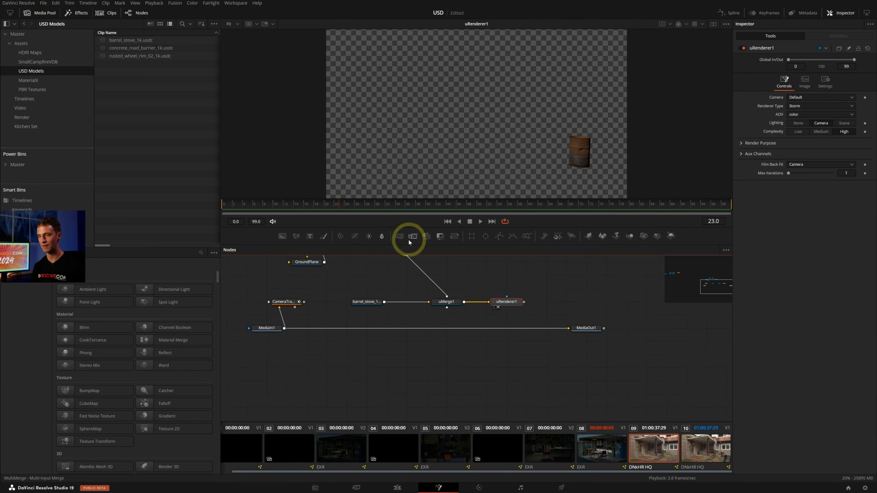
{"action": "left_click_drag", "start_coordinate": [409, 242], "coordinate": [501, 329]}
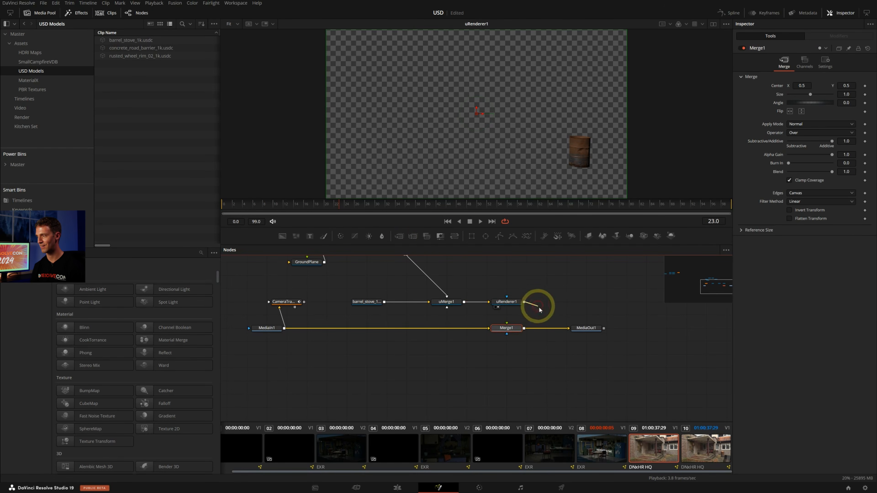
{"action": "left_click", "coordinate": [587, 327]}
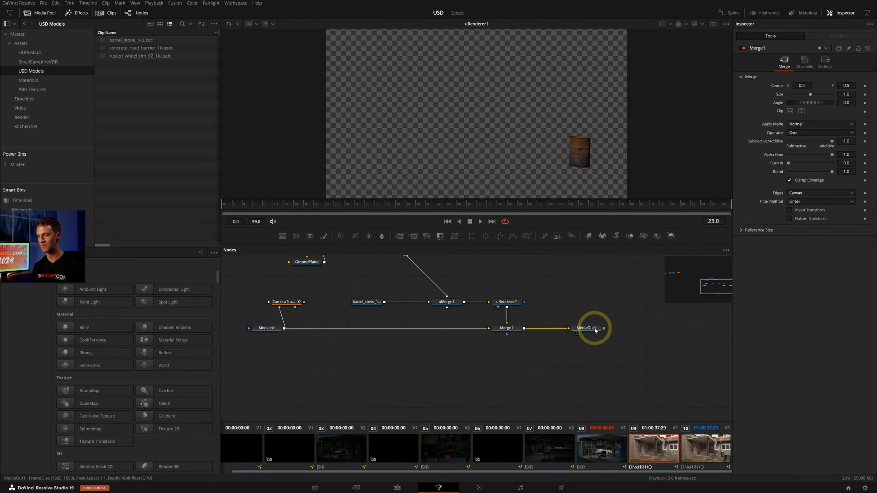
Play back the MediaOut1 composite and examine up close how the barrel sits on the ground
{"action": "key", "text": "1"}
{"action": "key", "text": "space"}
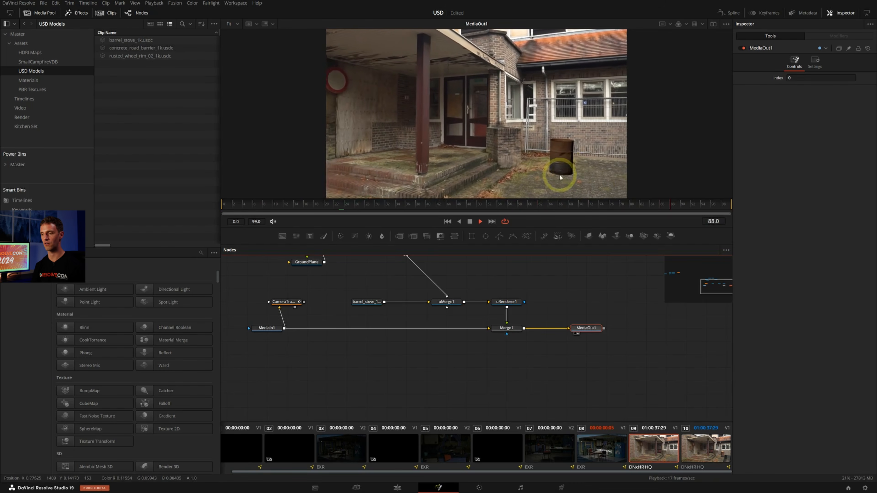
{"action": "scroll", "coordinate": [575, 175], "scroll_direction": "up", "scroll_amount": 10}
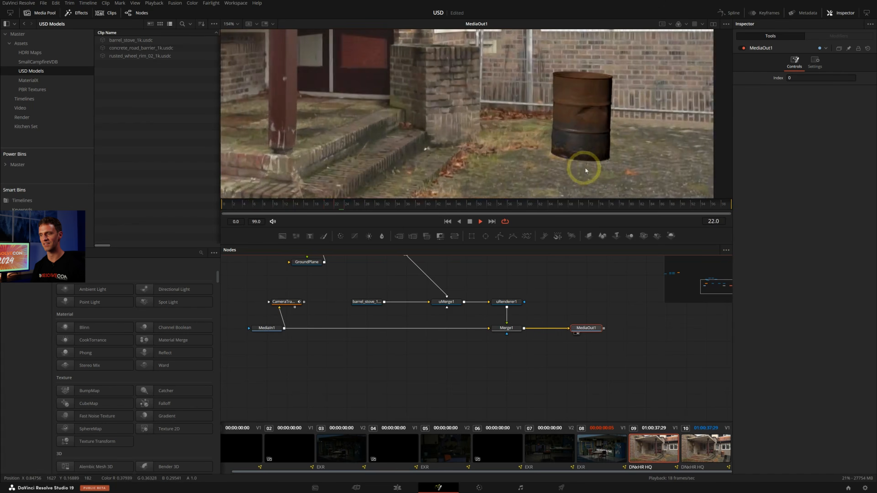
{"action": "scroll", "coordinate": [580, 142], "scroll_direction": "down", "scroll_amount": 5}
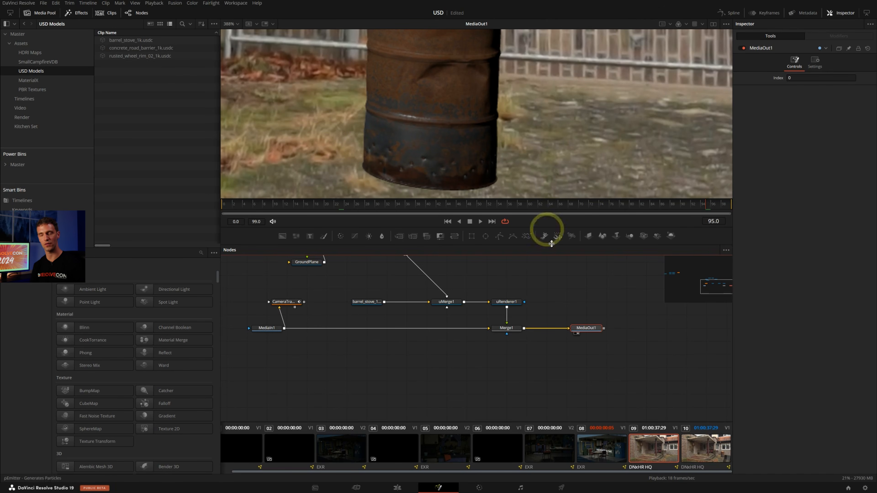
Move the MediaOut1 node farther away from Merge1 to free up space in the node graph
{"action": "middle_click_drag", "start_coordinate": [593, 299], "coordinate": [584, 315]}
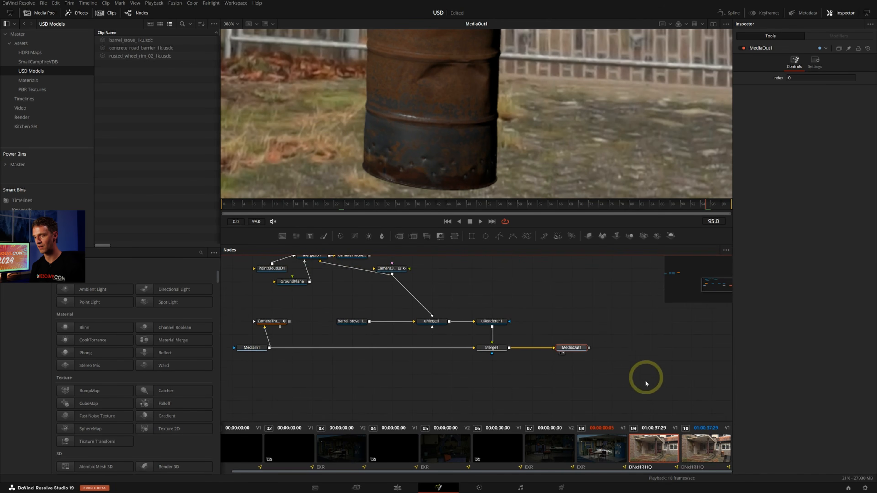
{"action": "left_click_drag", "start_coordinate": [579, 350], "coordinate": [646, 351]}
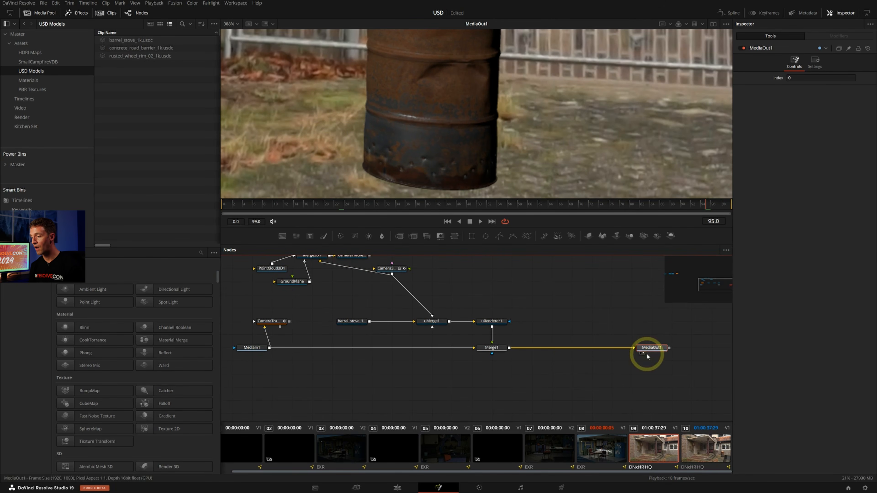
Preview the concrete road barrier loader and the fire volume's uTransform2 from the separate node group, playing back the volume
{"action": "key", "text": "ctrl+f"}
{"action": "middle_click_drag", "start_coordinate": [431, 276], "coordinate": [662, 340]}
{"action": "middle_click_drag", "start_coordinate": [417, 285], "coordinate": [562, 333]}
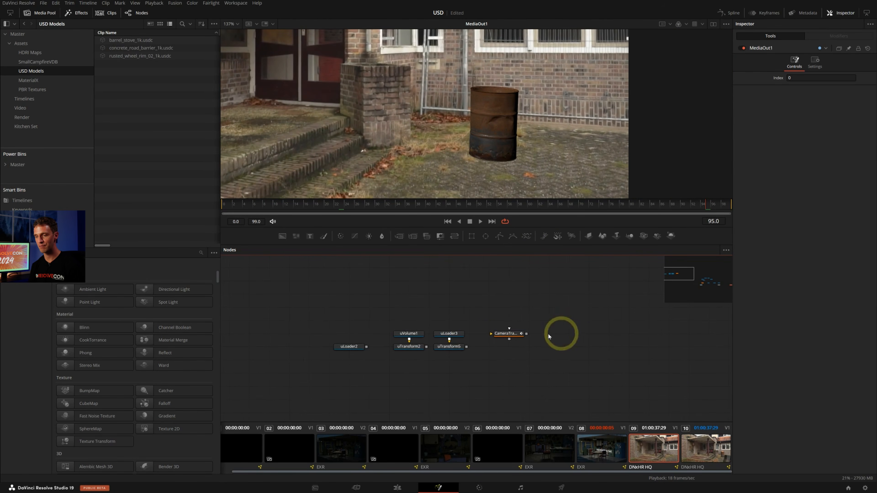
{"action": "left_click", "coordinate": [351, 348]}
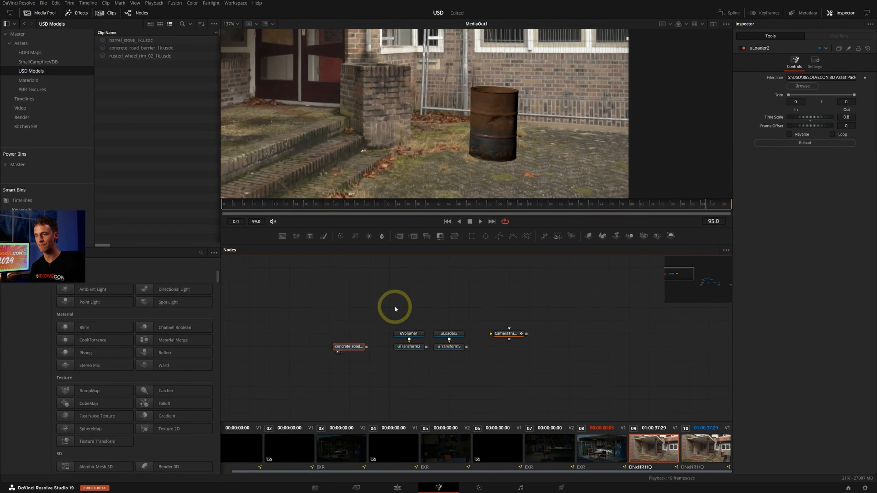
{"action": "key", "text": "1"}
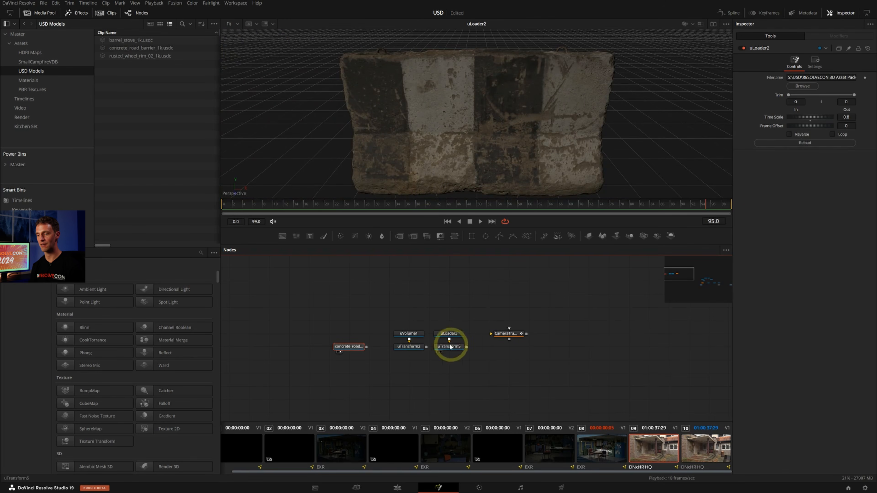
{"action": "left_click", "coordinate": [416, 349]}
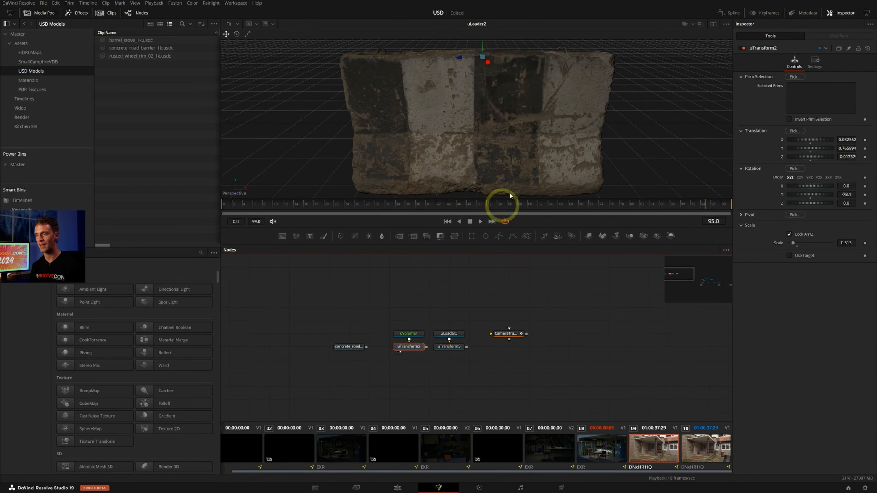
{"action": "key", "text": "1"}
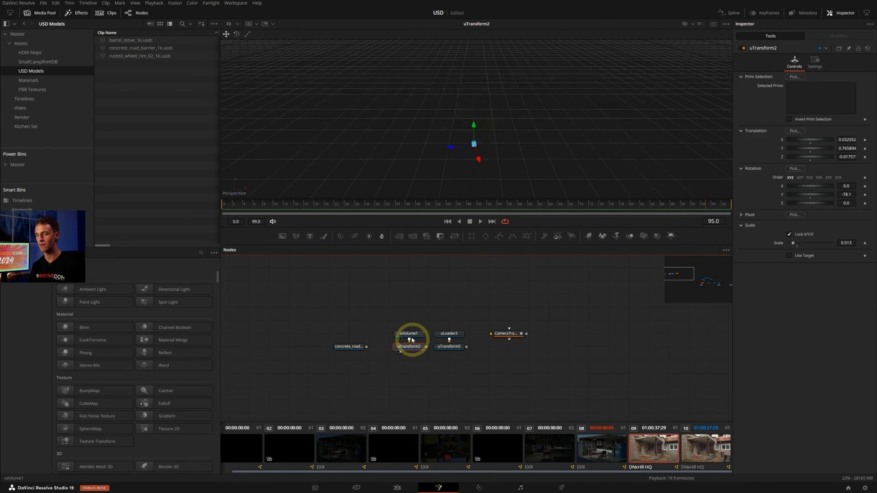
{"action": "left_click", "coordinate": [479, 222]}
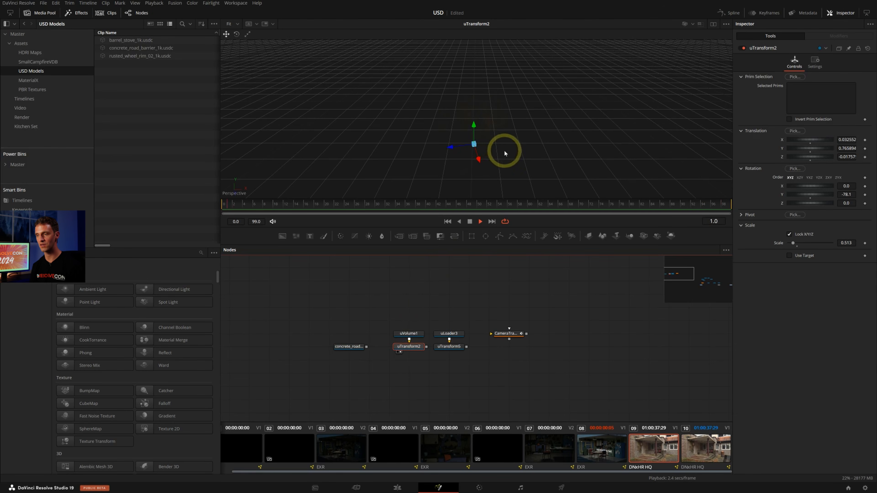
{"action": "scroll", "coordinate": [496, 142], "scroll_direction": "down", "scroll_amount": 3, "text": "ctrl"}
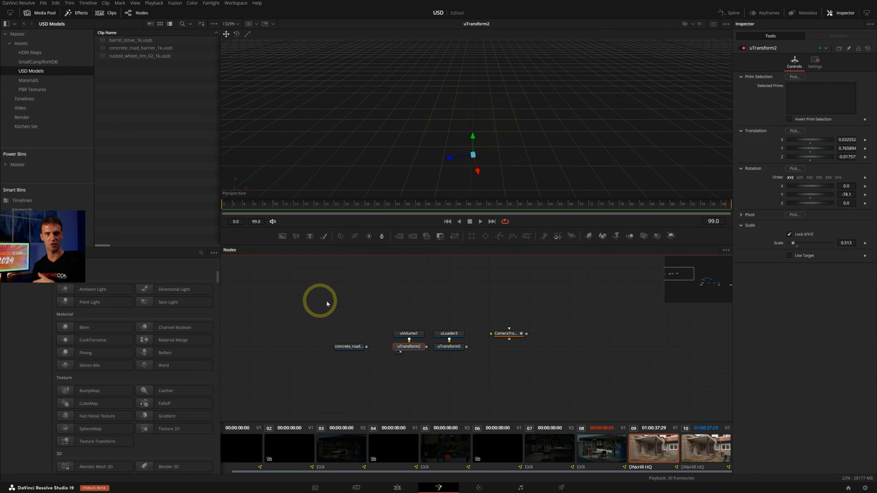
Cut the concrete road barrier loader, uVolume1 and uTransform2 from the separate node group and paste them near uMerge1
{"action": "left_click_drag", "start_coordinate": [323, 310], "coordinate": [407, 356]}
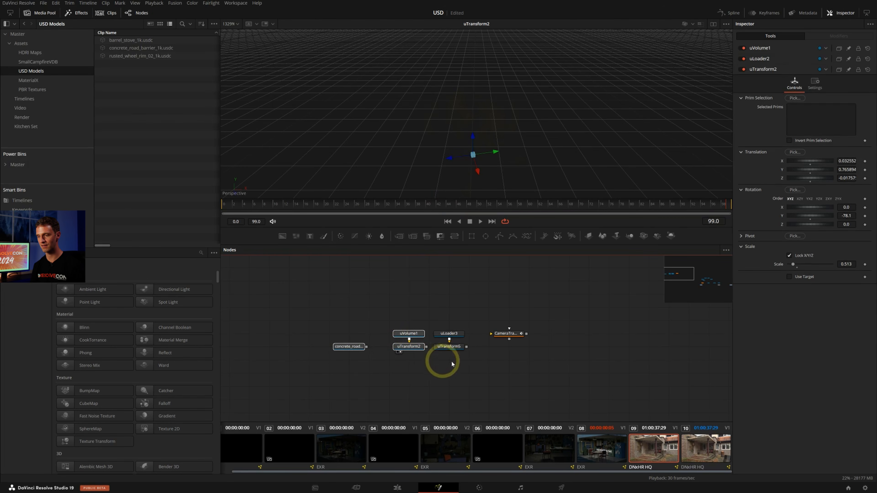
{"action": "key", "text": "Delete"}
{"action": "left_click_drag", "start_coordinate": [683, 279], "coordinate": [711, 287]}
{"action": "left_click", "coordinate": [383, 341]}
{"action": "key", "text": "ctrl+v"}
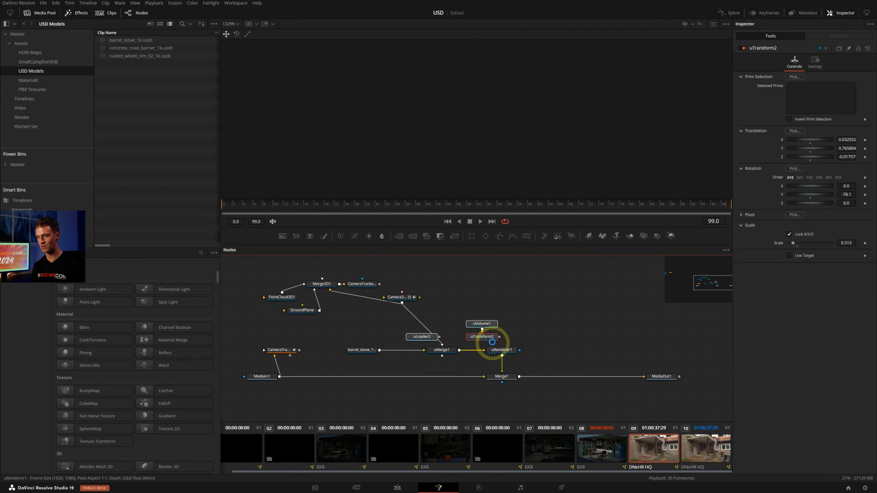
Connect the concrete barrier loader and uTransform2 to uMerge1, and view the merged 3D scene around the barrel
{"action": "left_click_drag", "start_coordinate": [482, 333], "coordinate": [451, 349]}
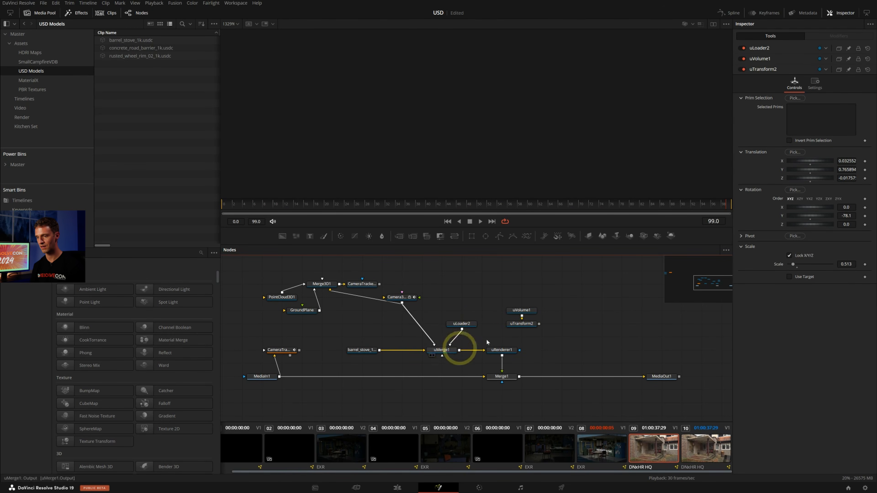
{"action": "left_click_drag", "start_coordinate": [538, 323], "coordinate": [453, 352]}
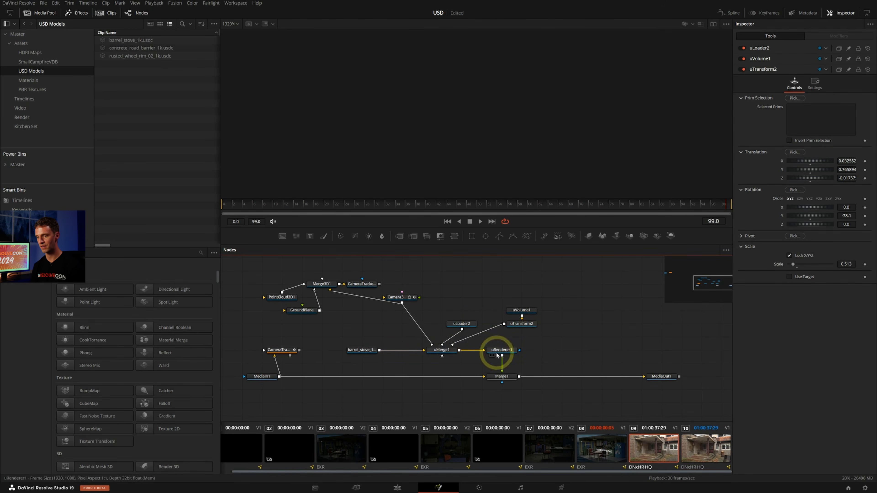
{"action": "left_click", "coordinate": [451, 352]}
{"action": "key", "text": "2"}
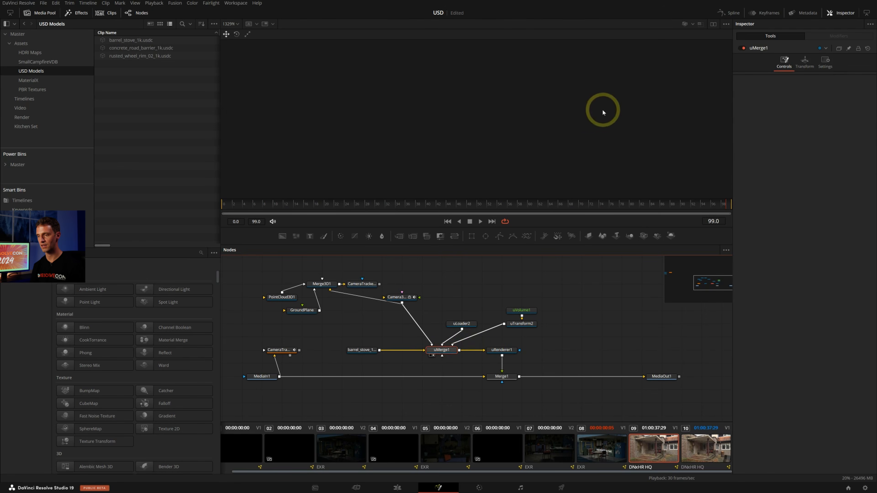
{"action": "left_click", "coordinate": [595, 130]}
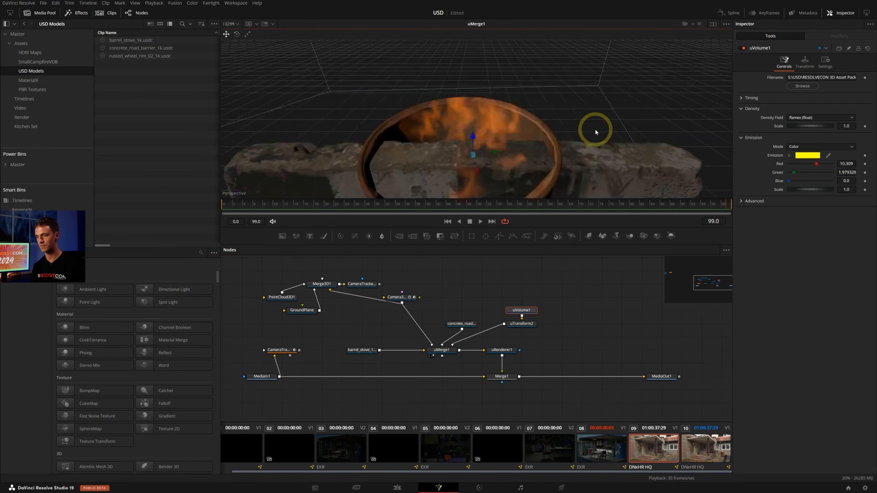
{"action": "scroll", "coordinate": [587, 129], "scroll_direction": "down", "scroll_amount": 5, "text": "ctrl"}
{"action": "middle_click_drag", "start_coordinate": [580, 130], "coordinate": [518, 124], "text": "alt"}
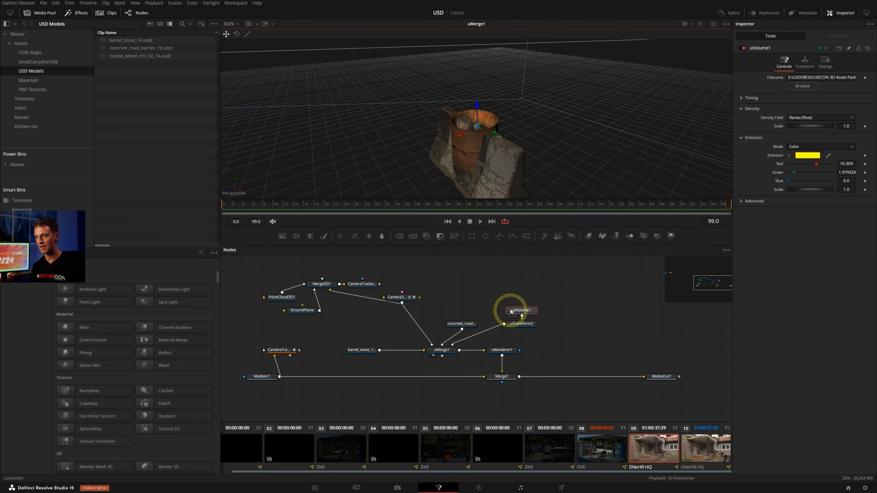
Move the barrier loader node up for space, and raise the fire volume to a Y translation of about 0.837 in uTransform2
{"action": "left_click_drag", "start_coordinate": [464, 327], "coordinate": [464, 312]}
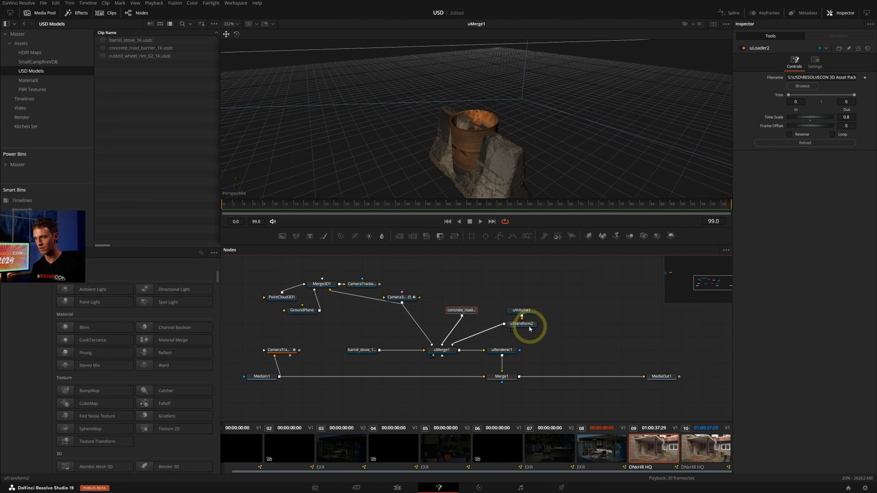
{"action": "left_click", "coordinate": [528, 325]}
{"action": "middle_click_drag", "start_coordinate": [485, 102], "coordinate": [503, 92], "text": "alt"}
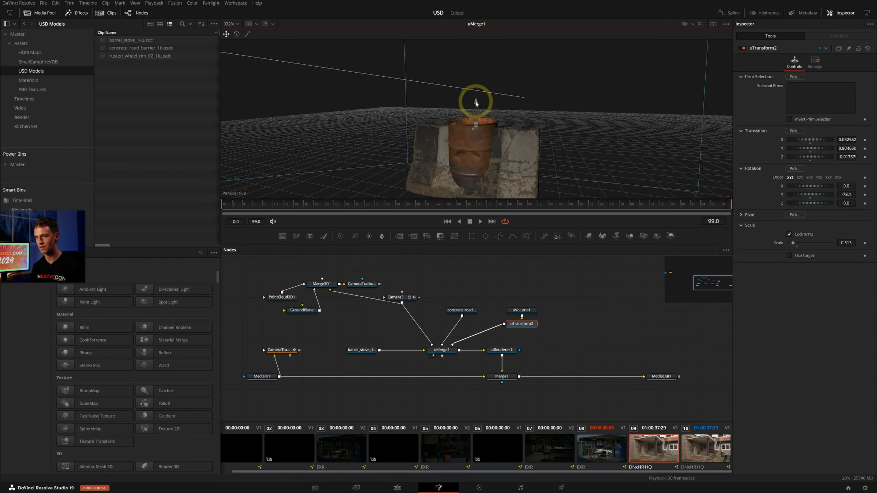
{"action": "mouse_move", "coordinate": [475, 102]}
{"action": "left_mouse_down"}
{"action": "mouse_move", "coordinate": [483, 74]}
{"action": "mouse_move", "coordinate": [483, 118]}
{"action": "mouse_move", "coordinate": [485, 96]}
{"action": "left_mouse_up"}
Play back the Merge1 composite and examine how the fire, barrel and barrier sit in the footage
{"action": "left_click", "coordinate": [504, 380]}
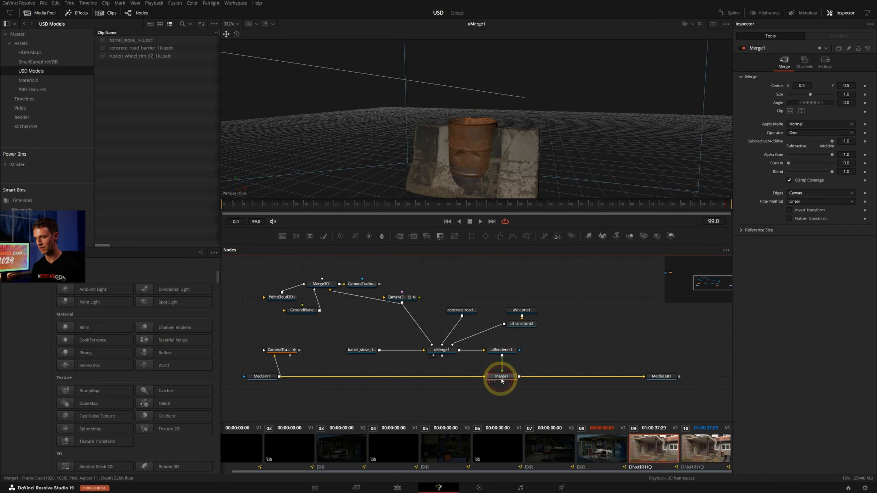
{"action": "key", "text": "1"}
{"action": "scroll", "coordinate": [574, 156], "scroll_direction": "up", "scroll_amount": 2, "text": "ctrl"}
{"action": "key", "text": "space"}
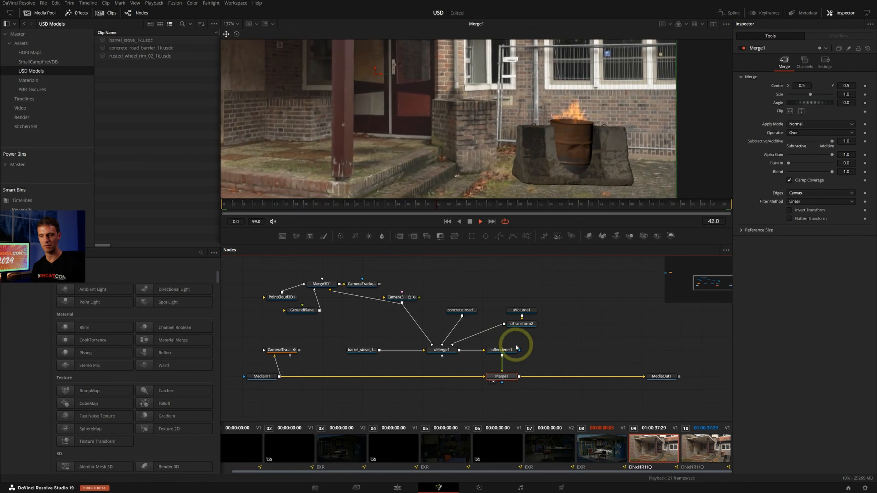
{"action": "key", "text": "space"}
{"action": "left_click", "coordinate": [522, 324]}
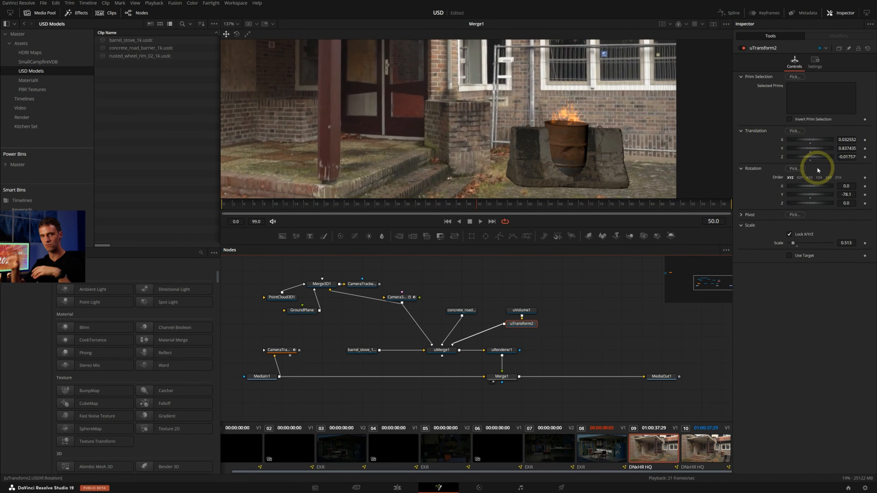
{"action": "scroll", "coordinate": [548, 119], "scroll_direction": "up", "scroll_amount": 2, "text": "ctrl"}
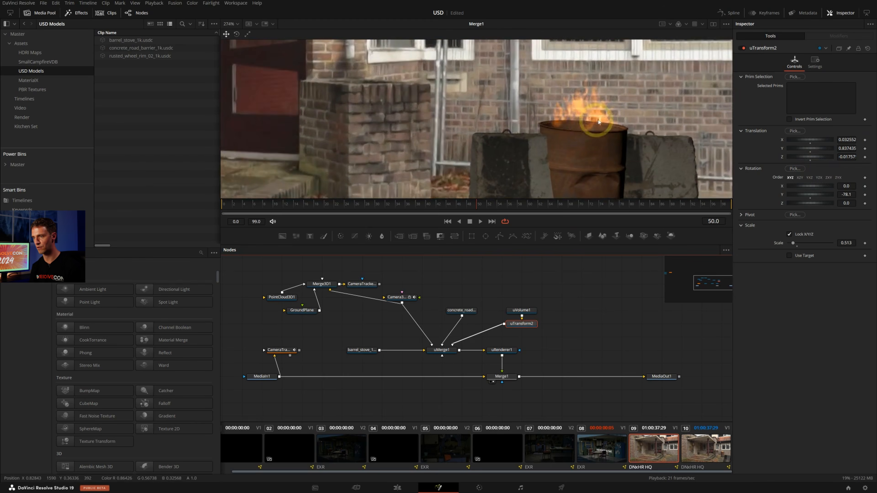
{"action": "key", "text": "space"}
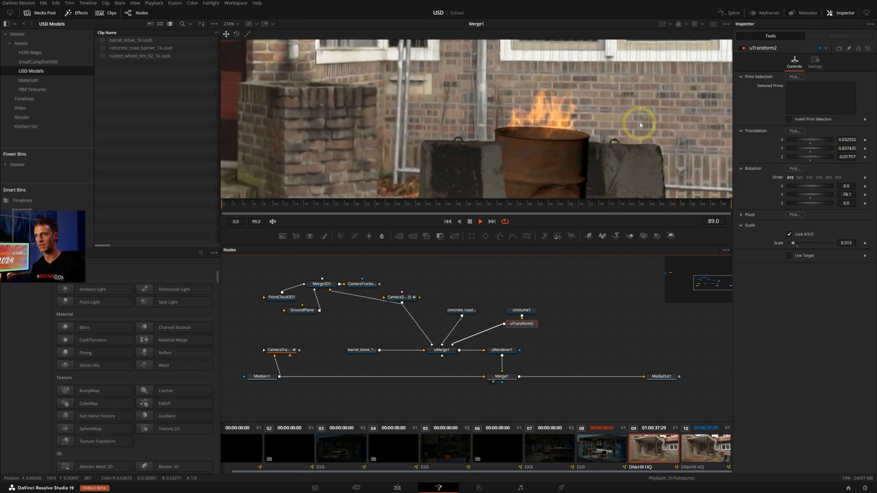
{"action": "key", "text": "space"}
{"action": "scroll", "coordinate": [626, 103], "scroll_direction": "down", "scroll_amount": 3, "text": "ctrl"}
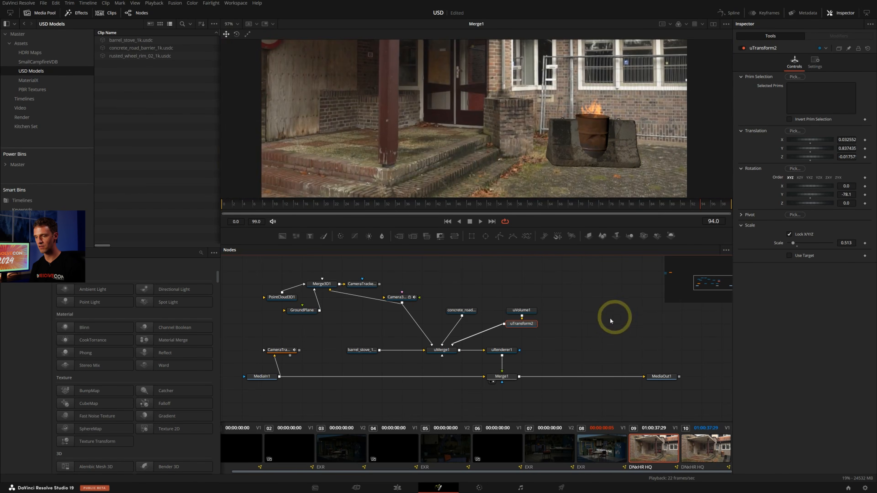
Add a uTransform node after the concrete road barrier loader
{"action": "left_click", "coordinate": [471, 310]}
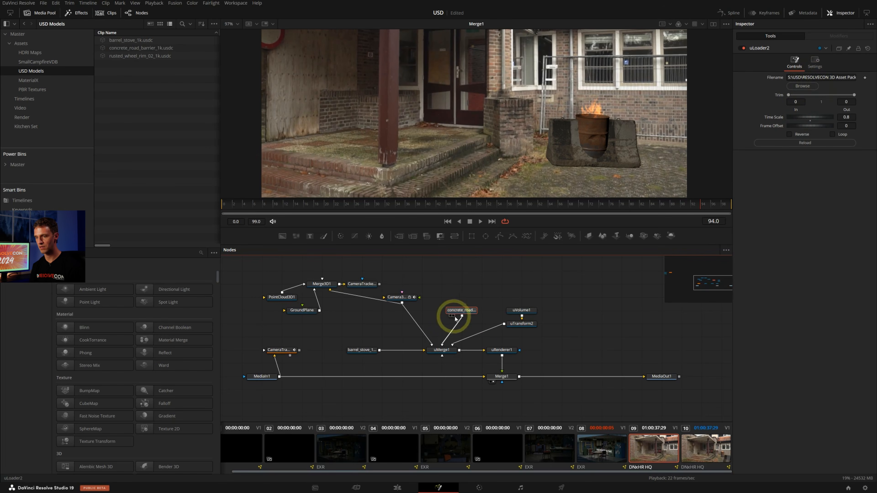
{"action": "key", "text": "shift+space"}
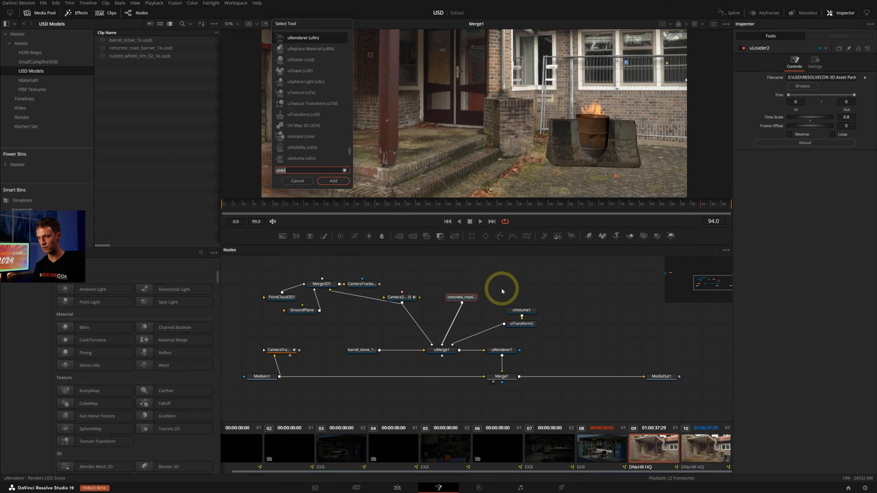
{"action": "type", "text": "utra"}
{"action": "key", "text": "Return"}
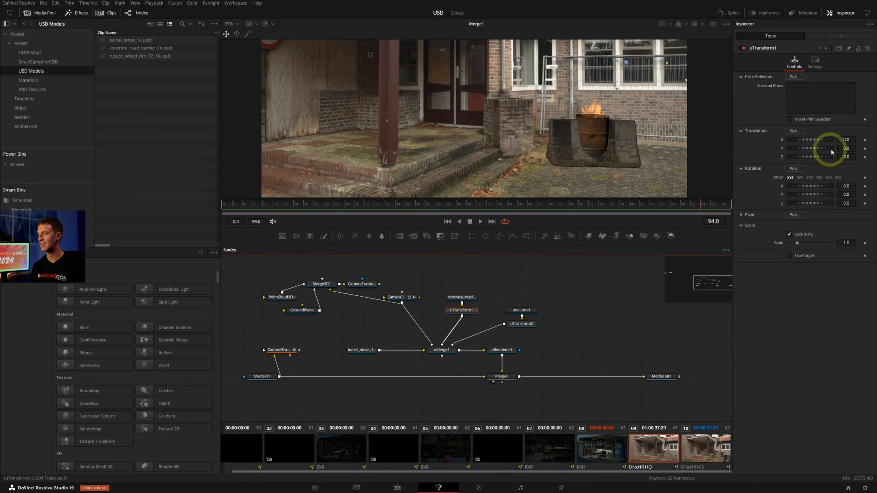
Place the barrier in front of the barrel with translation X -0.376 and Z 2.03, and rotation Y -39.1
{"action": "mouse_move", "coordinate": [827, 142]}
{"action": "left_mouse_down"}
{"action": "mouse_move", "coordinate": [806, 141]}
{"action": "mouse_move", "coordinate": [811, 159]}
{"action": "mouse_move", "coordinate": [821, 140]}
{"action": "left_mouse_up"}
{"action": "left_click_drag", "start_coordinate": [823, 196], "coordinate": [810, 196]}
{"action": "middle_click_drag", "start_coordinate": [509, 157], "coordinate": [513, 112]}
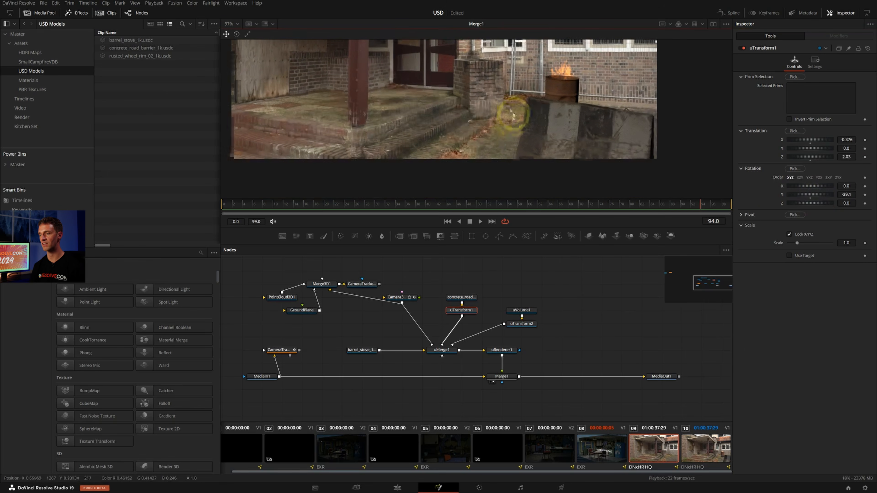
Play back the composite to check the barrier's placement, and set the barrier's X translation to -0.086
{"action": "key", "text": "space"}
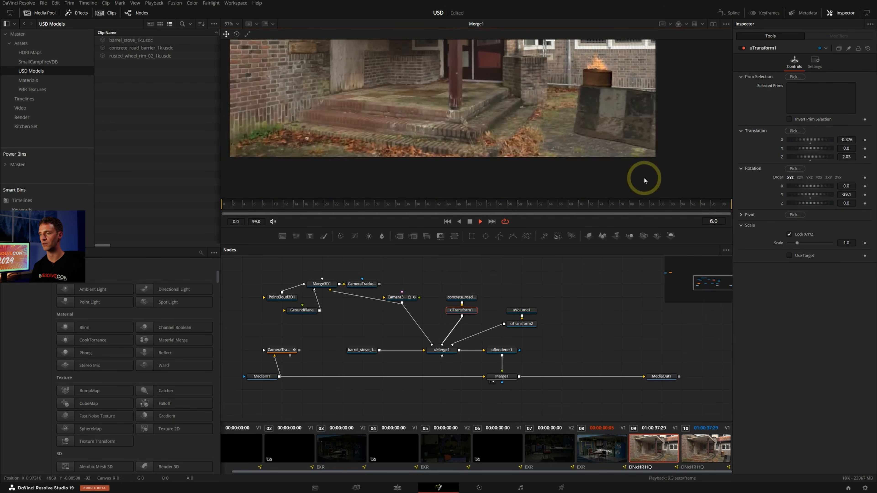
{"action": "scroll", "coordinate": [571, 140], "scroll_direction": "up", "scroll_amount": 3, "text": "ctrl"}
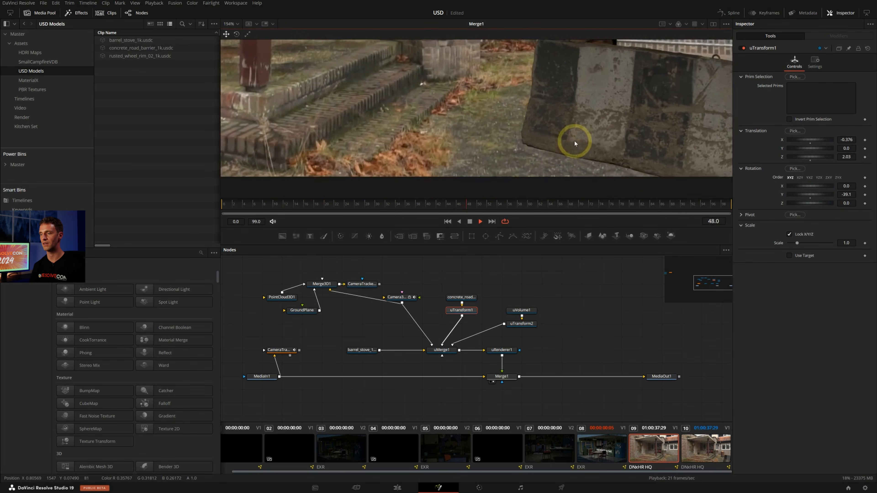
{"action": "scroll", "coordinate": [573, 142], "scroll_direction": "down", "scroll_amount": 2, "text": "ctrl"}
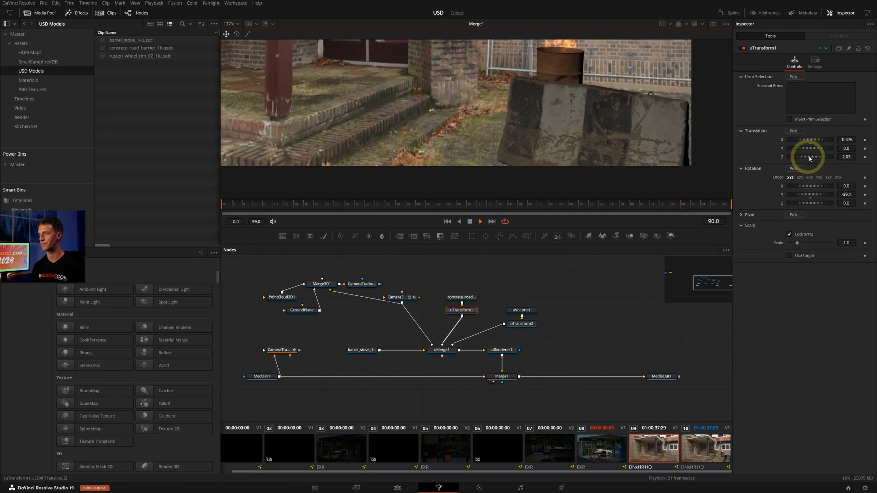
{"action": "key", "text": "space"}
{"action": "left_click_drag", "start_coordinate": [813, 141], "coordinate": [824, 142]}
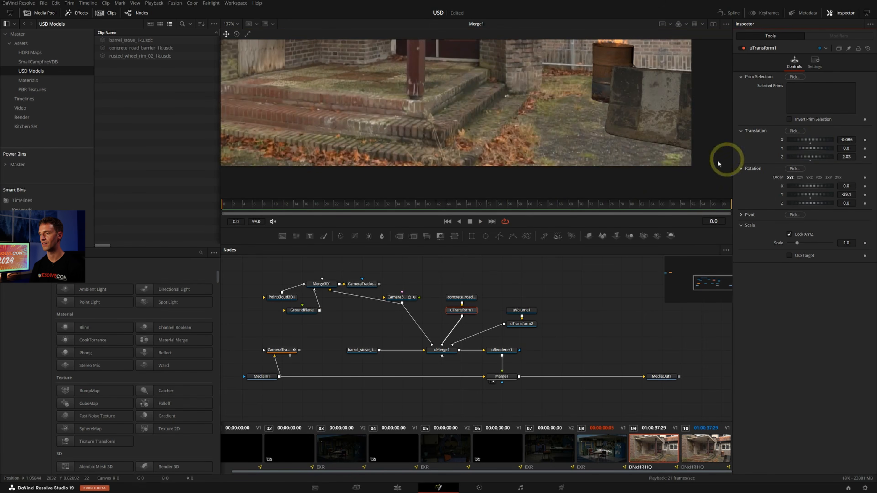
Play back the composite and examine up close where the barrel and concrete barrier meet the ground
{"action": "scroll", "coordinate": [618, 138], "scroll_direction": "down", "scroll_amount": 2, "text": "ctrl"}
{"action": "key", "text": "space"}
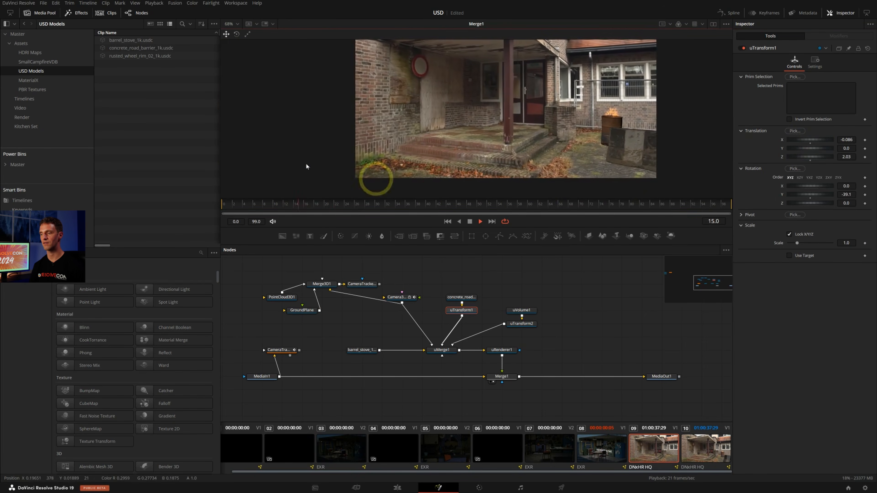
{"action": "key", "text": "space"}
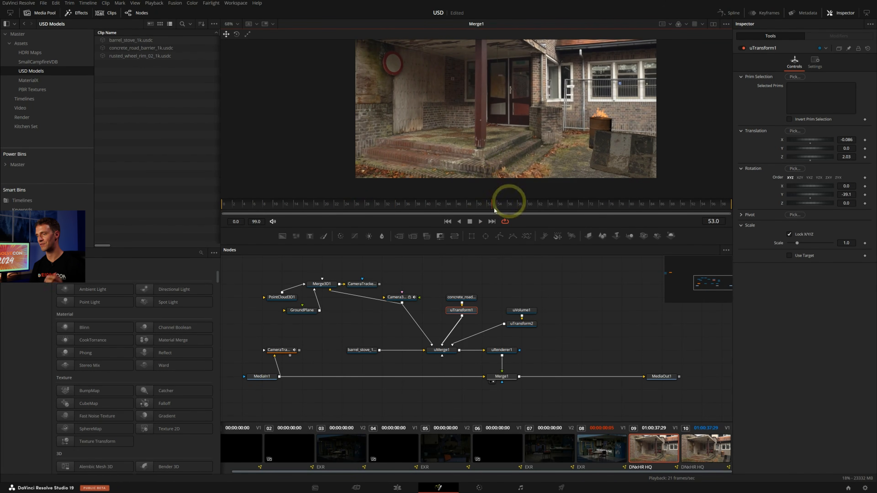
{"action": "scroll", "coordinate": [542, 131], "scroll_direction": "up", "scroll_amount": 3}
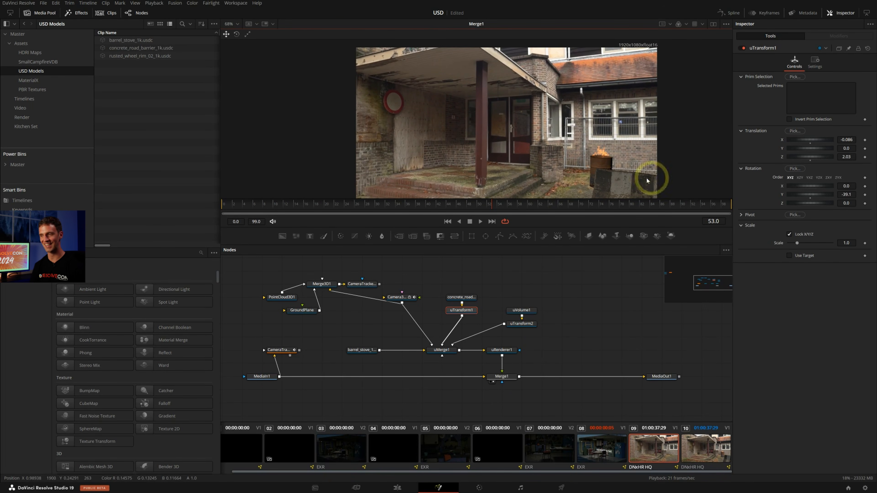
{"action": "middle_click_drag", "start_coordinate": [629, 124], "coordinate": [611, 81]}
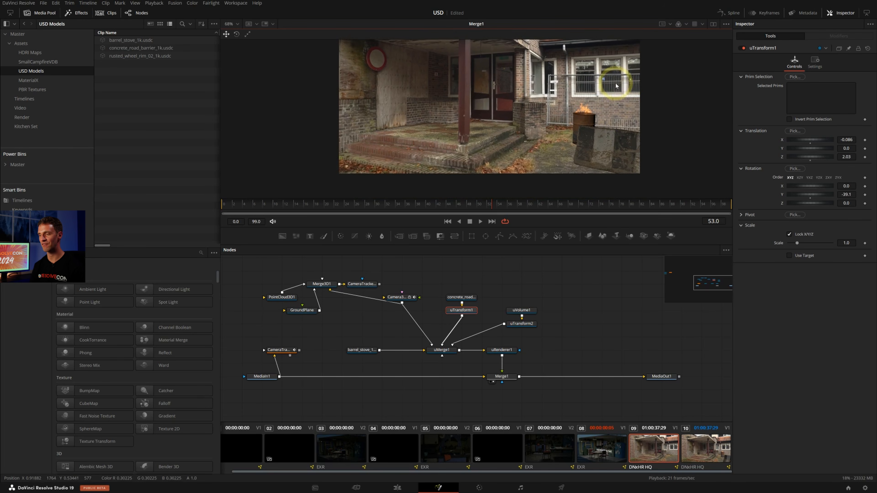
{"action": "key", "text": "space"}
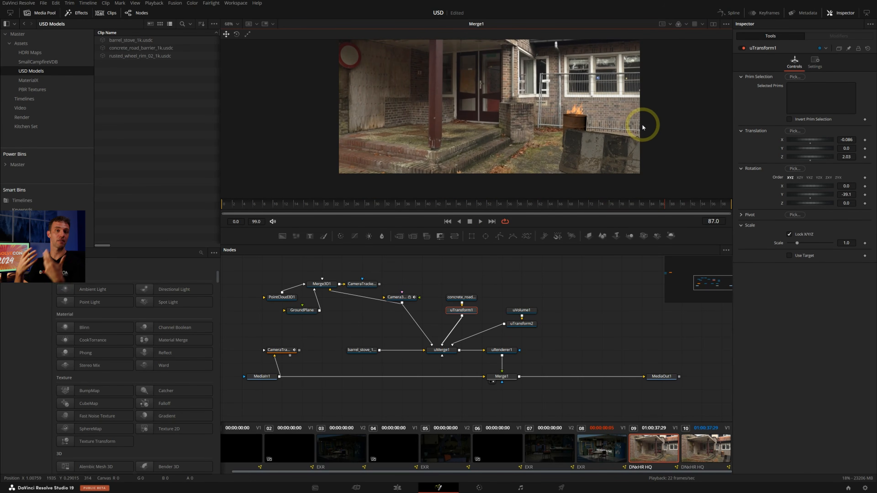
{"action": "scroll", "coordinate": [601, 133], "scroll_direction": "up", "scroll_amount": 6}
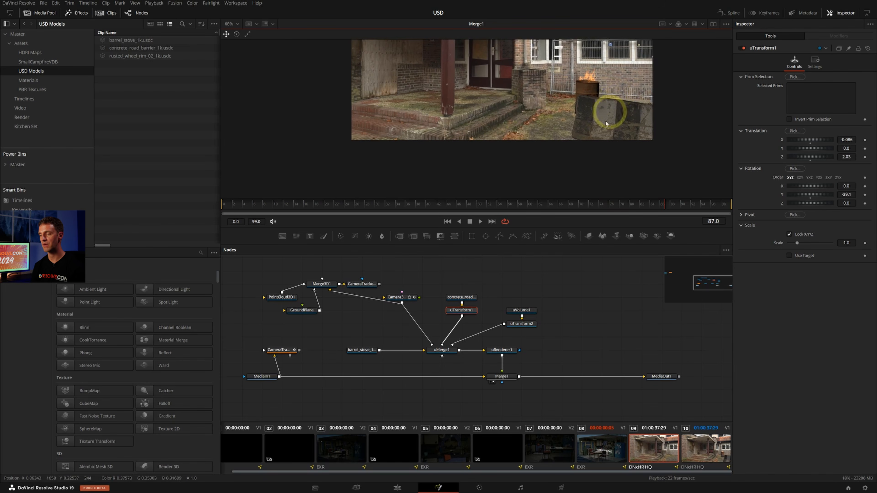
{"action": "middle_click_drag", "start_coordinate": [558, 119], "coordinate": [575, 152]}
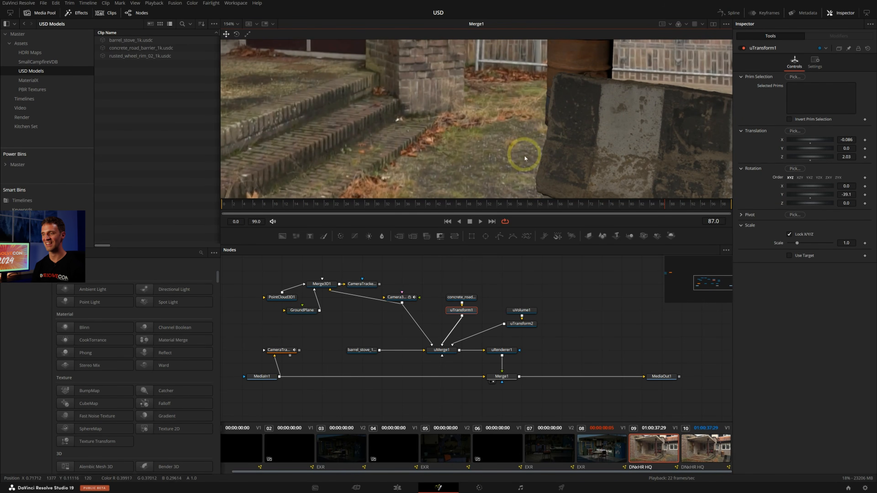
{"action": "scroll", "coordinate": [557, 116], "scroll_direction": "up", "scroll_amount": 3}
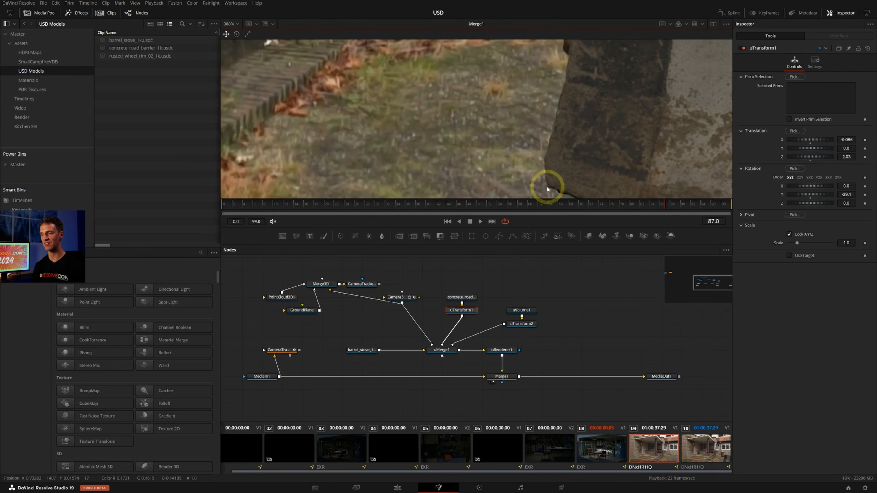
{"action": "scroll", "coordinate": [485, 123], "scroll_direction": "down", "scroll_amount": 4}
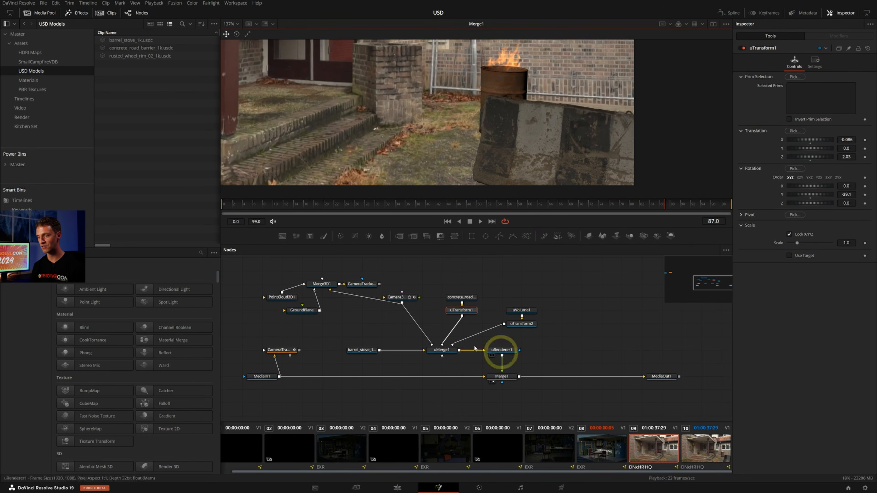
Set the concrete barrier's X translation to 0.4 in its uTransform1 node
{"action": "left_click", "coordinate": [461, 310]}
{"action": "left_click", "coordinate": [845, 140]}
{"action": "type", "text": "0.4"}
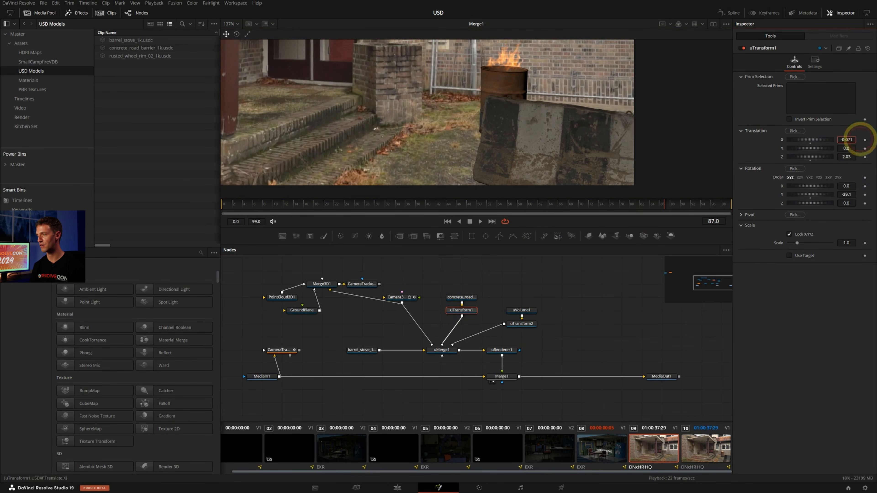
{"action": "key", "text": "Return"}
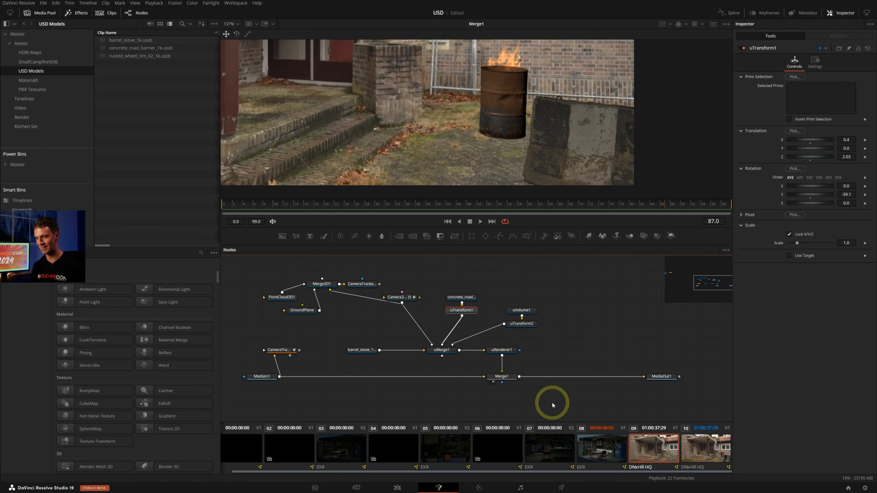
Move the uRenderer1 and Merge1 nodes farther away from uMerge1 to free space in the node graph
{"action": "left_click_drag", "start_coordinate": [551, 405], "coordinate": [578, 348]}
{"action": "left_click", "coordinate": [470, 356]}
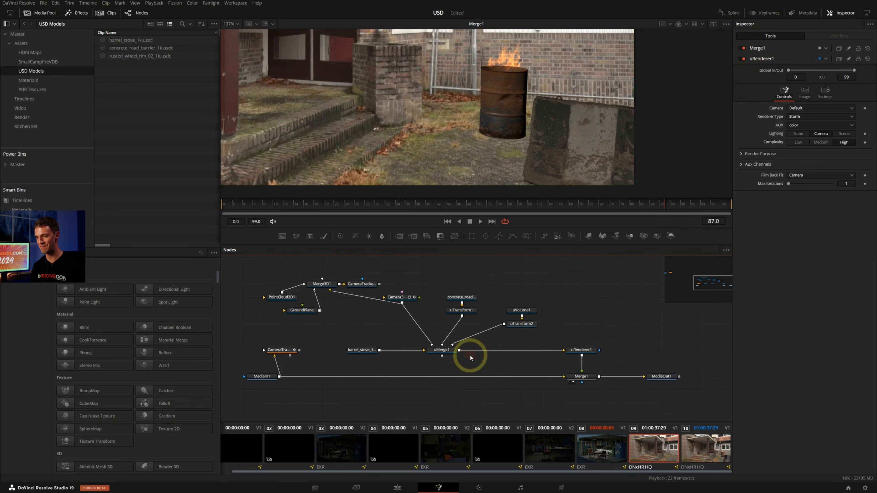
{"action": "left_click_drag", "start_coordinate": [566, 325], "coordinate": [532, 310]}
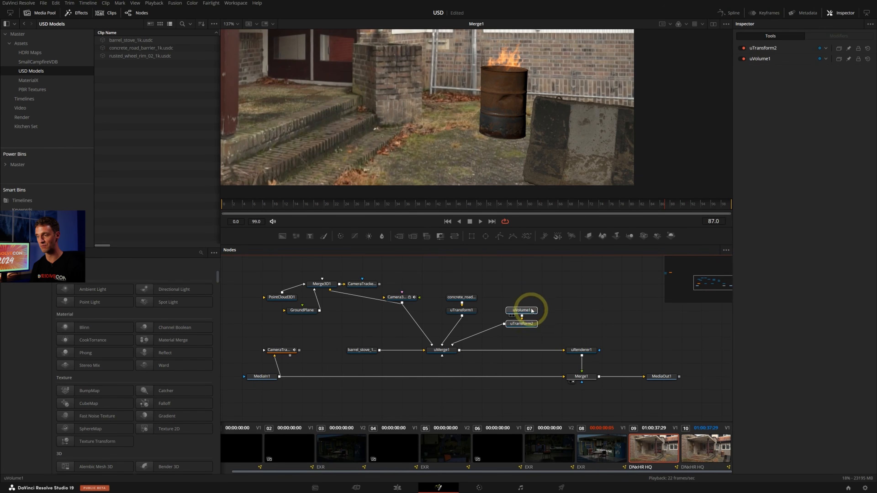
View the concrete road barrier loader on its own and inspect the model from its sides and underside
{"action": "left_click", "coordinate": [442, 350]}
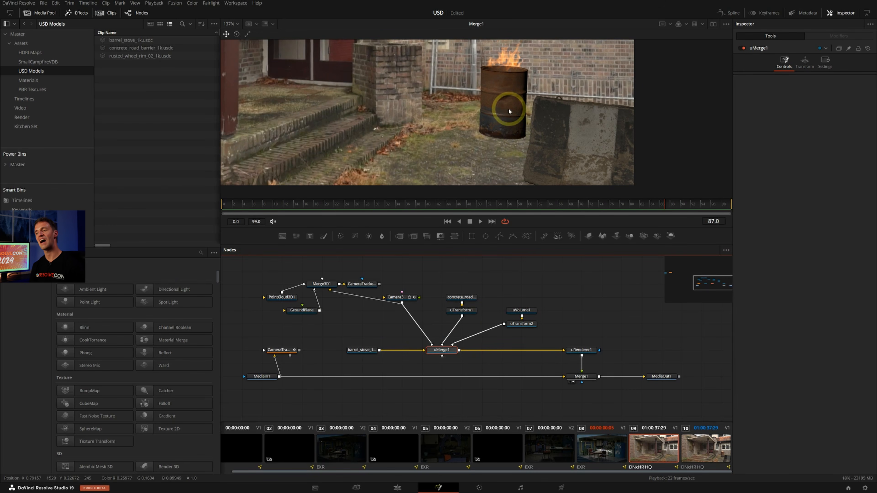
{"action": "left_click", "coordinate": [521, 316]}
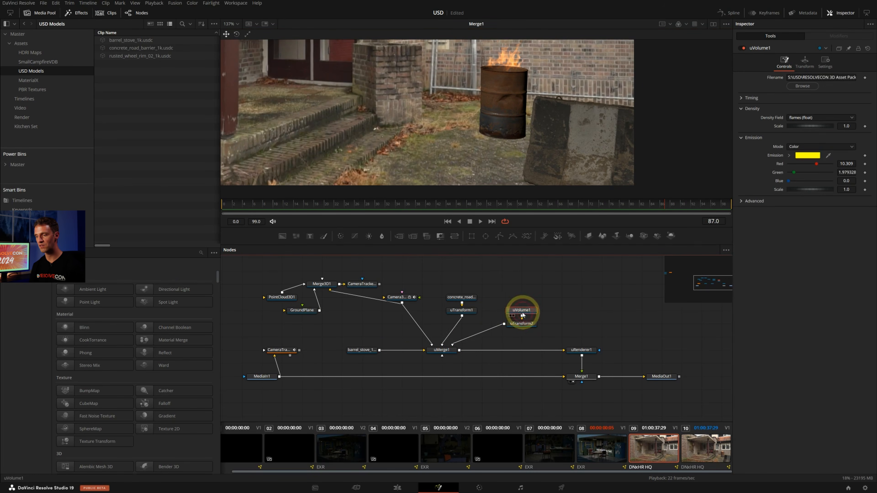
{"action": "left_click", "coordinate": [470, 299]}
{"action": "scroll", "coordinate": [506, 117], "scroll_direction": "down", "scroll_amount": 3, "text": "ctrl"}
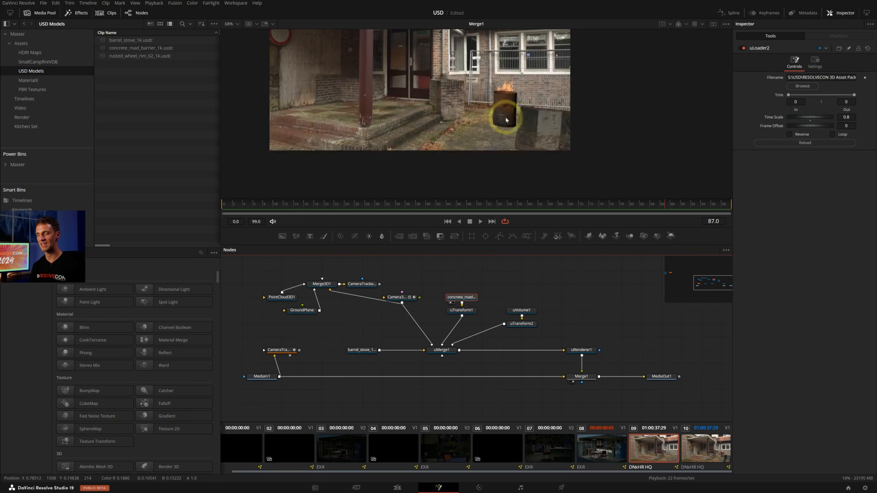
{"action": "key", "text": "1"}
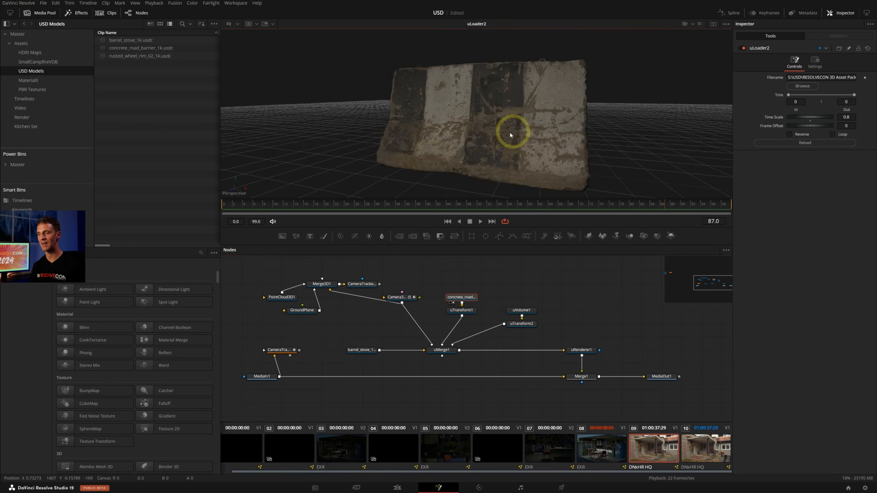
{"action": "middle_click_drag", "start_coordinate": [508, 132], "coordinate": [505, 202], "text": "alt"}
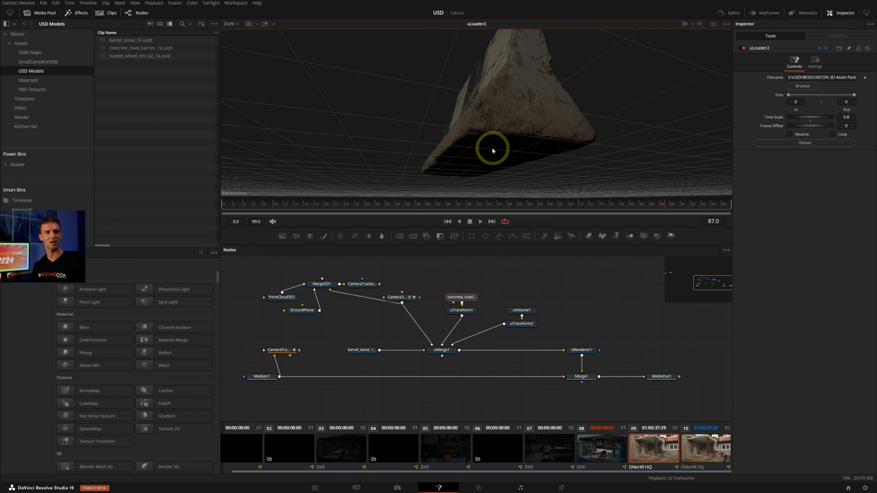
{"action": "middle_click_drag", "start_coordinate": [492, 147], "coordinate": [470, 164], "text": "alt"}
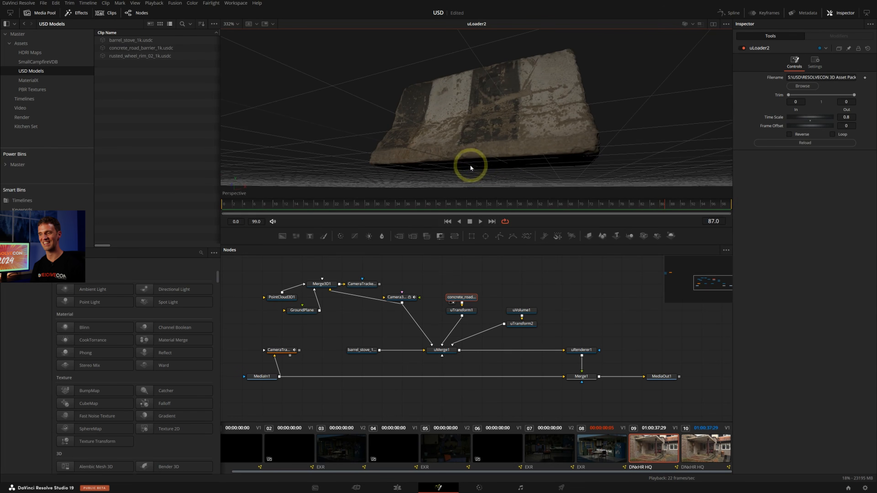
Show the uMerge1 scene in the viewer and move the MediaIn1, Merge1 and MediaOut1 nodes lower in the graph
{"action": "left_click", "coordinate": [447, 350]}
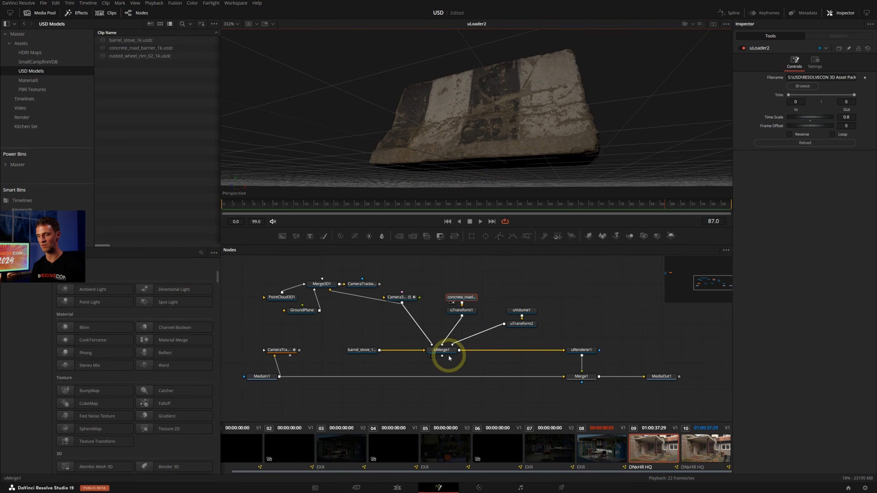
{"action": "key", "text": "1"}
{"action": "scroll", "coordinate": [528, 345], "scroll_direction": "down", "scroll_amount": 2}
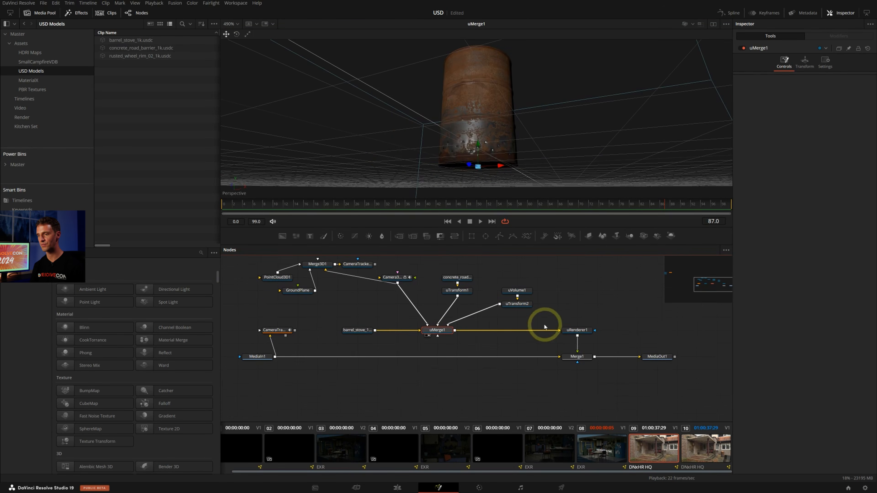
{"action": "left_click_drag", "start_coordinate": [695, 386], "coordinate": [248, 383]}
{"action": "left_click", "coordinate": [456, 356]}
Add a uTransform node below uMerge1, connect uMerge1's output to it and show it in the viewer
{"action": "key", "text": "shift+space"}
{"action": "type", "text": "utran"}
{"action": "key", "text": "BackSpace"}
{"action": "key", "text": "BackSpace"}
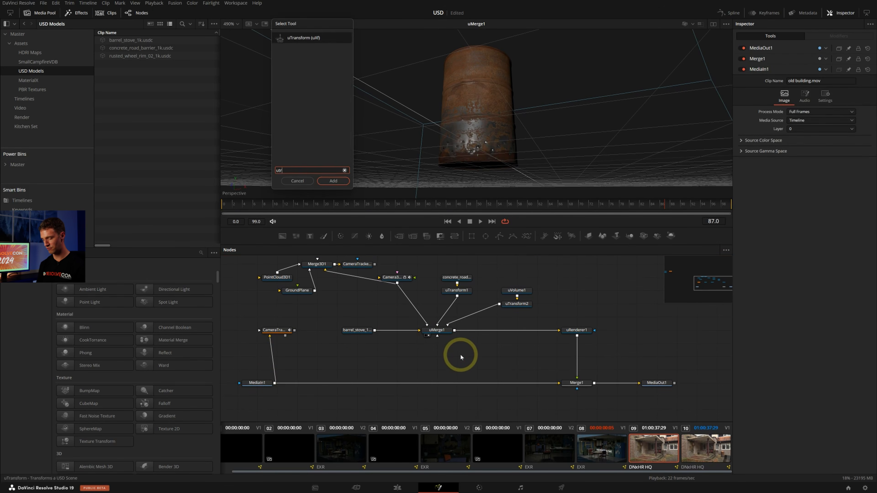
{"action": "key", "text": "Return"}
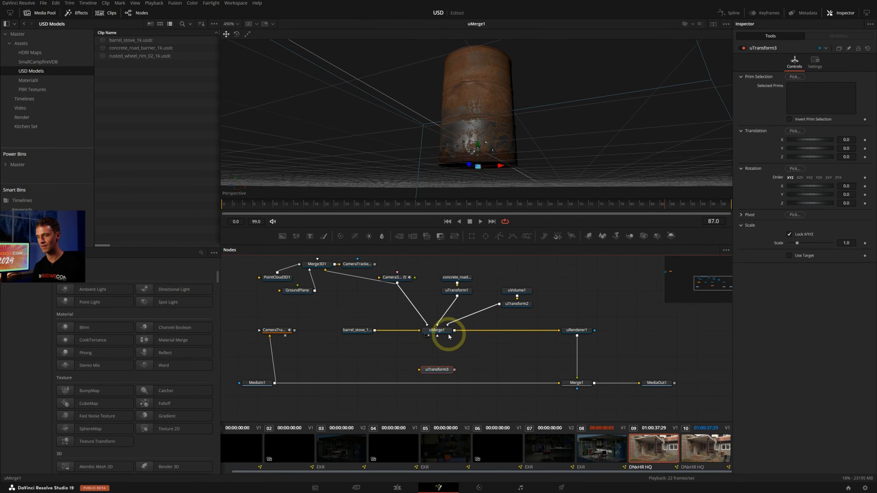
{"action": "left_click_drag", "start_coordinate": [454, 331], "coordinate": [475, 357]}
{"action": "key", "text": "2"}
Pick the barrel as the new uTransform's selected prim and cut its path out of the selection
{"action": "scroll", "coordinate": [558, 106], "scroll_direction": "up", "scroll_amount": 2}
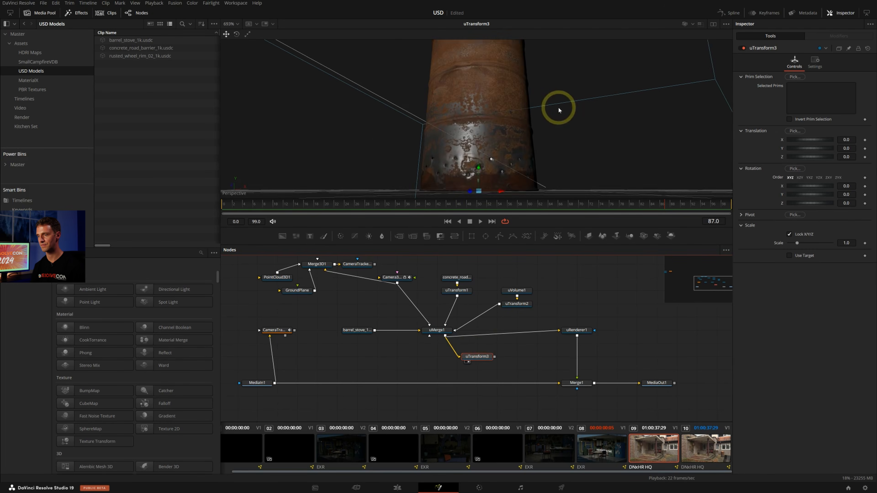
{"action": "scroll", "coordinate": [557, 110], "scroll_direction": "down", "scroll_amount": 4}
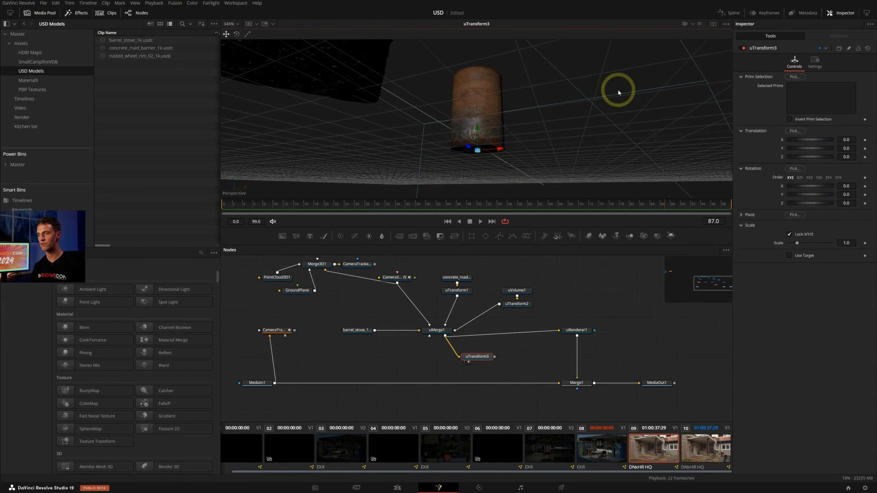
{"action": "middle_click_drag", "start_coordinate": [617, 89], "coordinate": [587, 106], "text": "alt"}
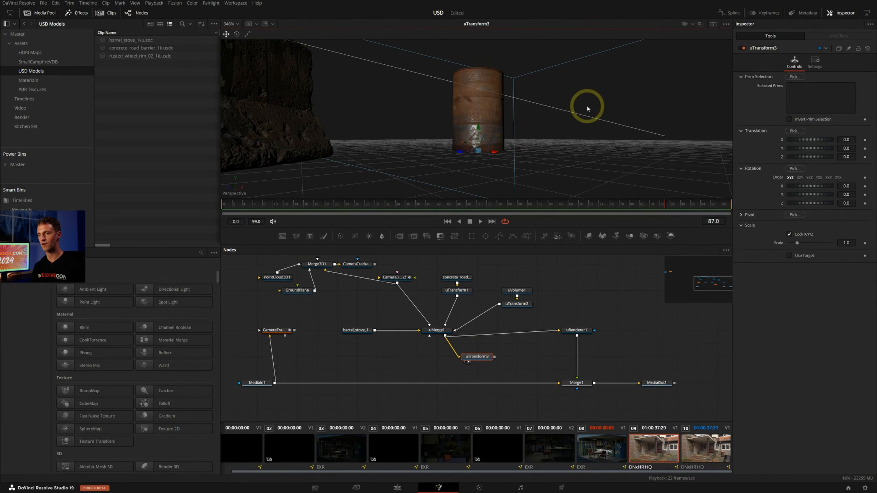
{"action": "left_click", "coordinate": [795, 77]}
{"action": "left_click", "coordinate": [496, 103]}
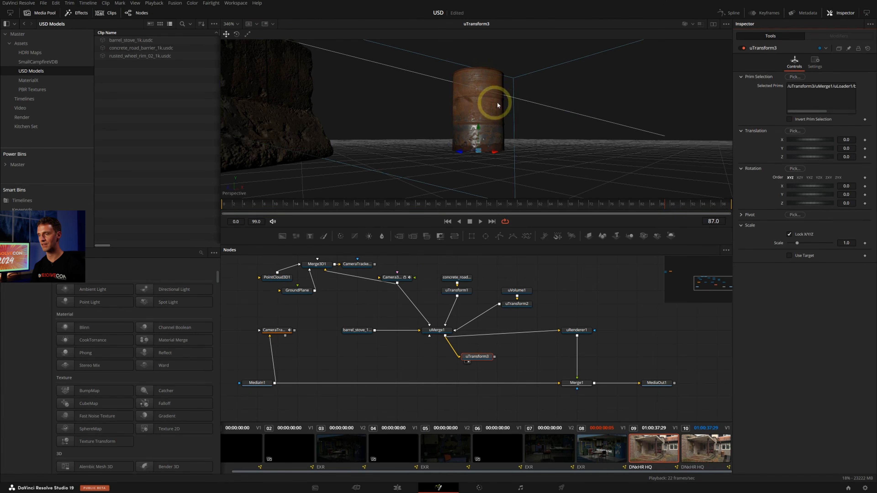
{"action": "left_click", "coordinate": [802, 85]}
{"action": "left_click", "coordinate": [791, 76]}
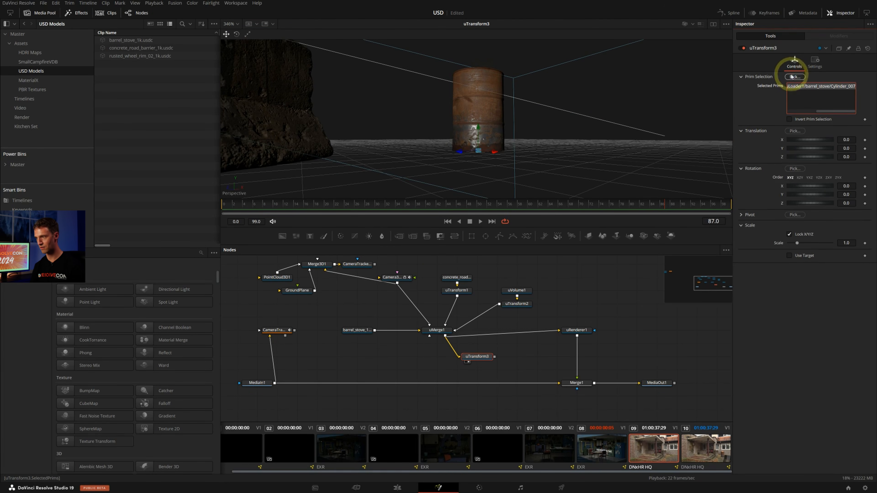
{"action": "key", "text": "BackSpace"}
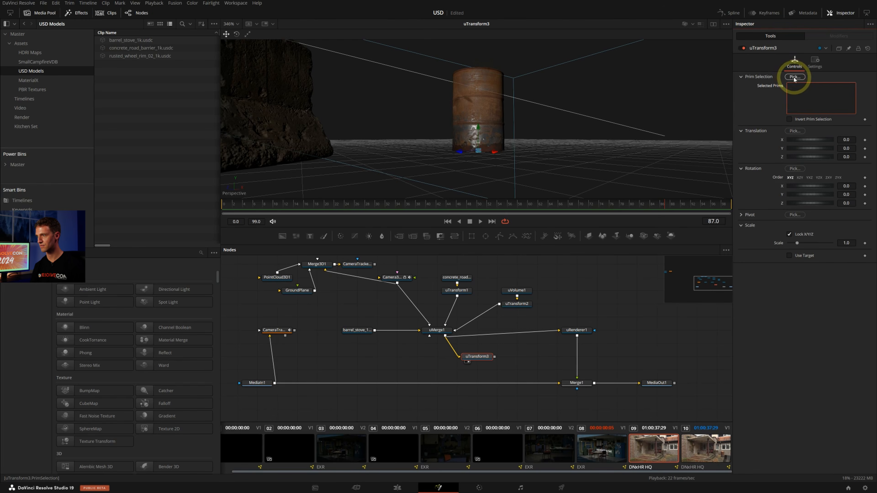
Pick the concrete barrier's prim for the uTransform and paste the barrel's prim path on the line below it
{"action": "left_click_drag", "start_coordinate": [793, 78], "coordinate": [279, 104]}
{"action": "left_click", "coordinate": [845, 88]}
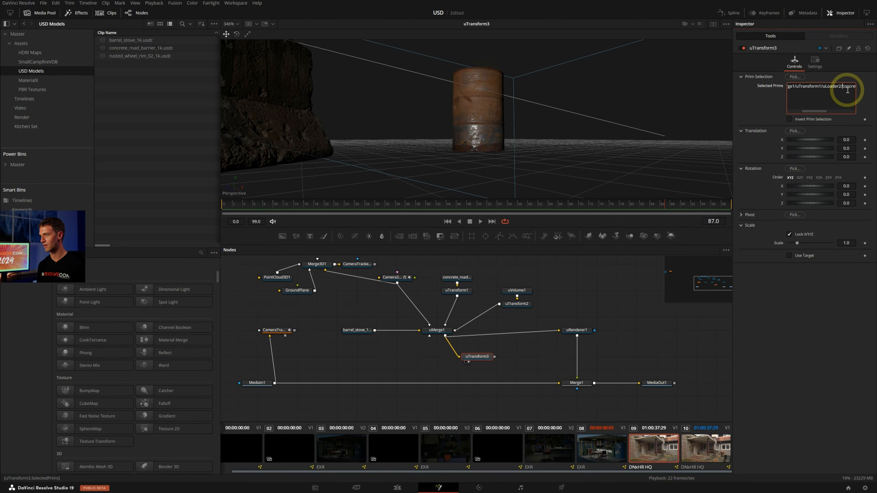
{"action": "key", "text": "ctrl+v"}
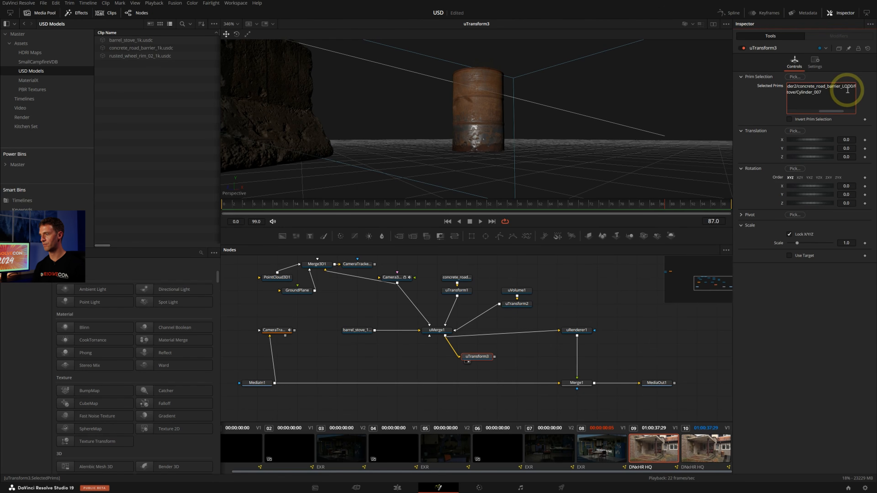
{"action": "left_click", "coordinate": [799, 320]}
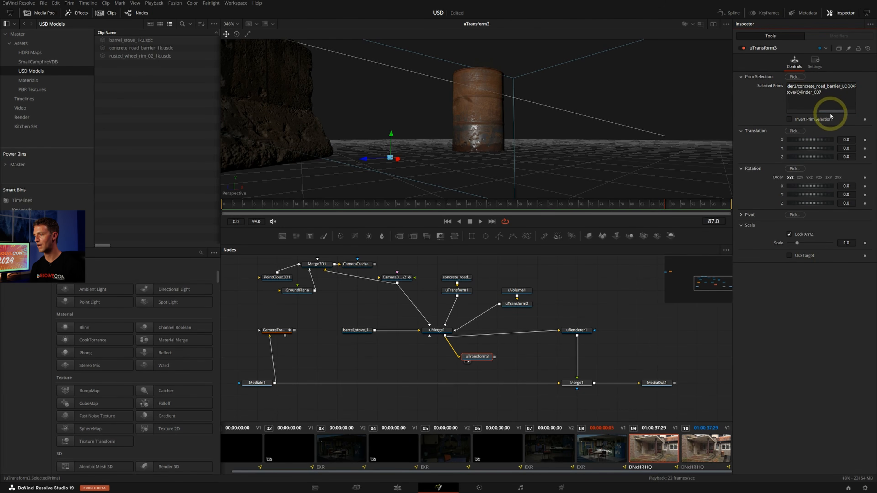
{"action": "left_click_drag", "start_coordinate": [831, 114], "coordinate": [798, 112]}
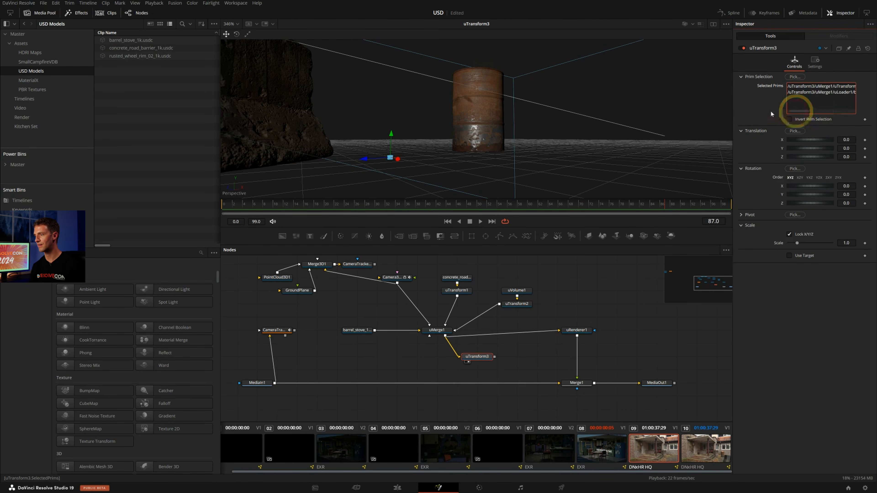
Unlock the uTransform's scale axes and flatten the selected prims with a Y scale of 0.001
{"action": "left_click", "coordinate": [789, 235]}
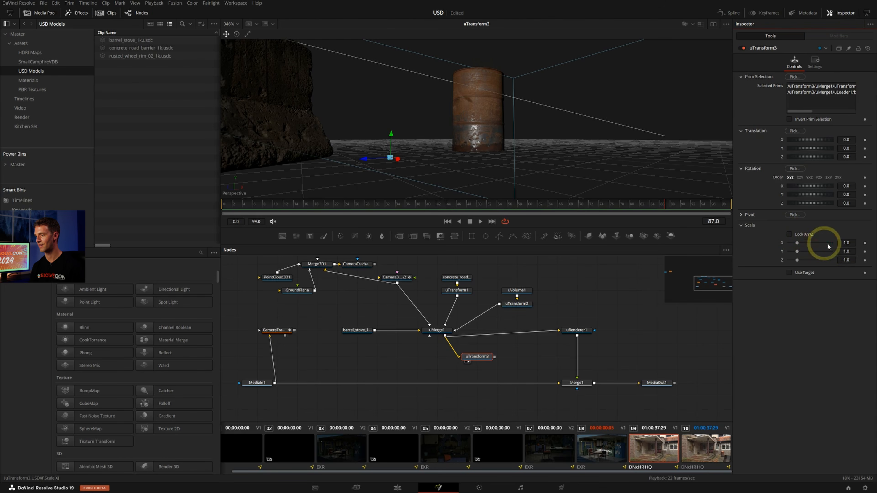
{"action": "left_click", "coordinate": [847, 251]}
{"action": "type", "text": "0.001"}
{"action": "key", "text": "Return"}
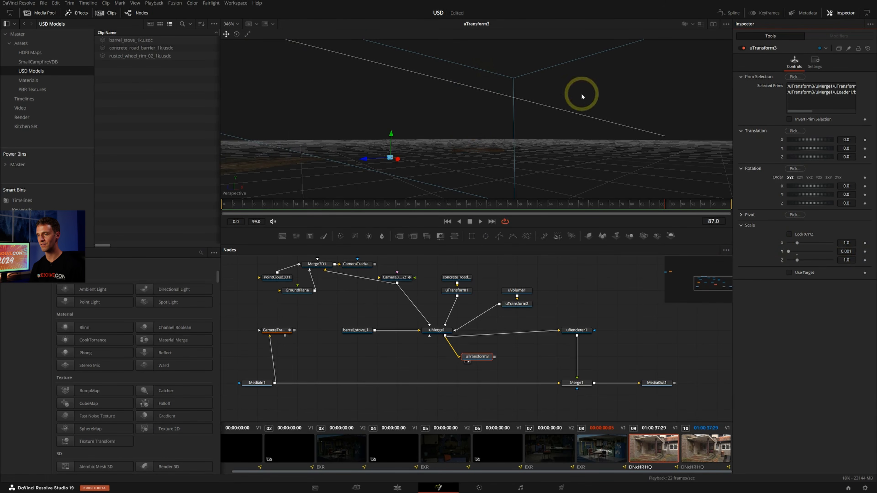
Duplicate uRenderer1 beside uTransform3, connect the uTransform's output to the copy and play back its render in the viewer
{"action": "left_click", "coordinate": [573, 330]}
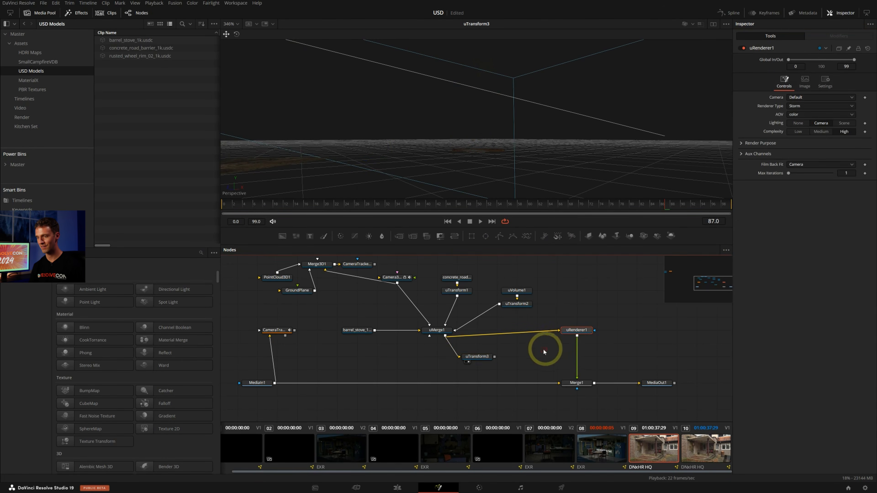
{"action": "key", "text": "ctrl+v"}
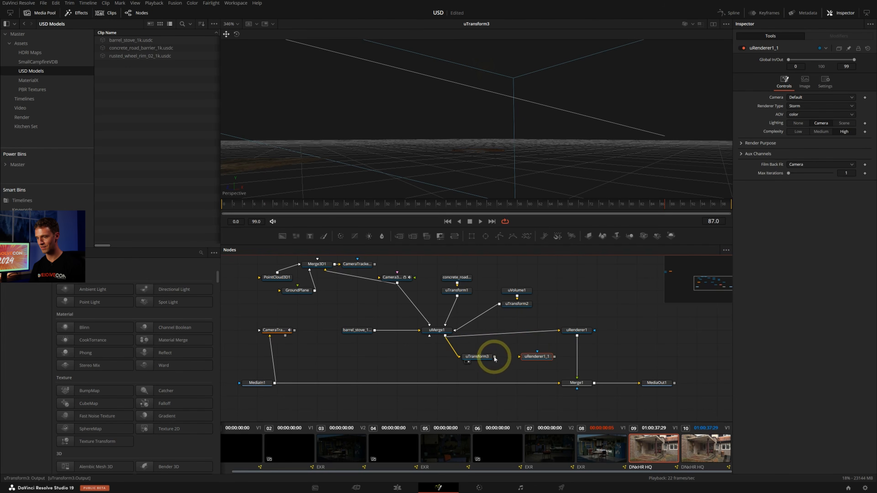
{"action": "left_click_drag", "start_coordinate": [494, 358], "coordinate": [523, 360]}
{"action": "key", "text": "1"}
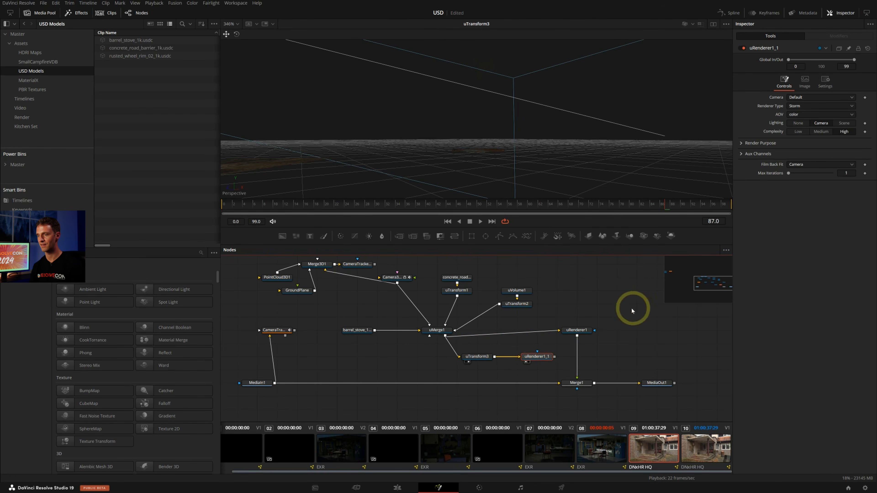
{"action": "key", "text": "2"}
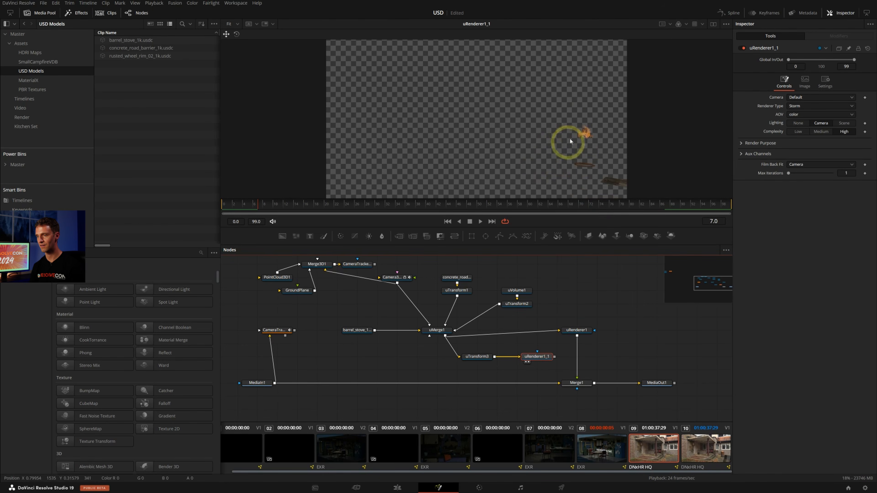
{"action": "scroll", "coordinate": [552, 291], "scroll_direction": "down", "scroll_amount": 2}
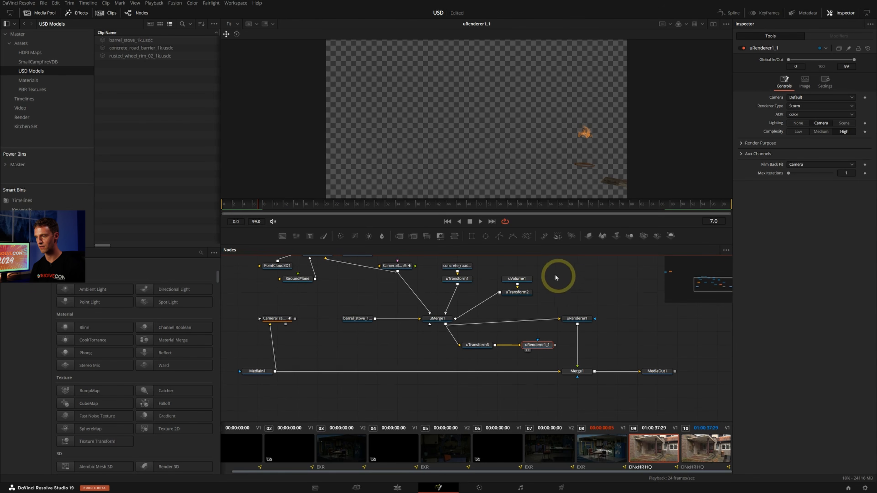
{"action": "scroll", "coordinate": [553, 337], "scroll_direction": "down", "scroll_amount": 3}
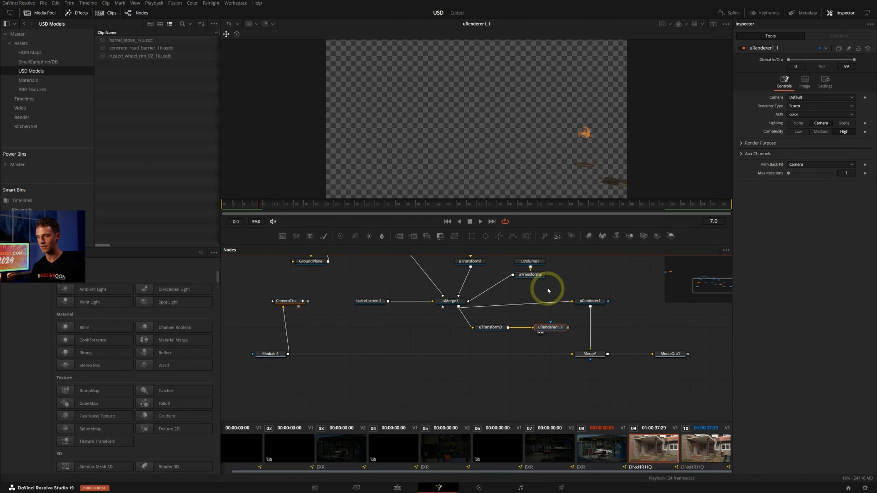
{"action": "key", "text": "space"}
Insert a BrightnessContrast node between MediaIn1 and Merge1, and mask it with the duplicated renderer through a new Blur node
{"action": "left_click", "coordinate": [543, 343]}
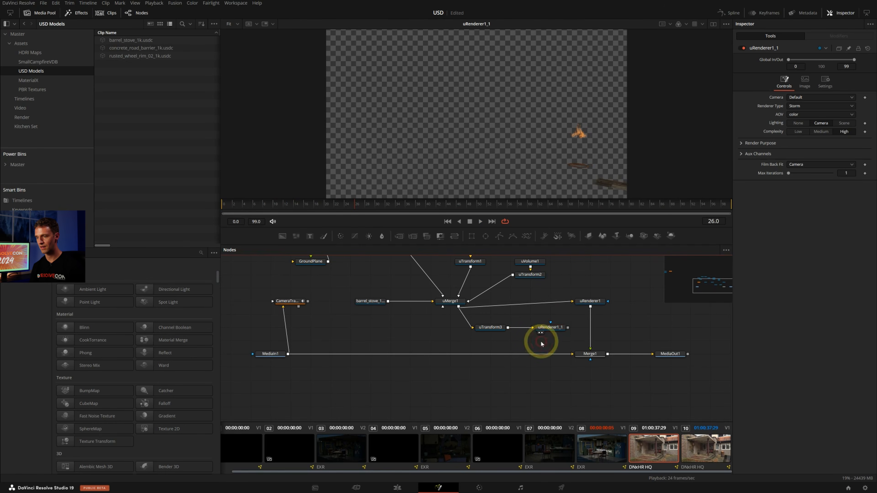
{"action": "left_click_drag", "start_coordinate": [366, 237], "coordinate": [529, 353]}
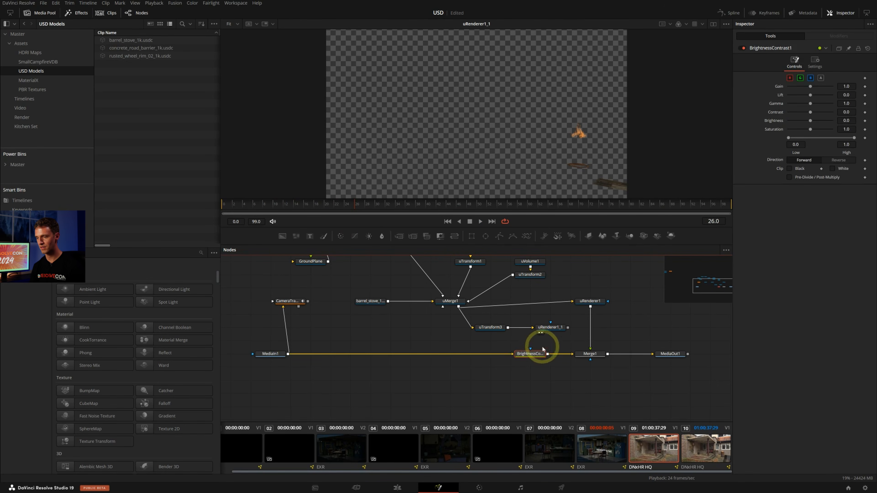
{"action": "left_click", "coordinate": [554, 328]}
{"action": "left_click", "coordinate": [382, 238]}
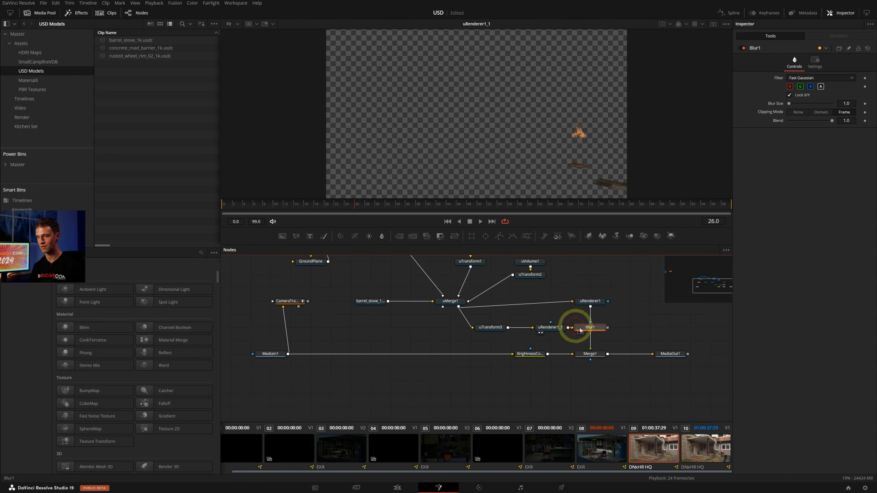
{"action": "left_click_drag", "start_coordinate": [593, 330], "coordinate": [563, 357]}
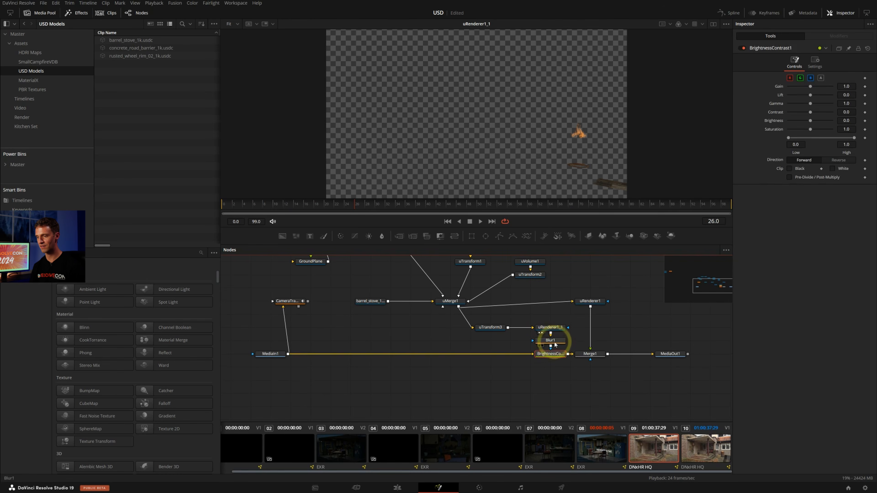
Raise the Blur node's blur size slightly and lower BrightnessContrast1's gain to 0.0 while viewing its result
{"action": "left_click", "coordinate": [555, 342]}
{"action": "left_click_drag", "start_coordinate": [789, 104], "coordinate": [793, 104]}
{"action": "left_click", "coordinate": [556, 355]}
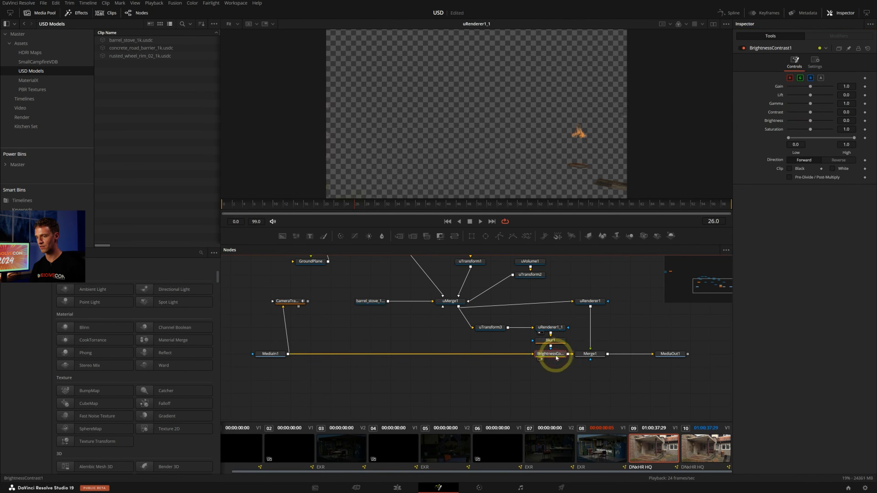
{"action": "key", "text": "1"}
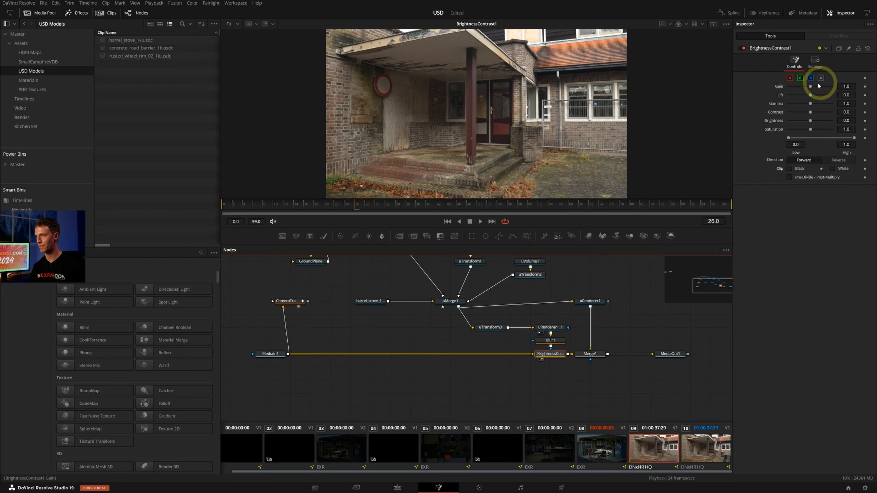
{"action": "left_click_drag", "start_coordinate": [810, 87], "coordinate": [792, 87]}
{"action": "left_click", "coordinate": [586, 172]}
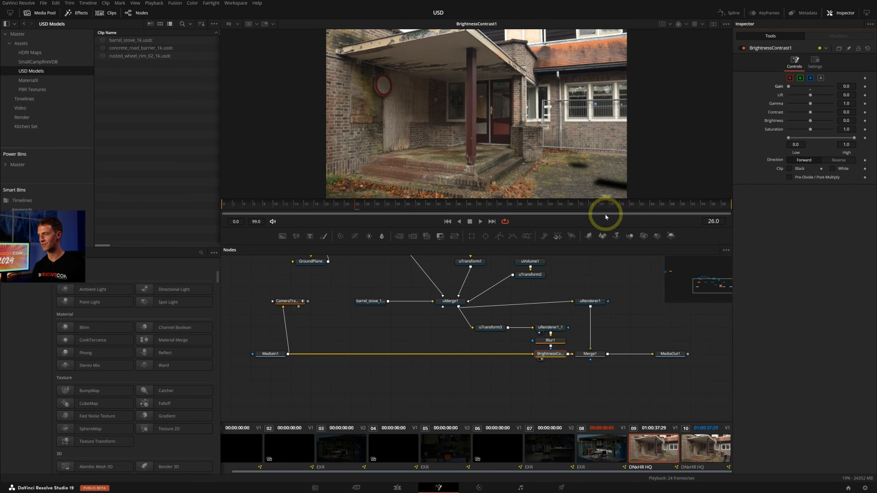
Show Merge1 in the viewer and play back the composite to examine the ground shadows under the barrel and barrier
{"action": "left_click", "coordinate": [601, 354]}
{"action": "key", "text": "2"}
{"action": "scroll", "coordinate": [609, 195], "scroll_direction": "up", "scroll_amount": 2, "text": "ctrl"}
{"action": "scroll", "coordinate": [608, 196], "scroll_direction": "down", "scroll_amount": 1, "text": "ctrl"}
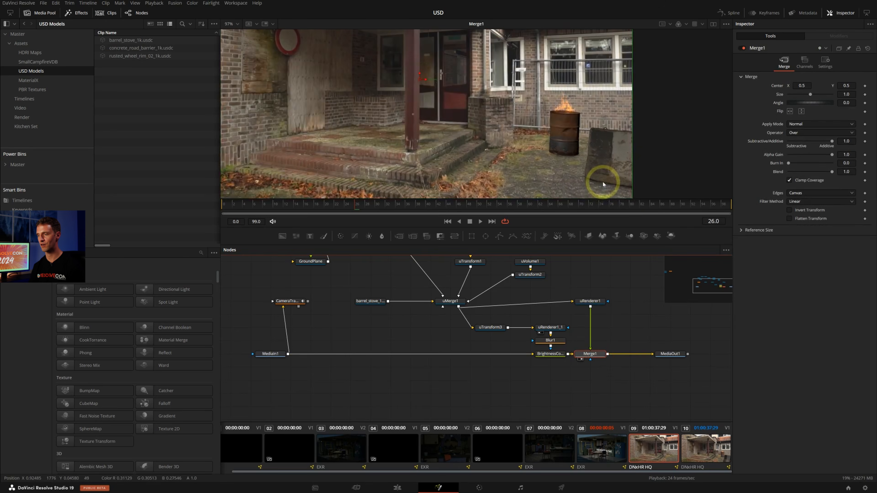
{"action": "key", "text": "space"}
{"action": "scroll", "coordinate": [601, 187], "scroll_direction": "up", "scroll_amount": 1, "text": "ctrl"}
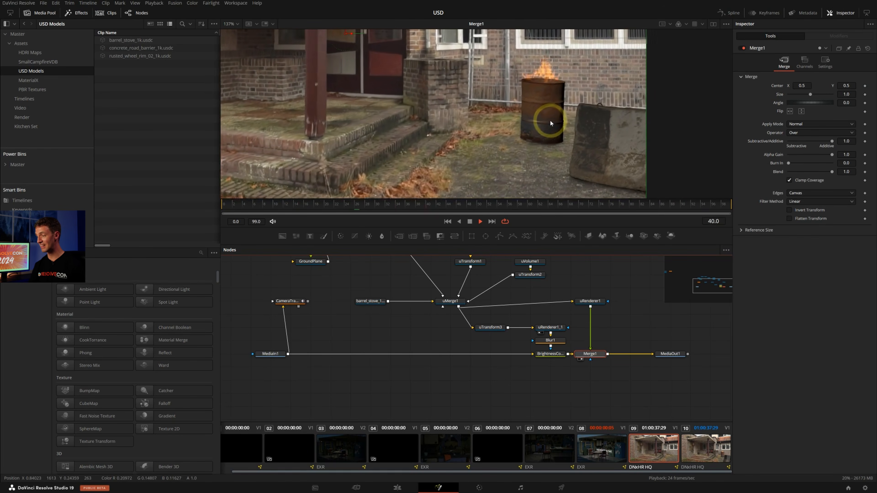
{"action": "key", "text": "space"}
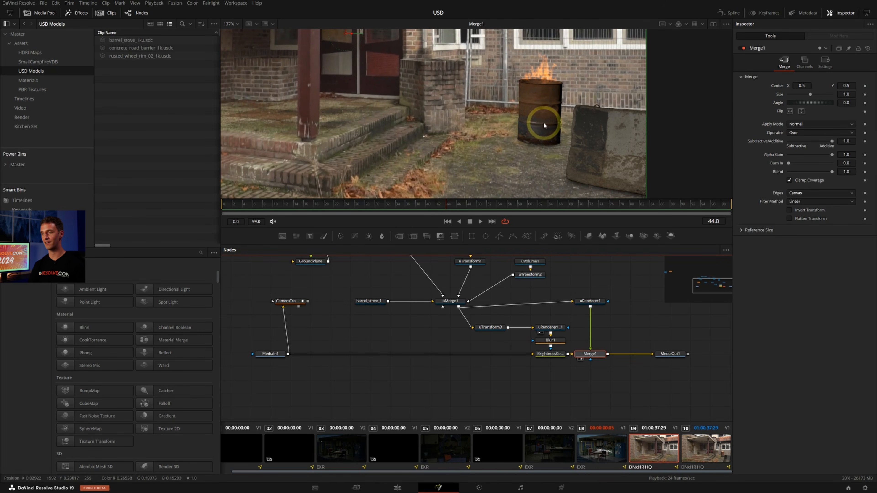
{"action": "key", "text": "ctrl+f"}
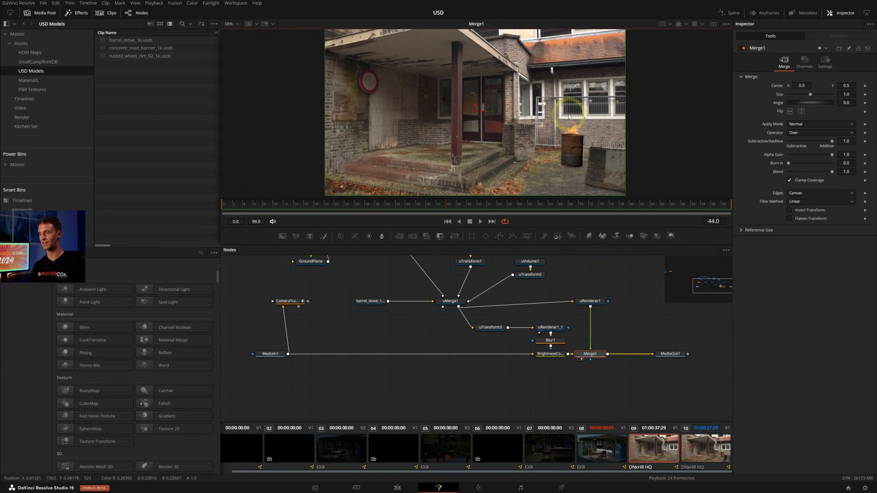